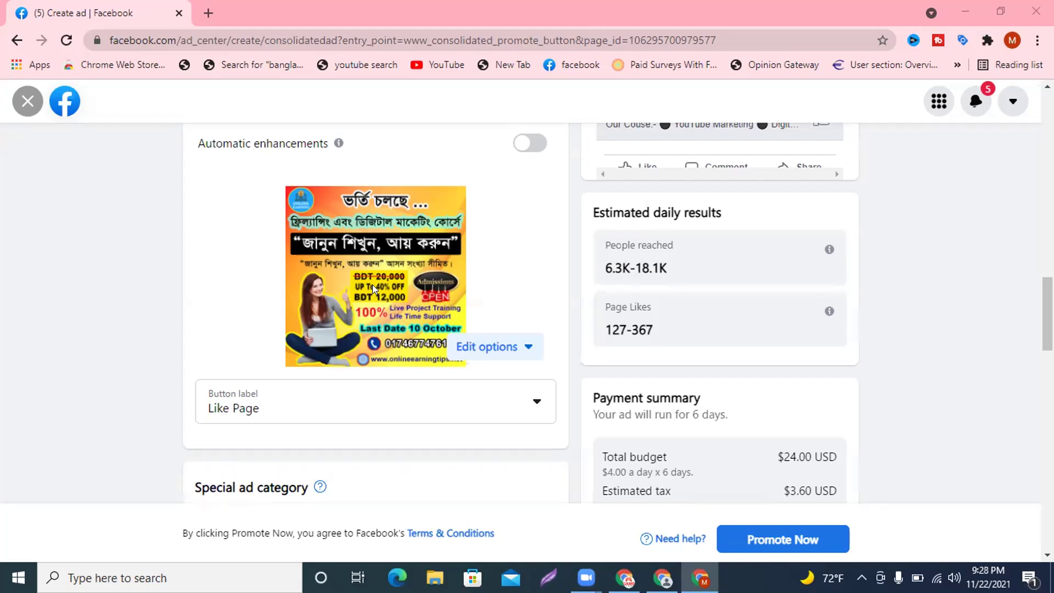
Step: Open the media browser to choose a different ad image and look through the ad account's images
scroll(583, 290, up, 6)
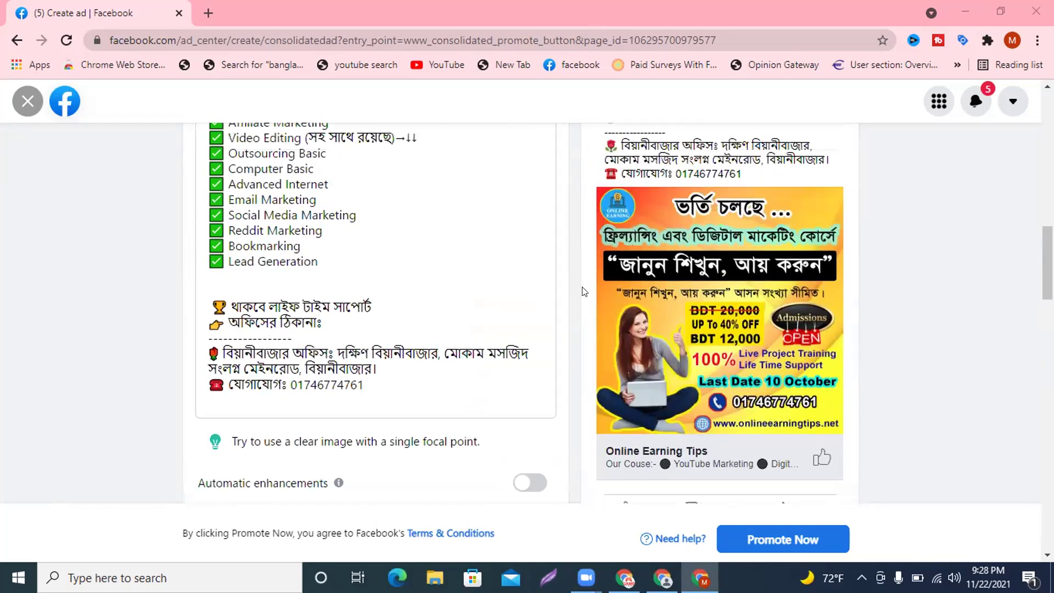
scroll(584, 291, down, 5)
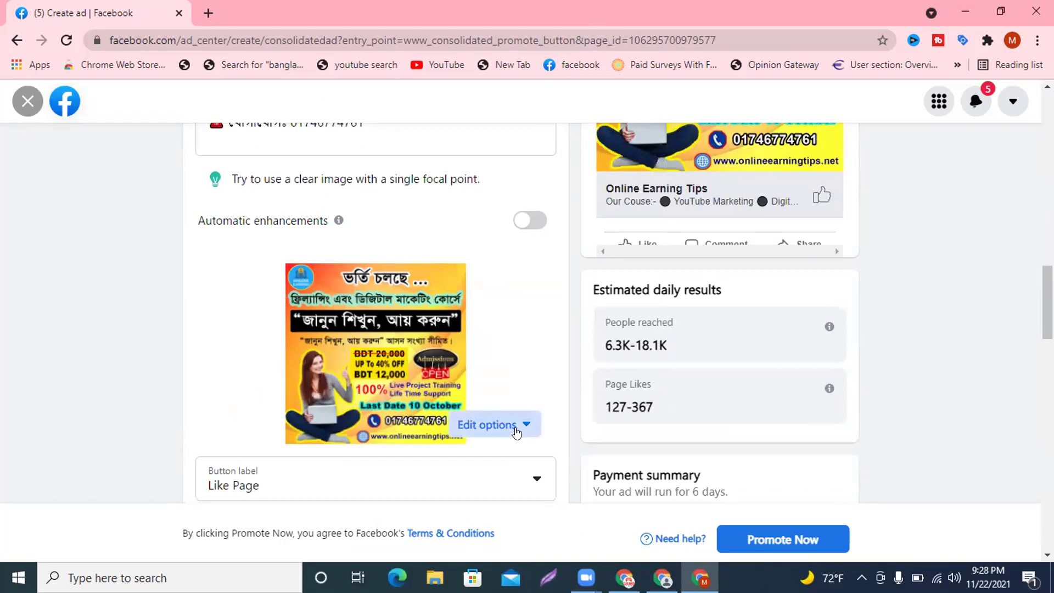
click(516, 431)
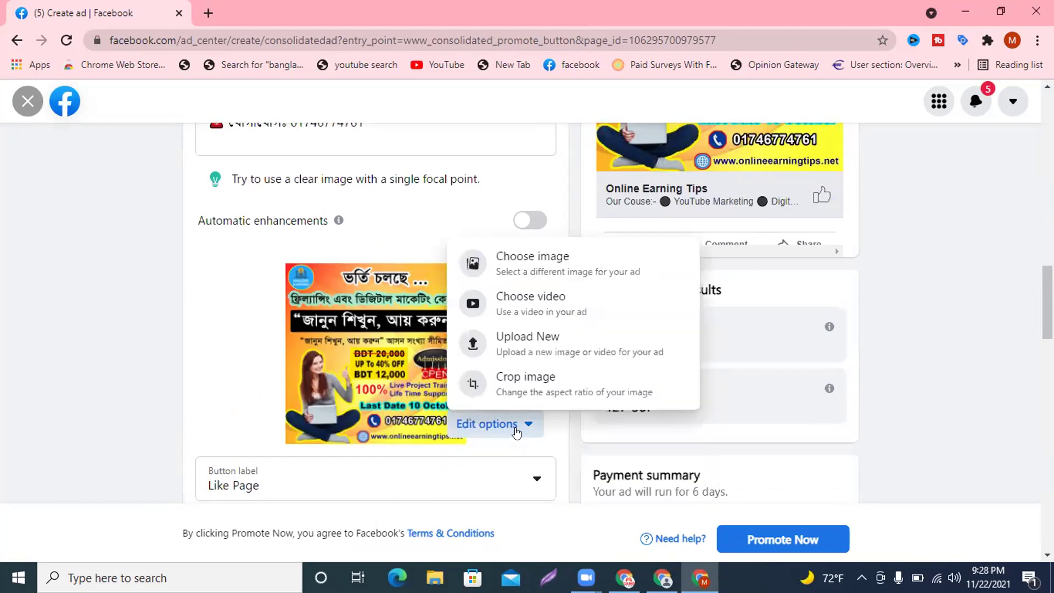
click(510, 274)
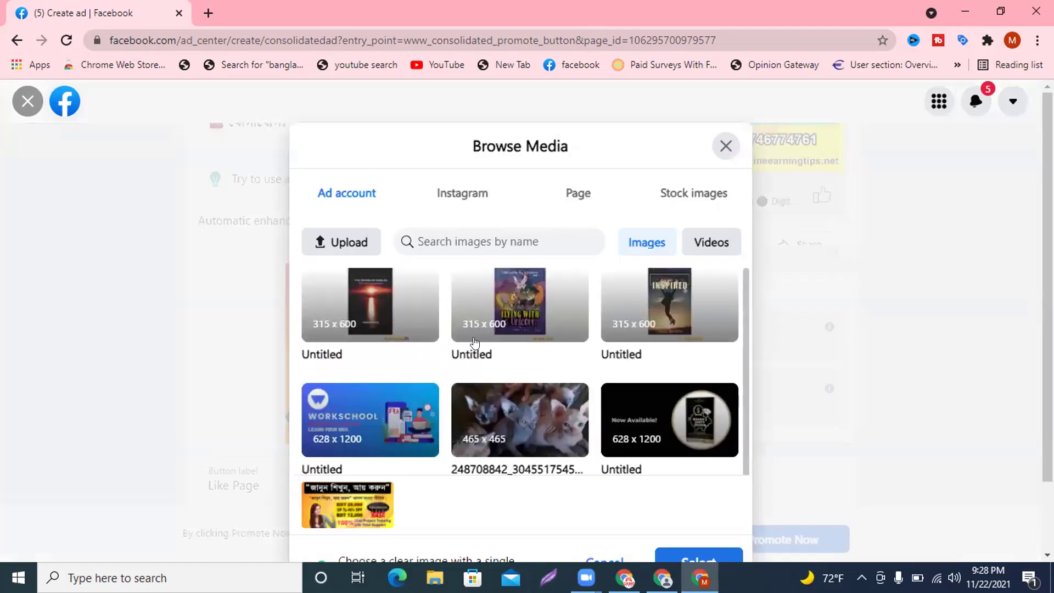
scroll(472, 345, down, 1)
scroll(494, 244, down, 8)
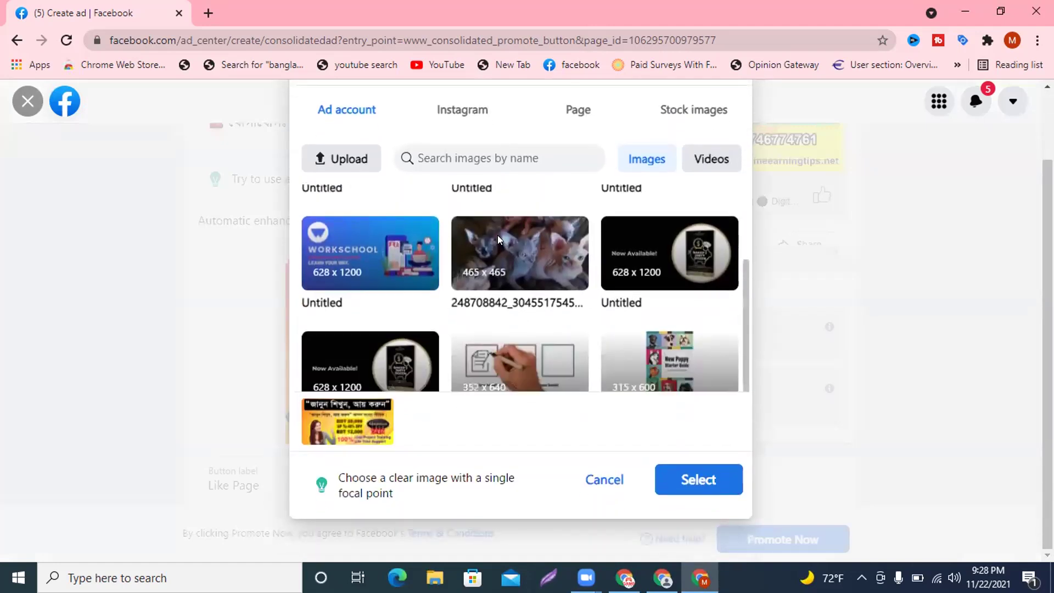
scroll(498, 240, down, 10)
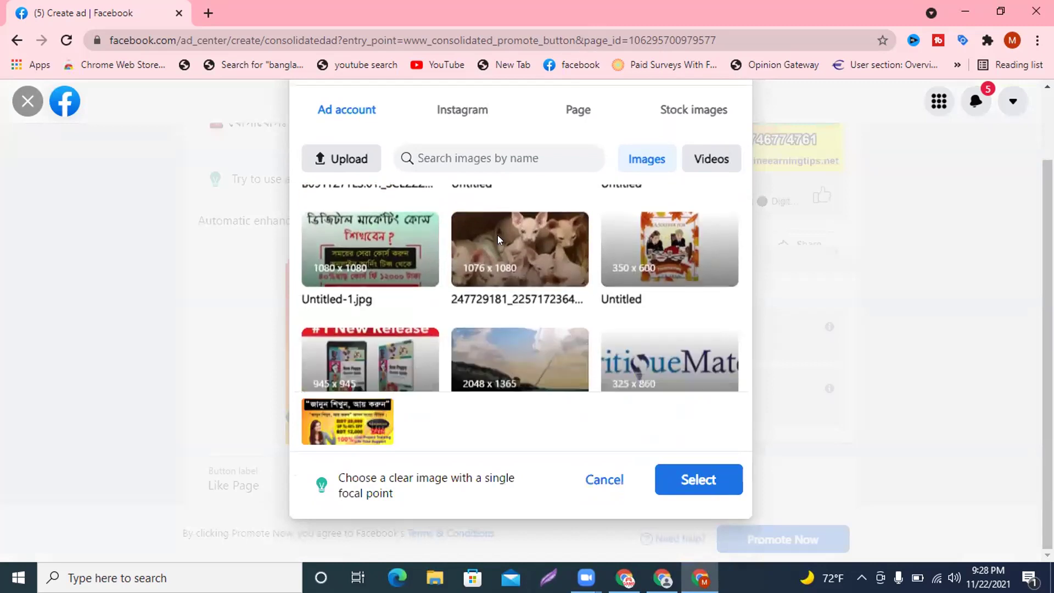
scroll(601, 245, down, 5)
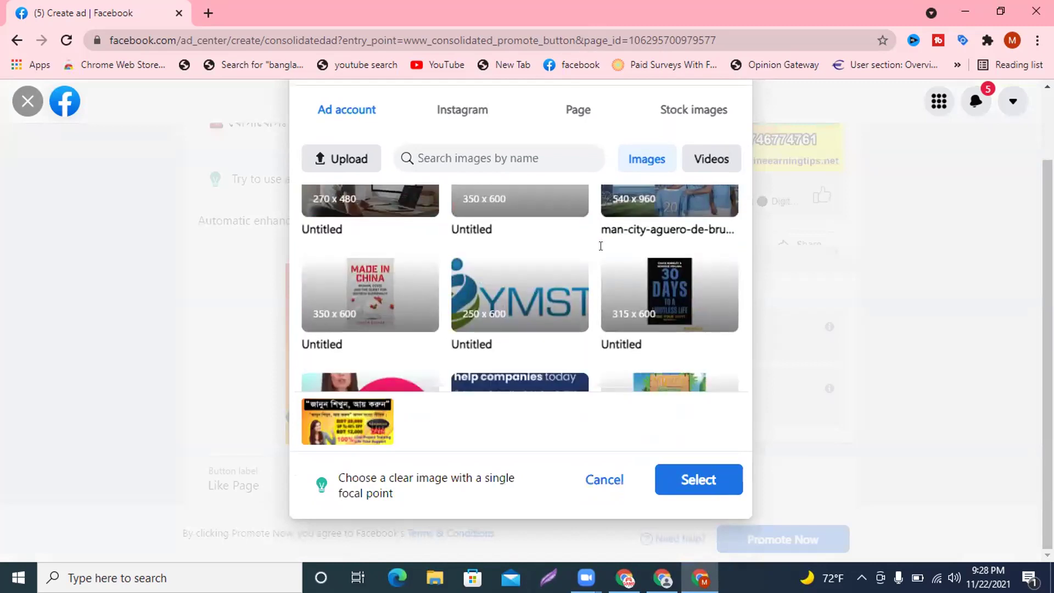
Step: Replace the ad image with the 312 x 820 Advanced Digital Marketing Course banner from the Page's images and review the ad
click(578, 109)
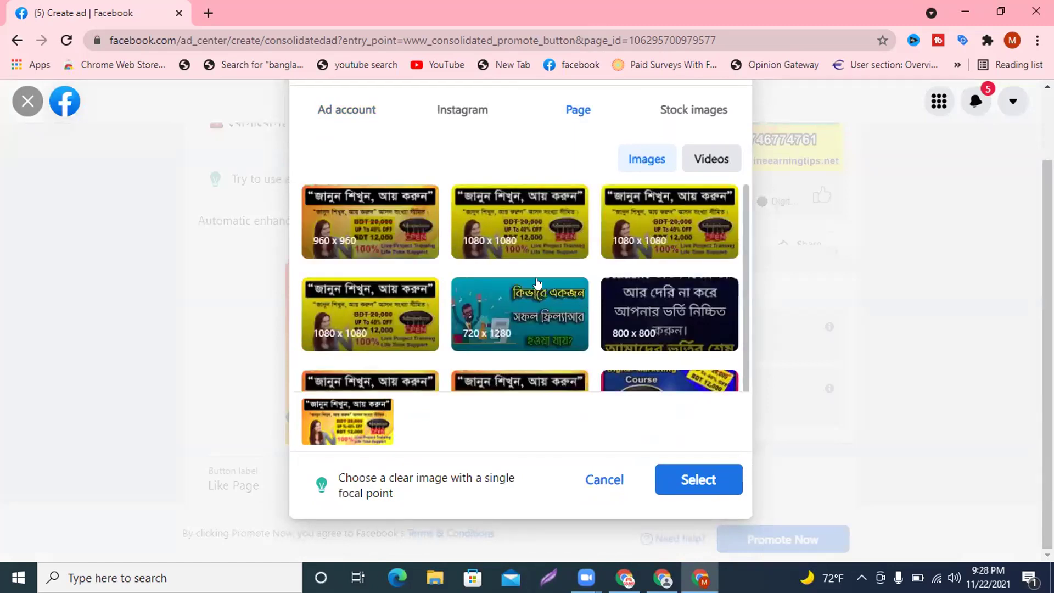
scroll(491, 289, down, 1)
scroll(490, 290, down, 6)
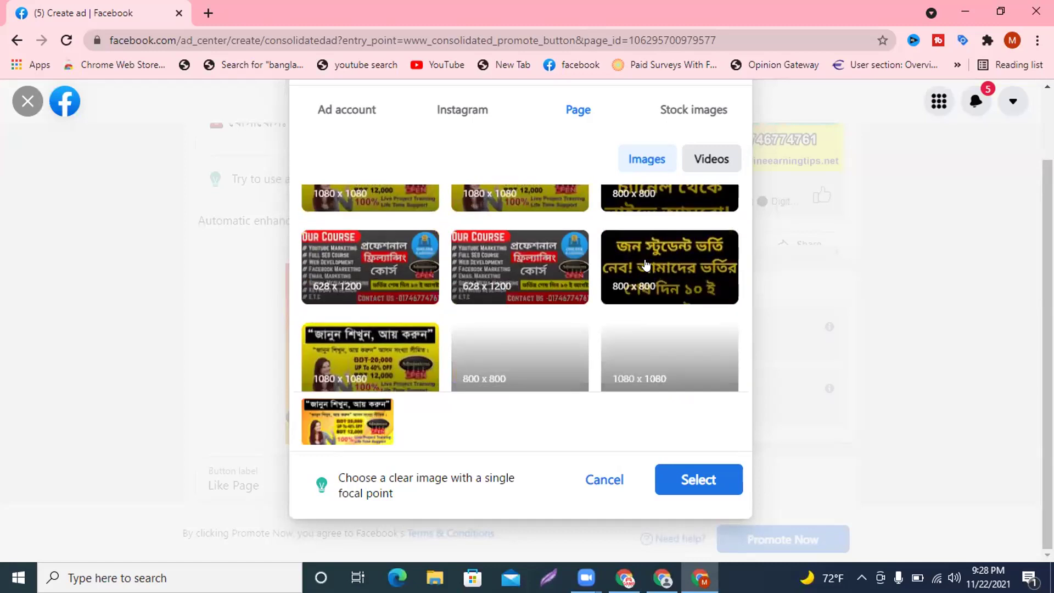
scroll(645, 265, down, 3)
scroll(646, 262, down, 3)
scroll(646, 259, down, 2)
scroll(653, 296, up, 3)
click(664, 328)
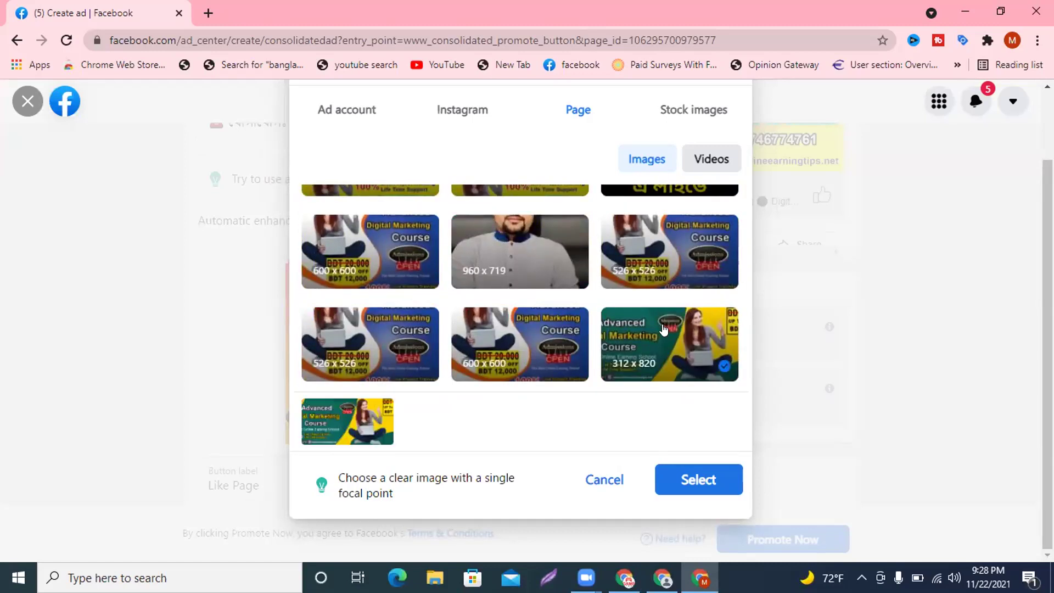
click(689, 480)
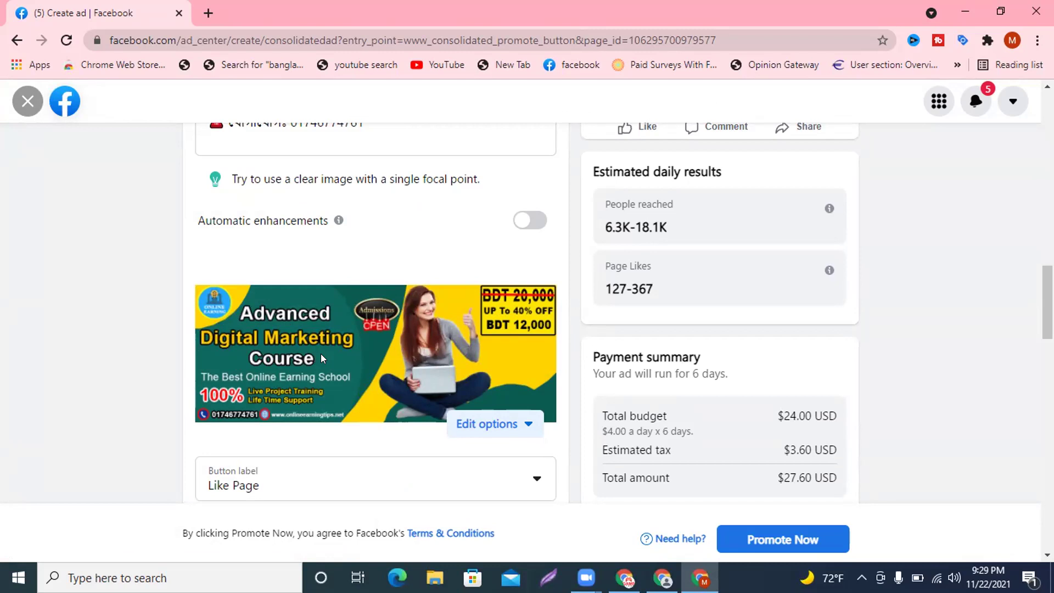
scroll(302, 356, up, 5)
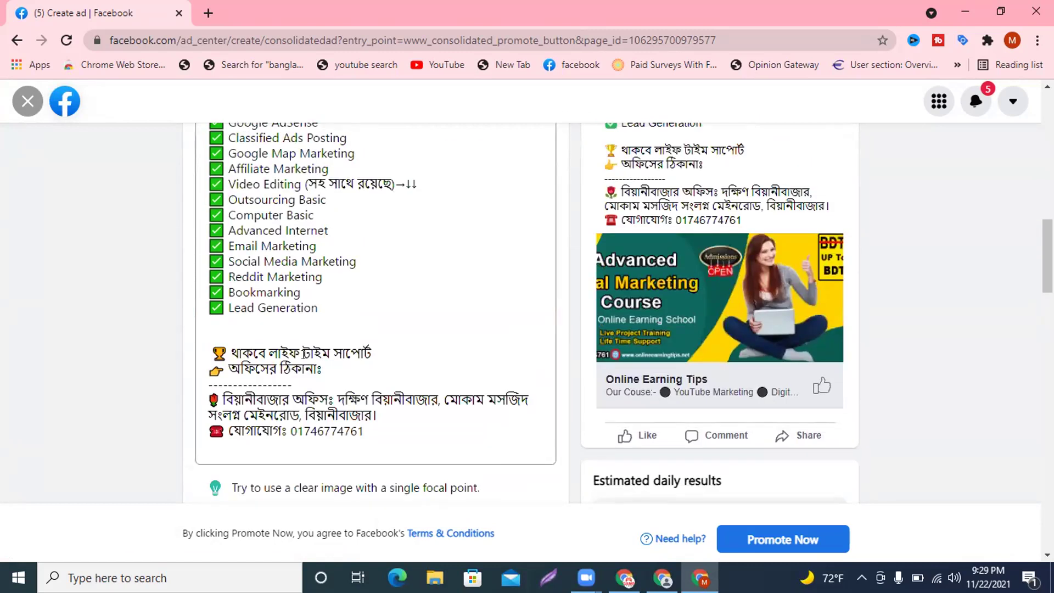
scroll(307, 340, up, 6)
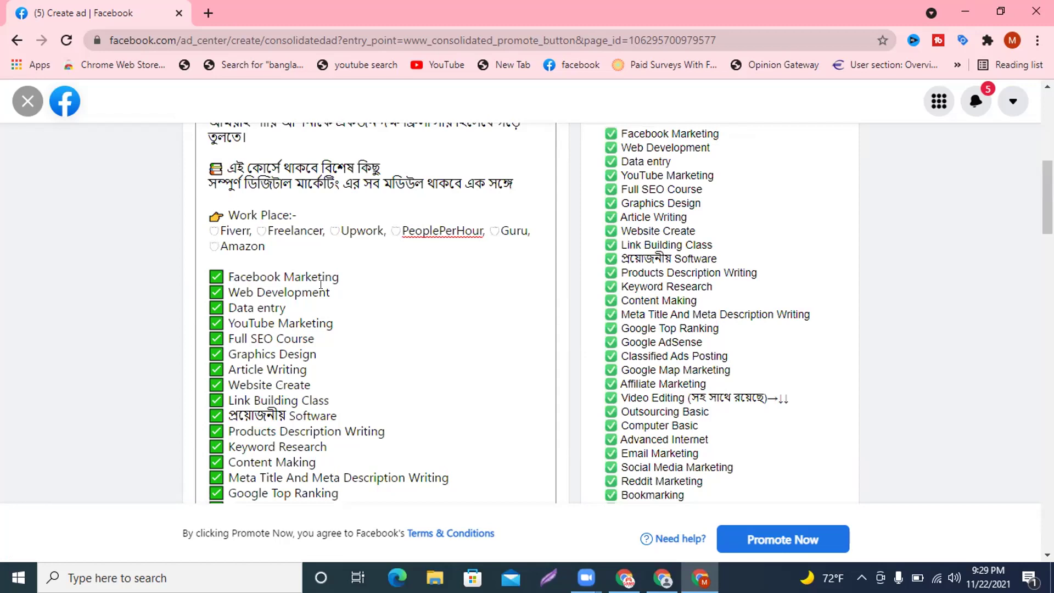
scroll(320, 283, up, 4)
scroll(444, 340, down, 13)
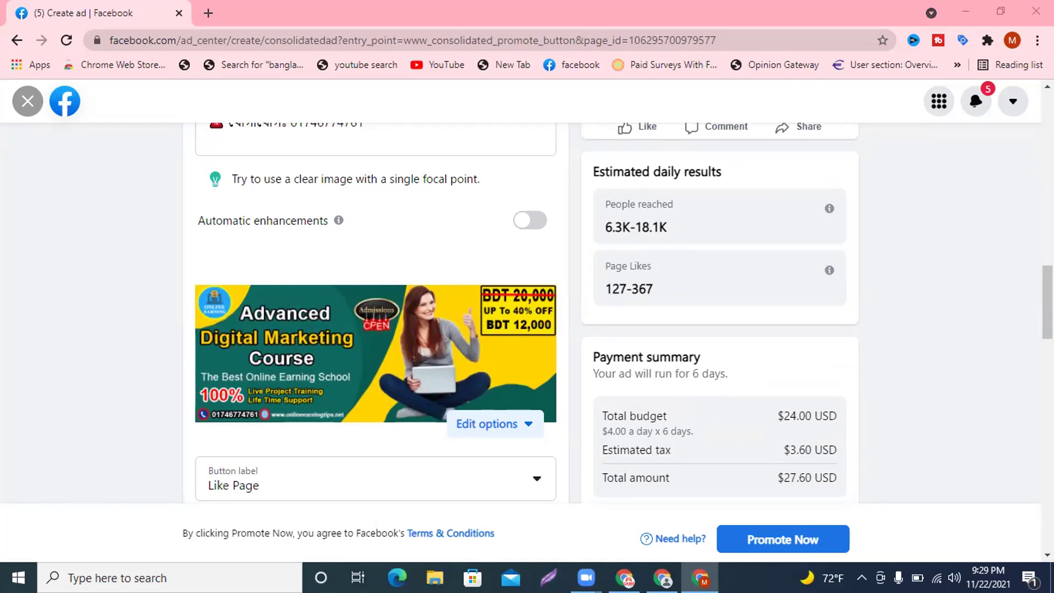
Step: Search Google in a new tab for "facebook ads banner size" and highlight the recommended pixel dimensions
key(ctrl+t)
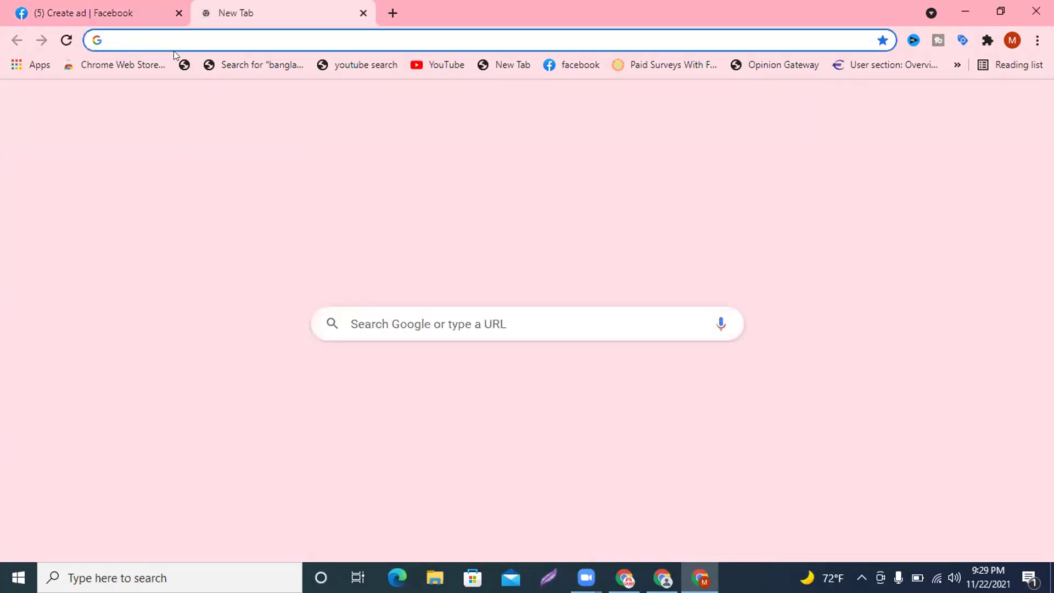
text(google.com)
key(Return)
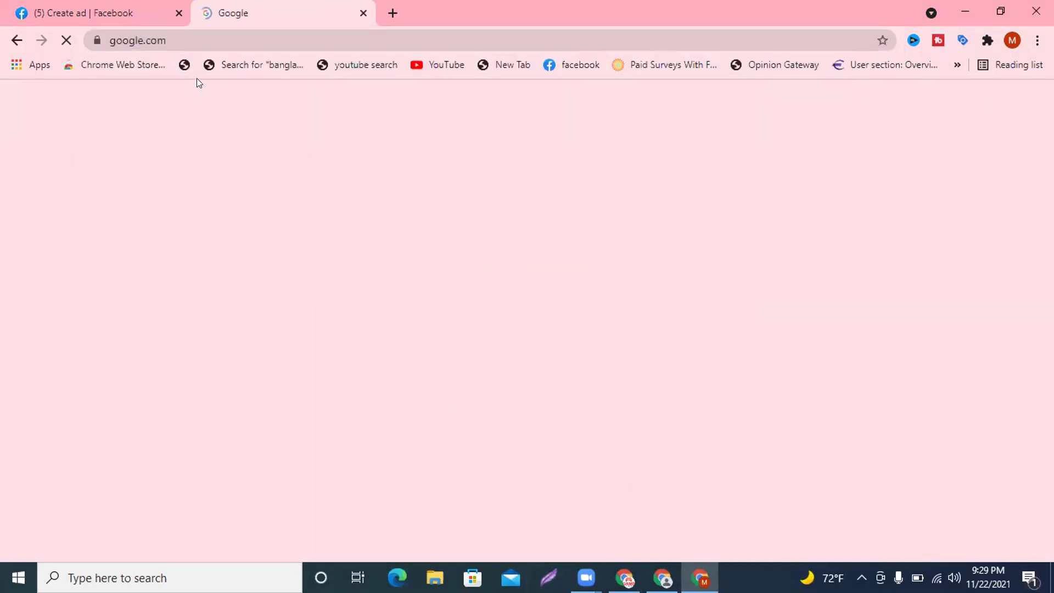
text(facebook)
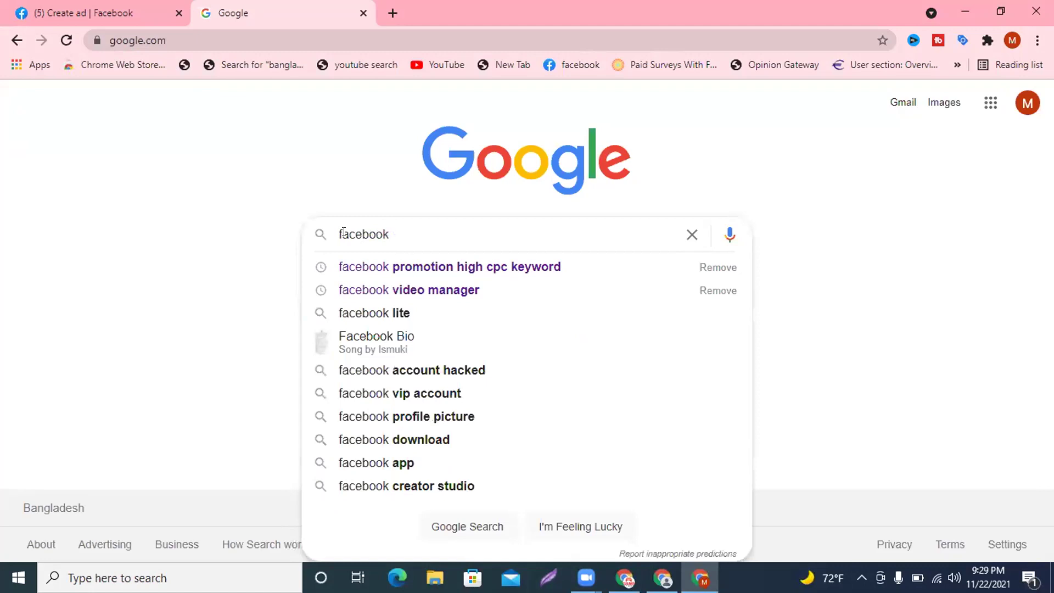
text( ads )
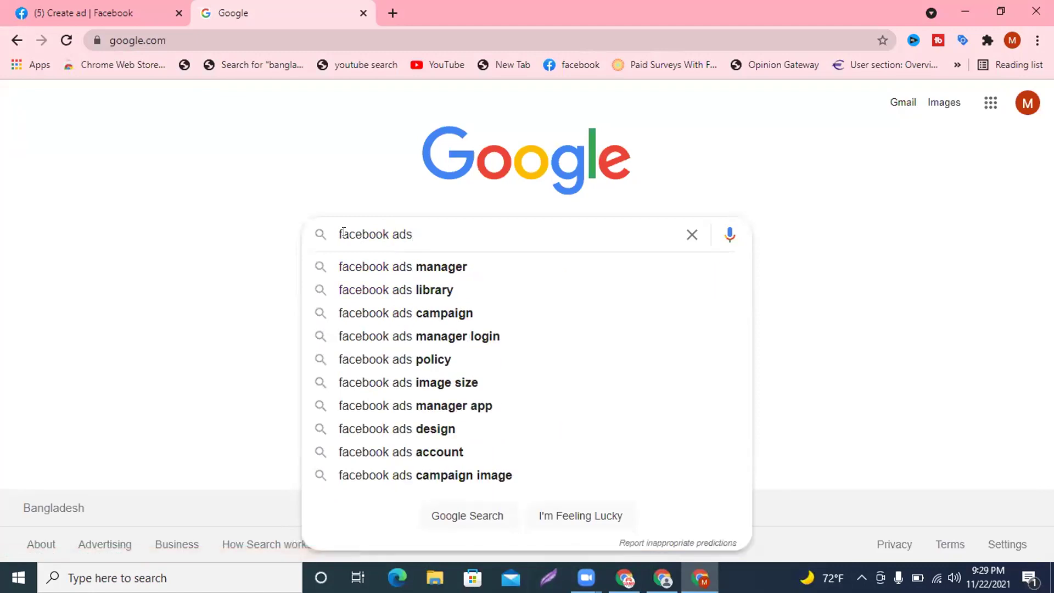
text(banner)
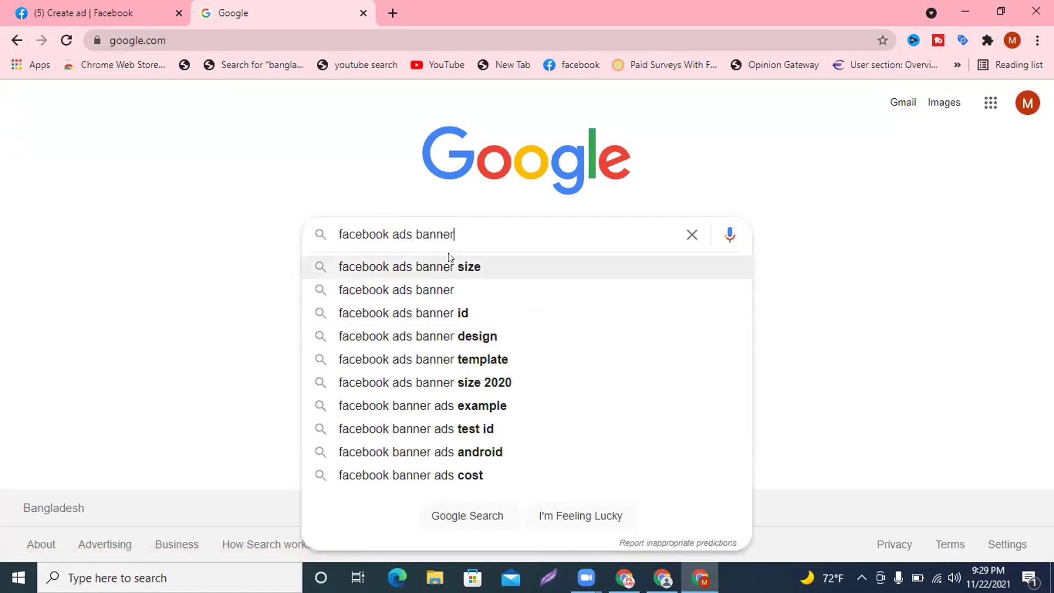
click(439, 269)
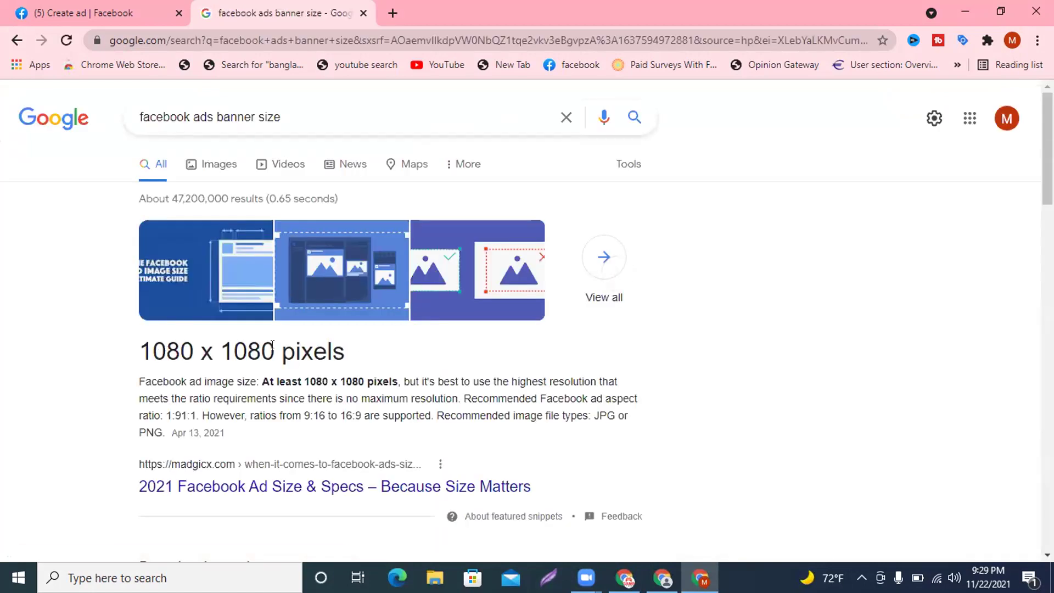
drag(274, 346, 94, 363)
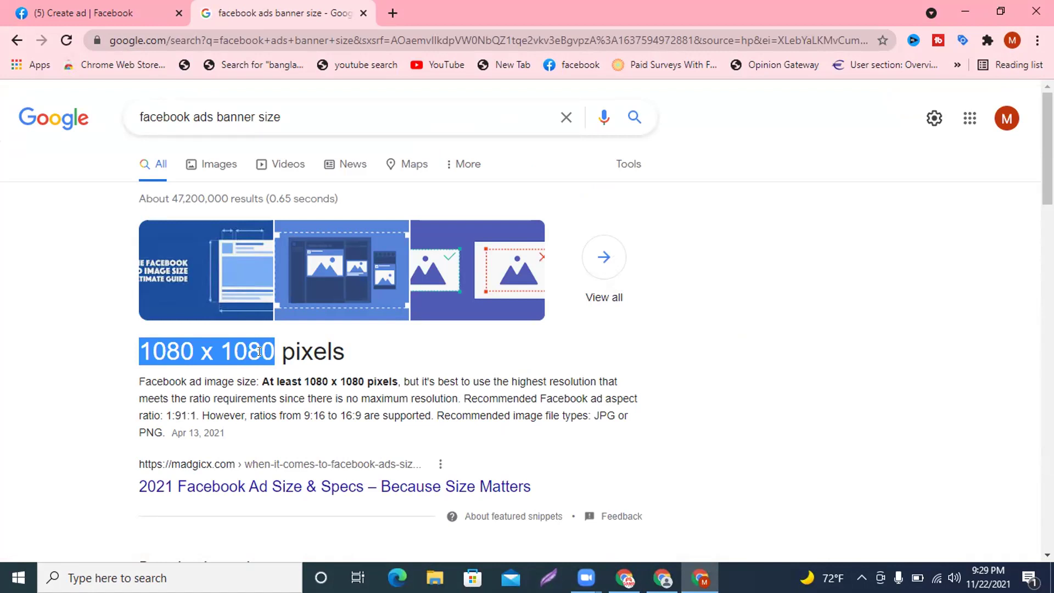
Step: Return to the Facebook ad draft, review its preview, and choose Like Page as the button label
key(ctrl+shift+Tab)
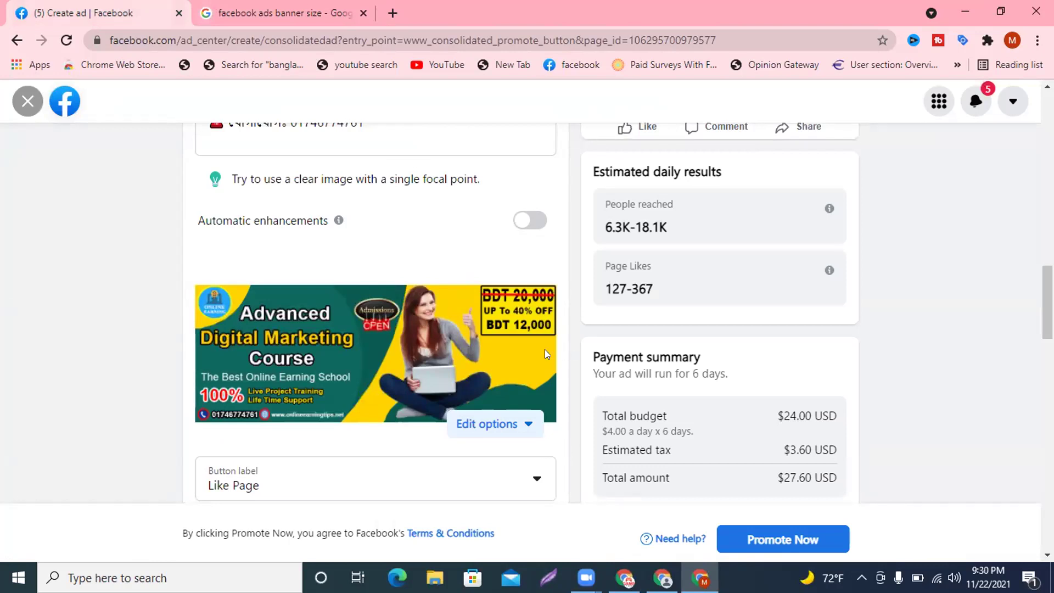
scroll(439, 337, down, 5)
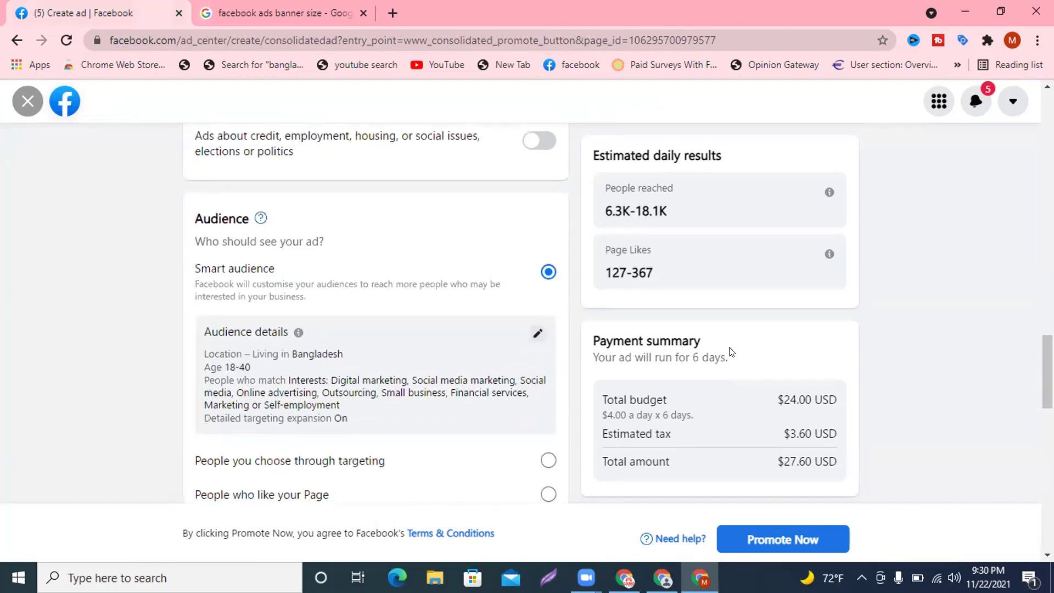
scroll(730, 346, up, 10)
scroll(730, 347, up, 1)
scroll(765, 396, down, 3)
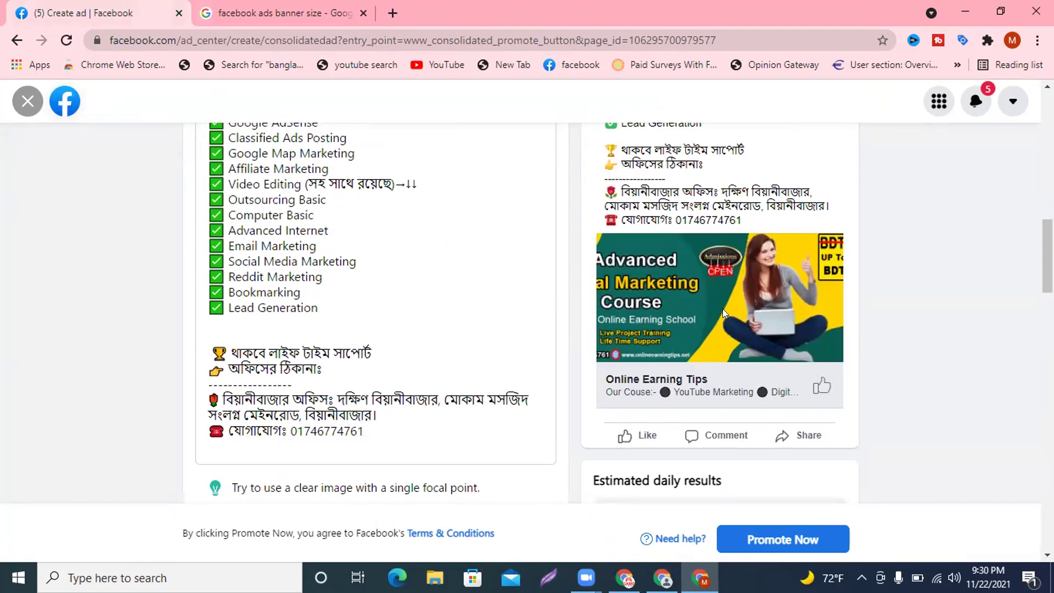
scroll(440, 300, down, 4)
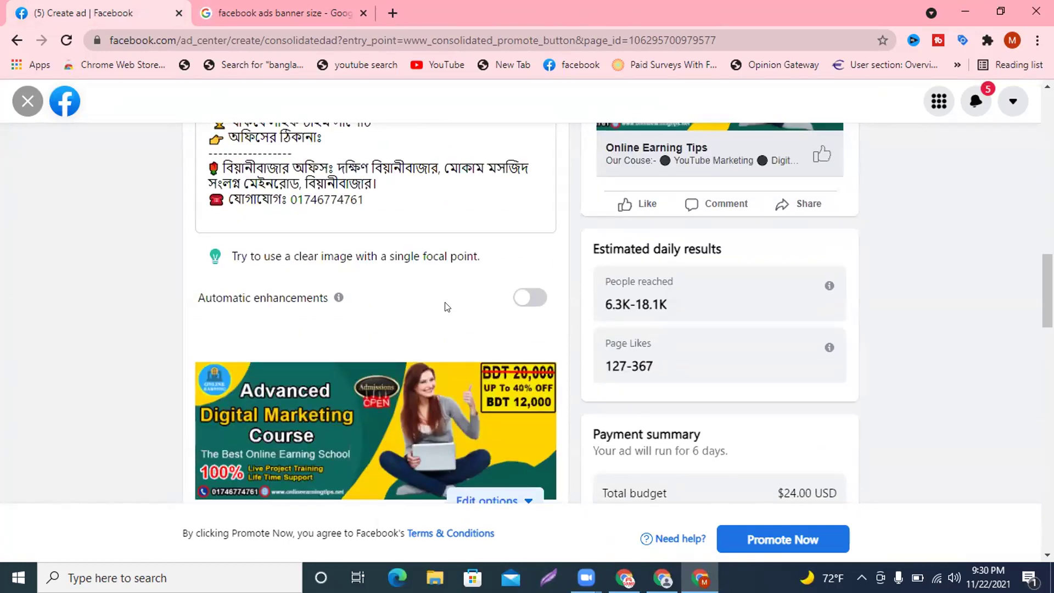
scroll(445, 305, down, 4)
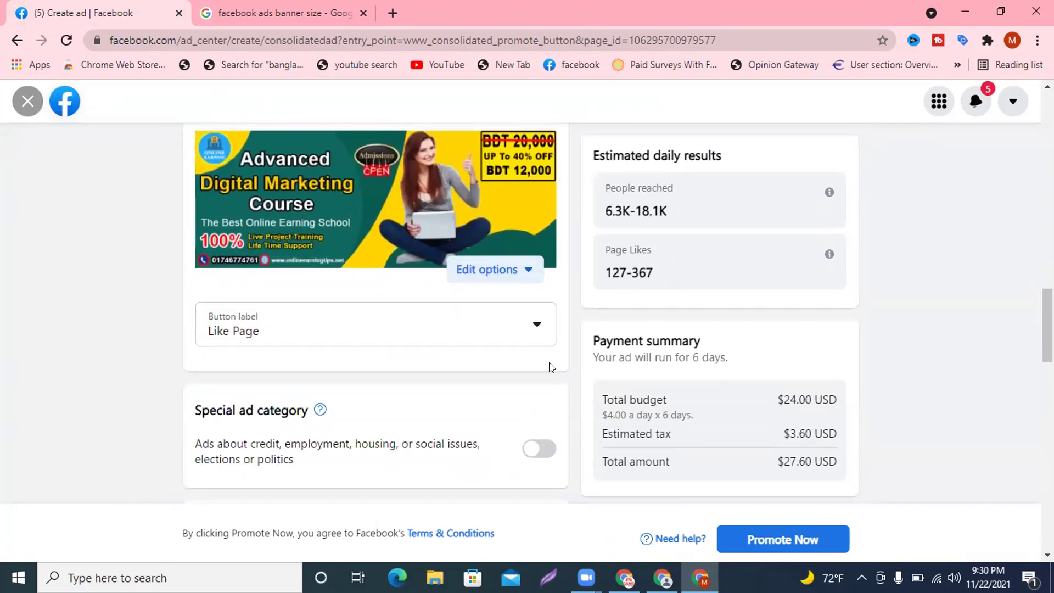
click(278, 329)
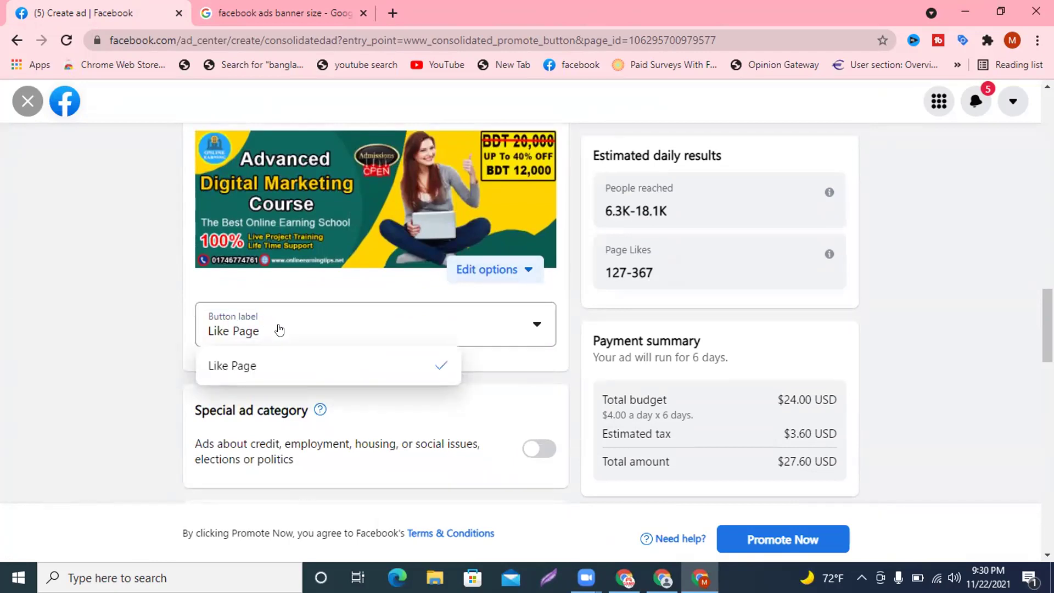
click(240, 370)
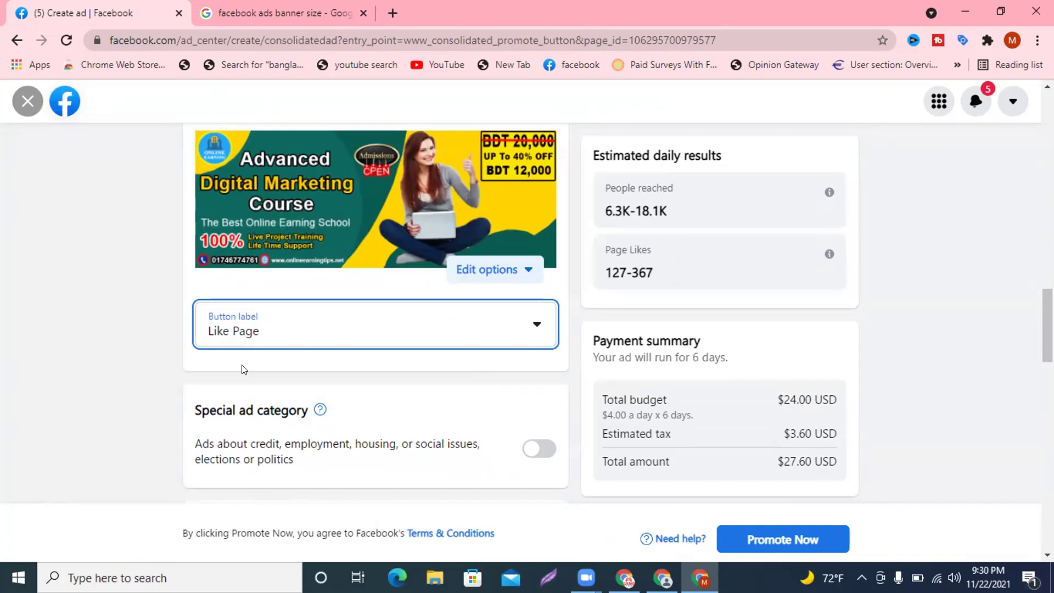
Step: Enable the special ad category option for ads about credit, employment, housing, or social issues, elections or politics
scroll(247, 366, down, 3)
scroll(311, 378, up, 5)
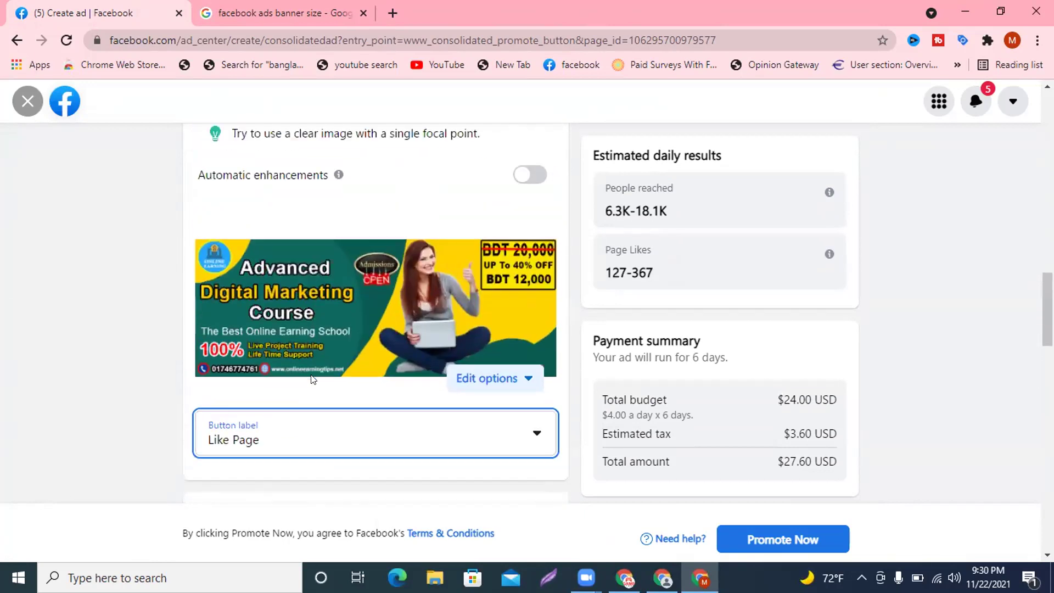
scroll(312, 378, up, 10)
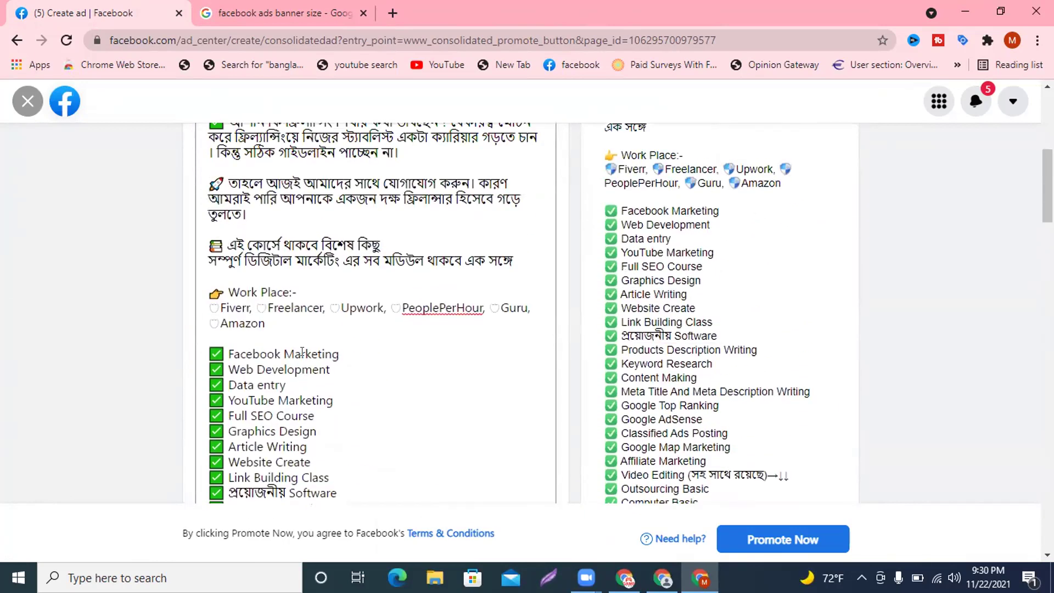
scroll(301, 353, up, 4)
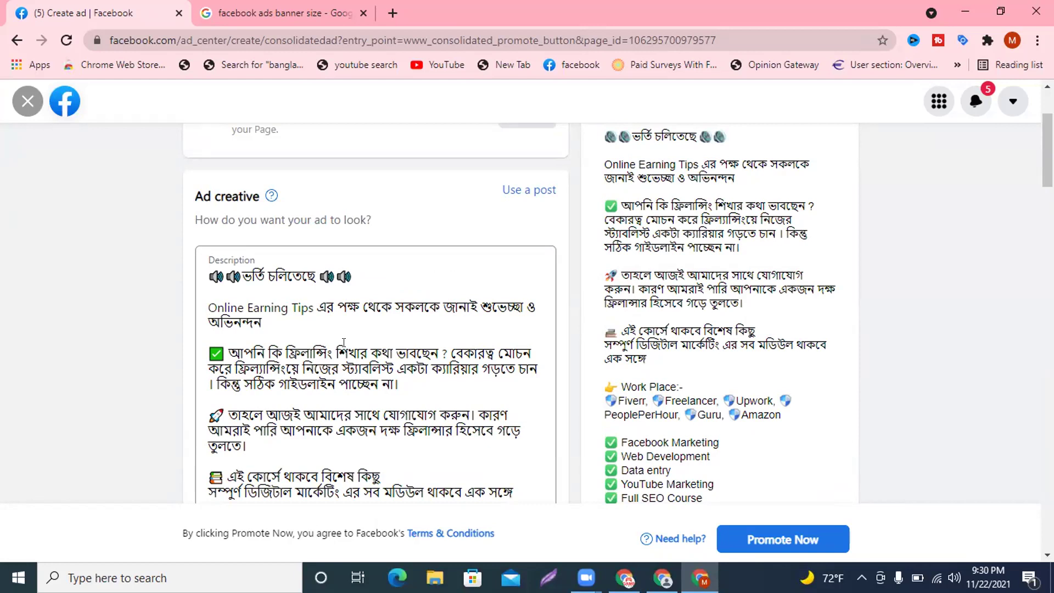
scroll(343, 343, down, 15)
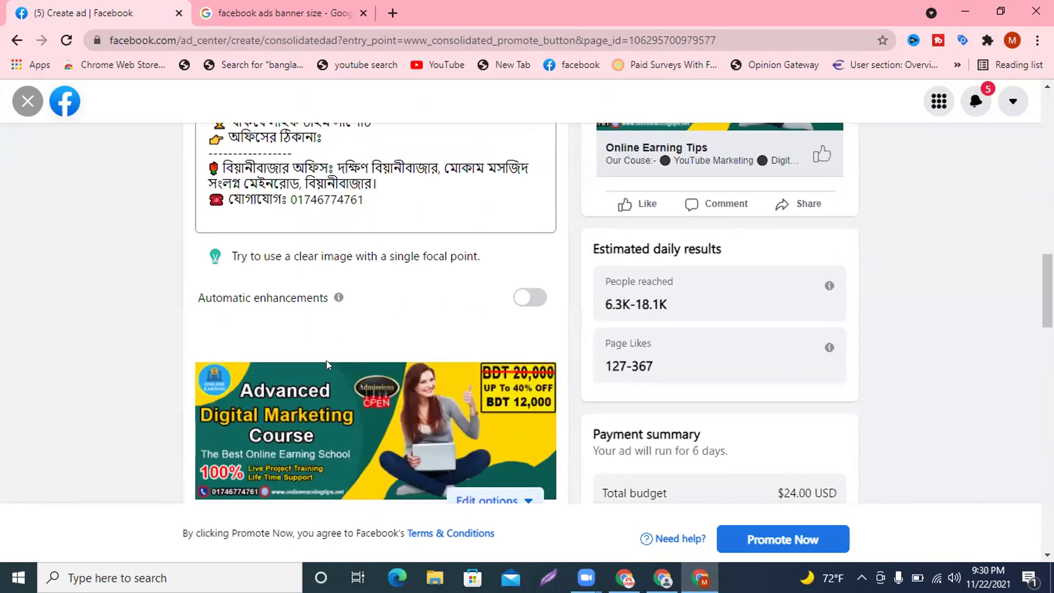
scroll(320, 312, down, 4)
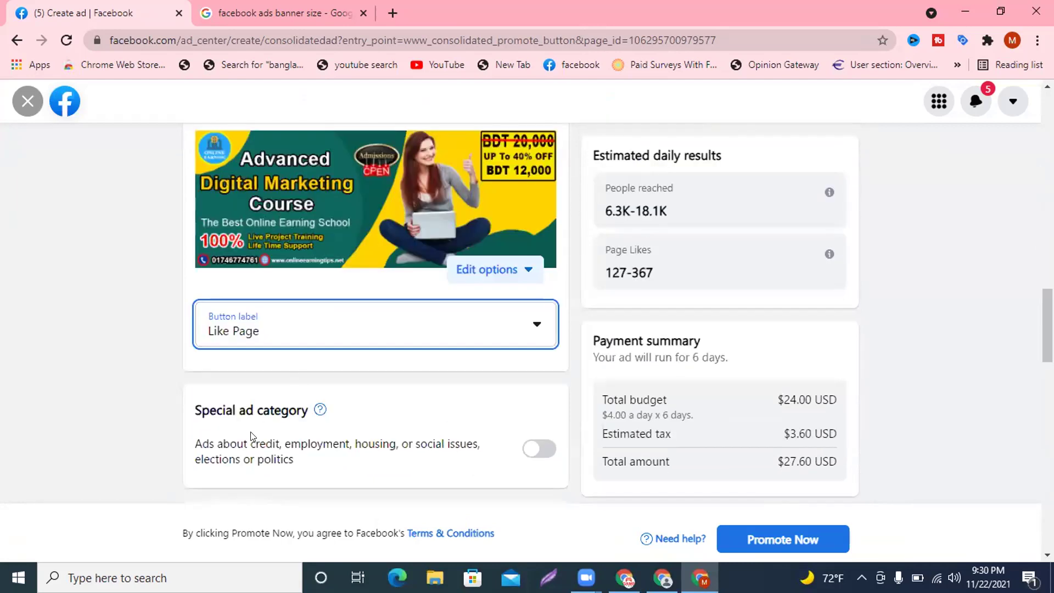
click(529, 451)
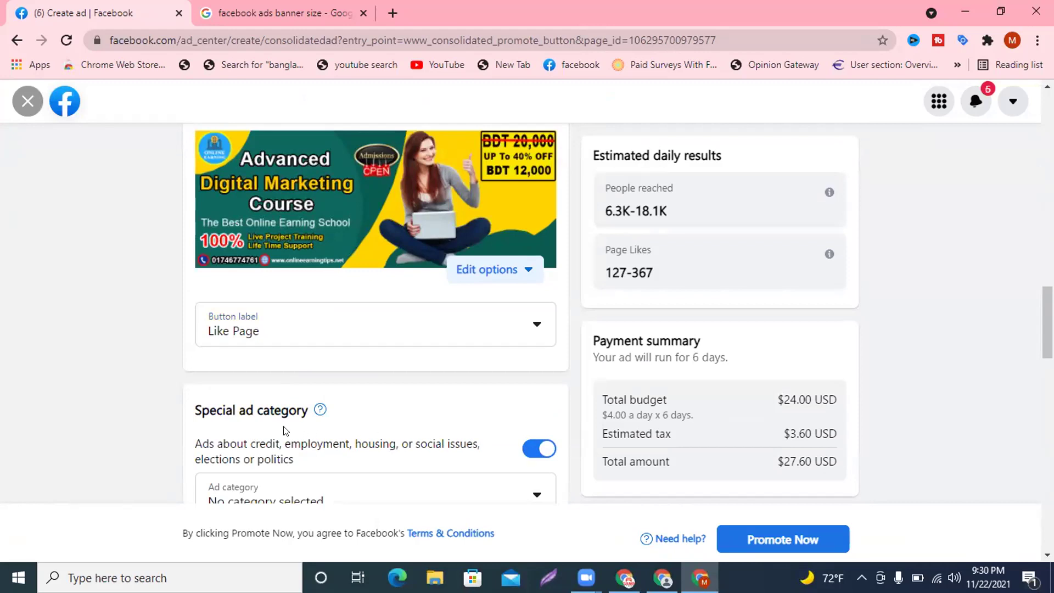
click(244, 473)
scroll(473, 405, down, 1)
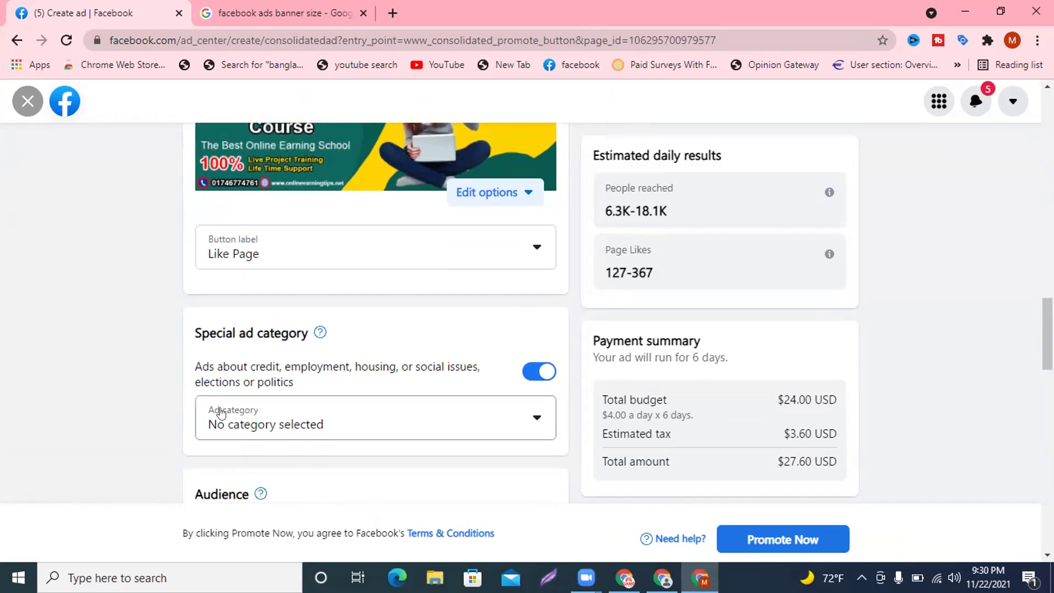
Step: Look through the available special ad categories without choosing one, and turn off the special ad category option
scroll(221, 409, up, 10)
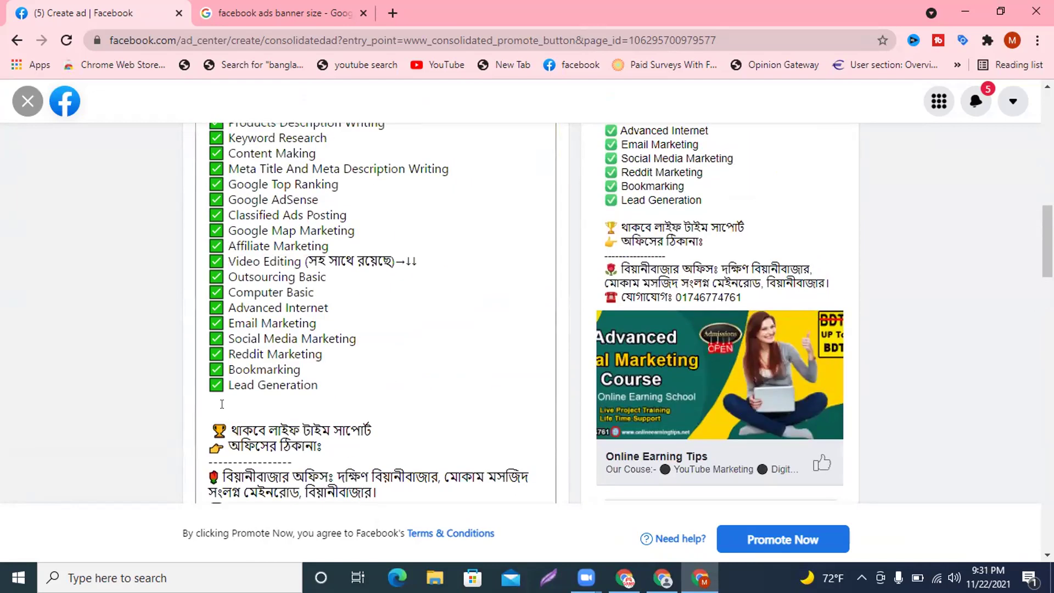
scroll(222, 404, down, 8)
scroll(244, 393, down, 4)
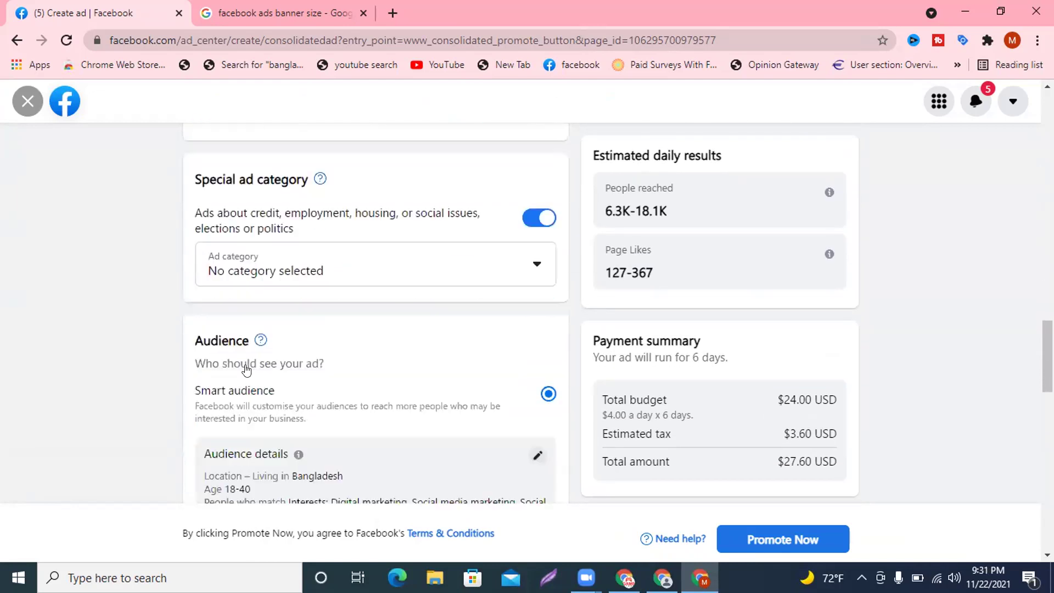
click(306, 278)
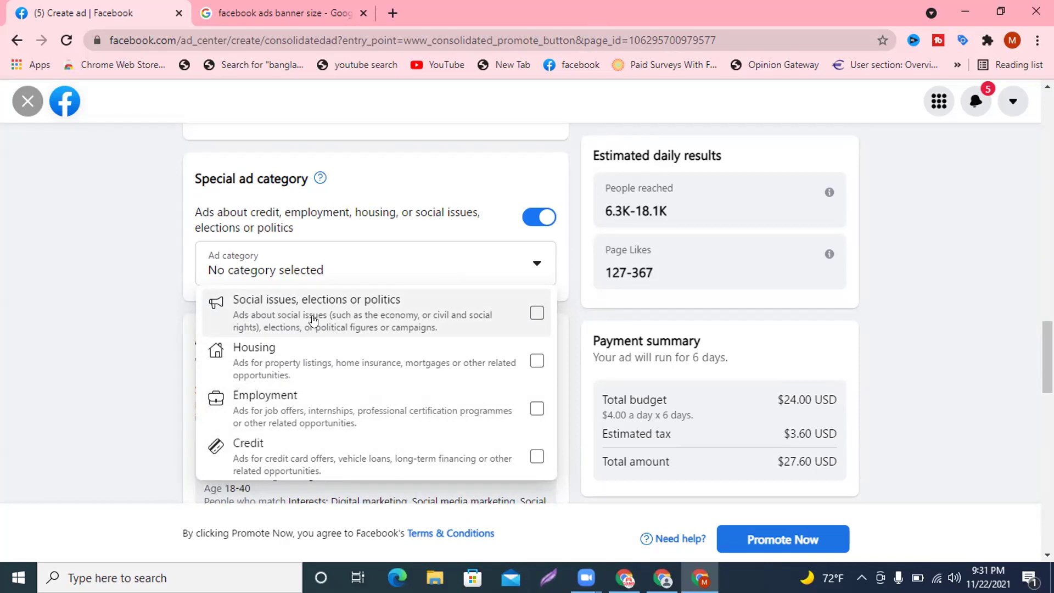
click(546, 219)
scroll(556, 230, up, 5)
scroll(556, 229, up, 10)
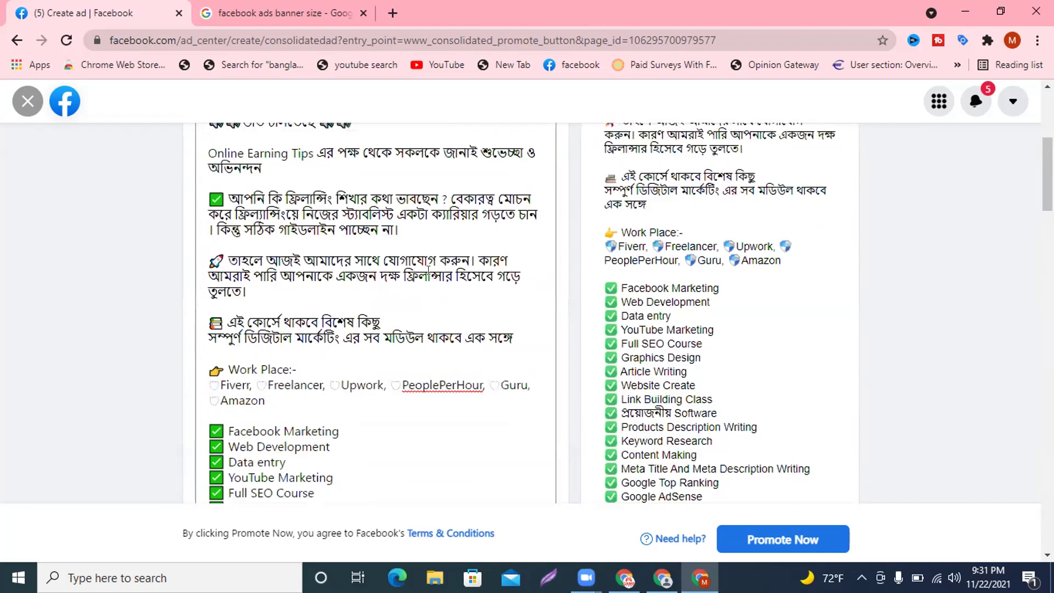
scroll(428, 272, down, 12)
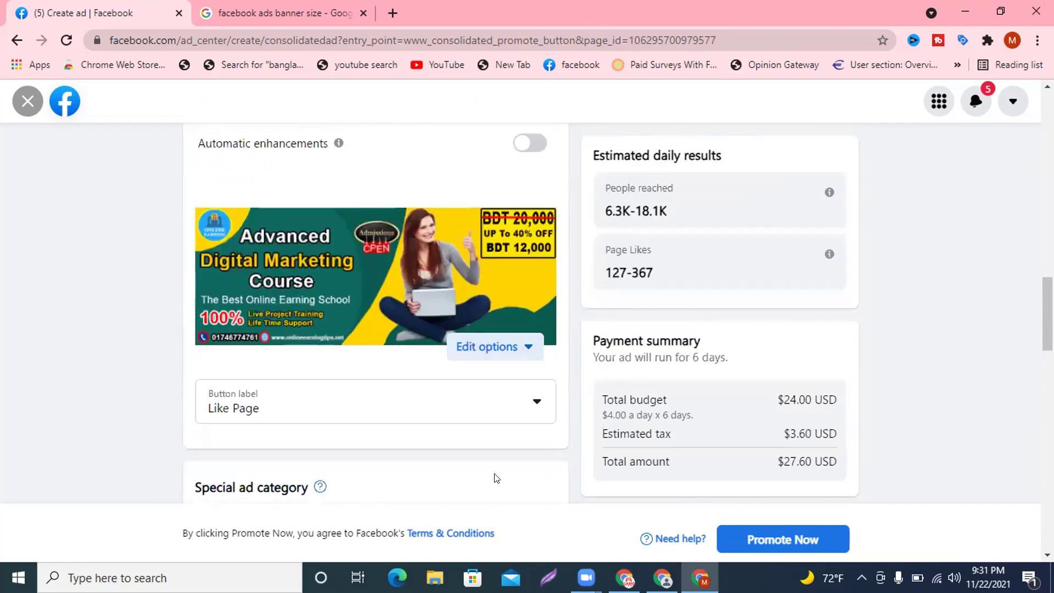
scroll(475, 451, down, 4)
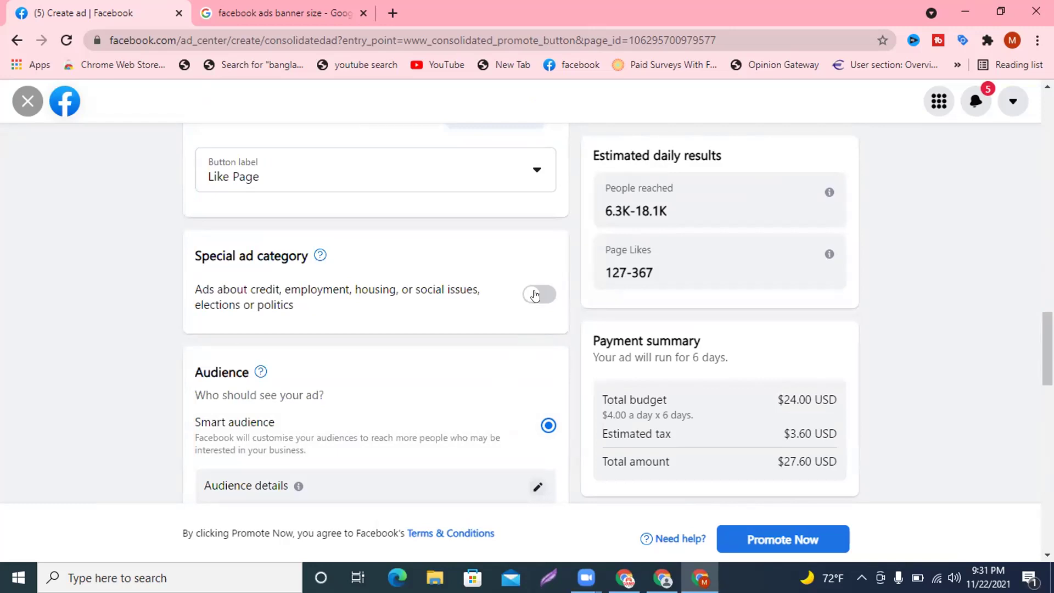
Step: Create a new audience named "Digital Marketing" and set its maximum age to 40
scroll(365, 365, down, 3)
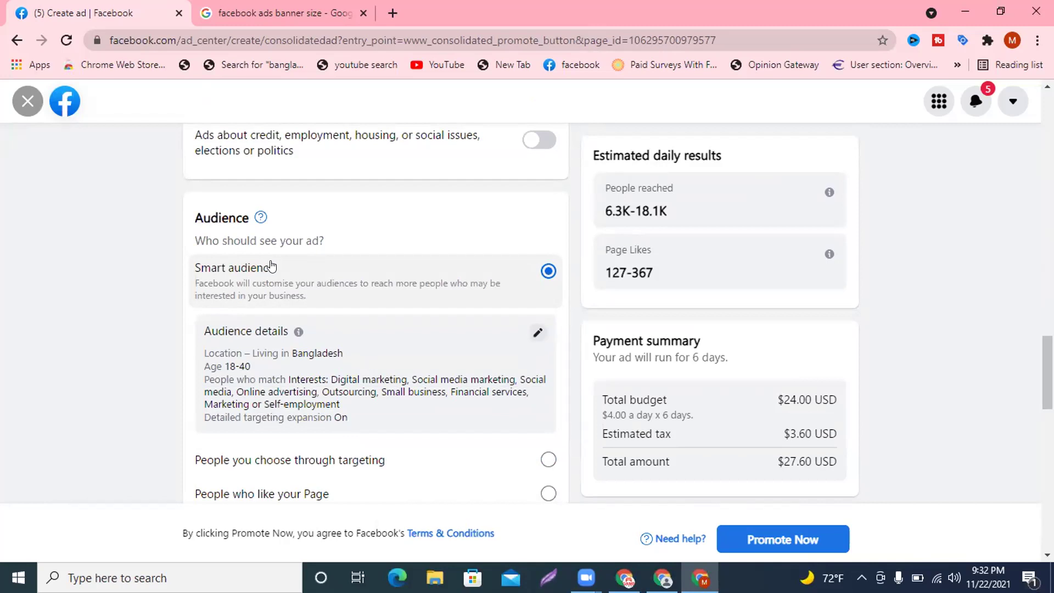
scroll(371, 282, down, 3)
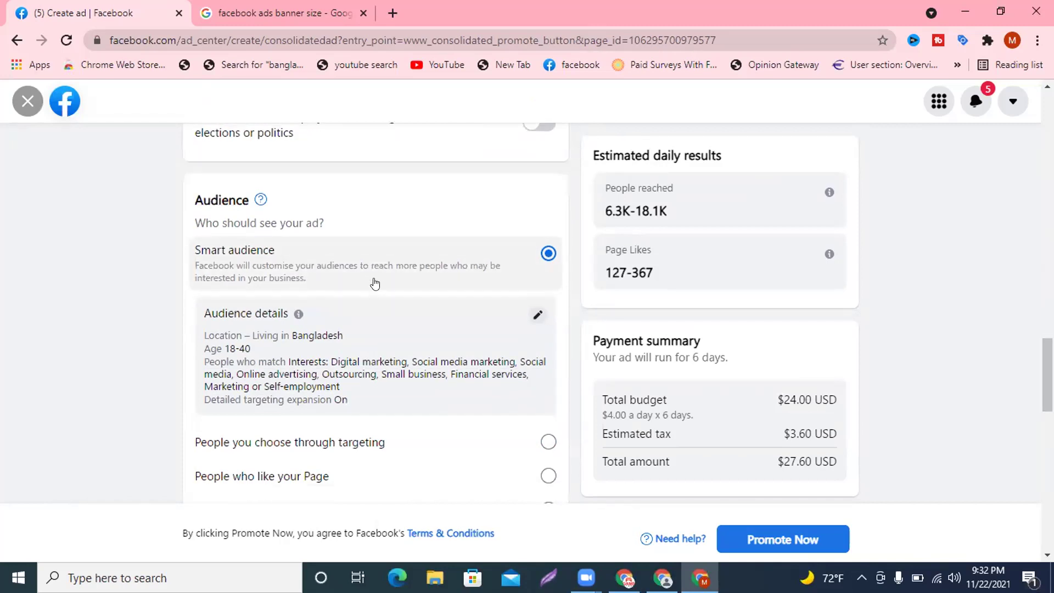
scroll(375, 282, down, 1)
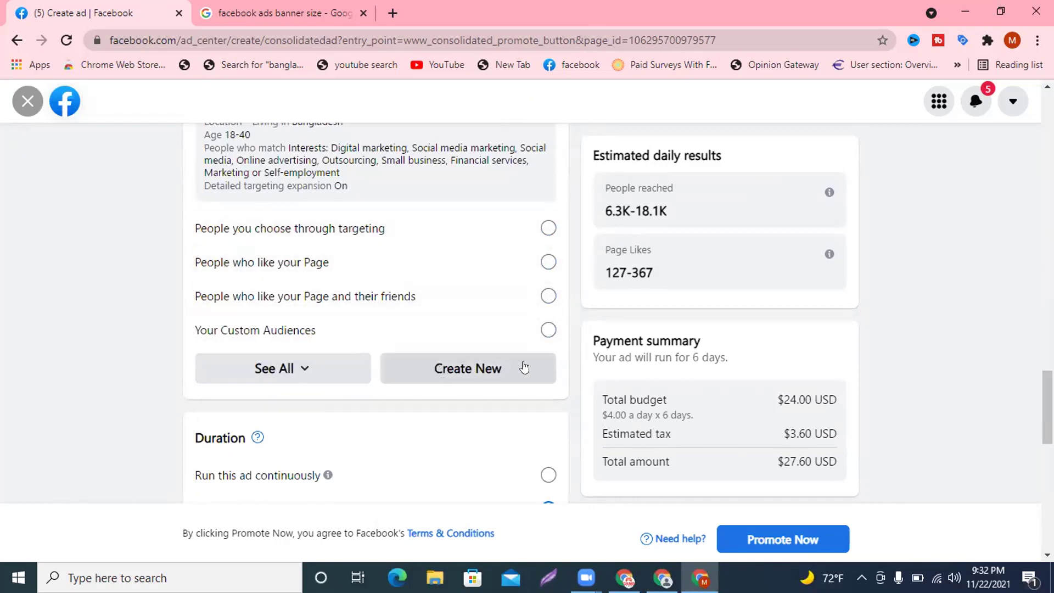
click(475, 377)
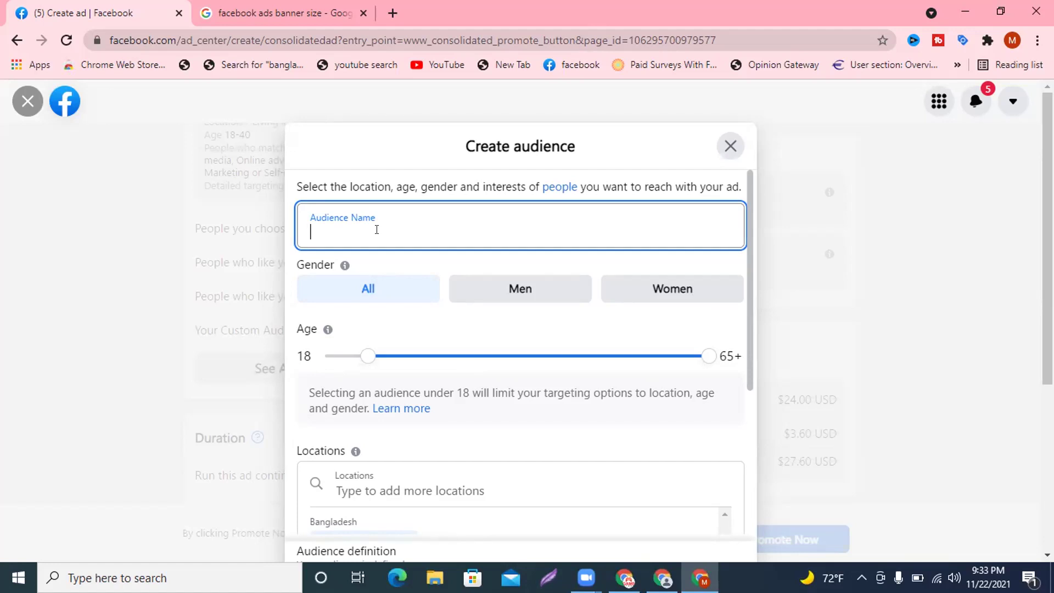
text(D)
key(BackSpace)
text(Digital Marketing)
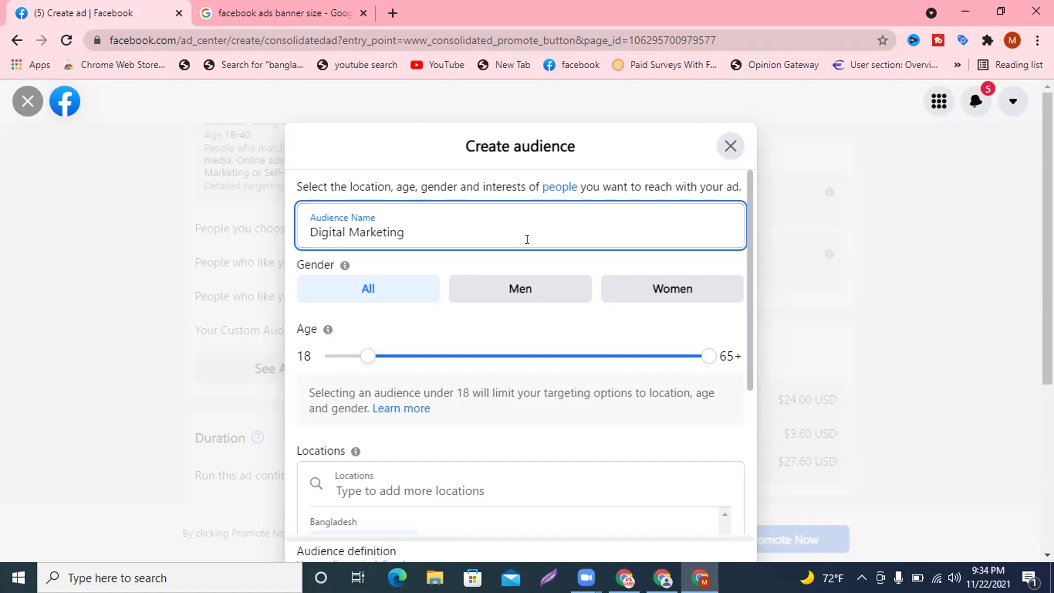
scroll(347, 257, down, 2)
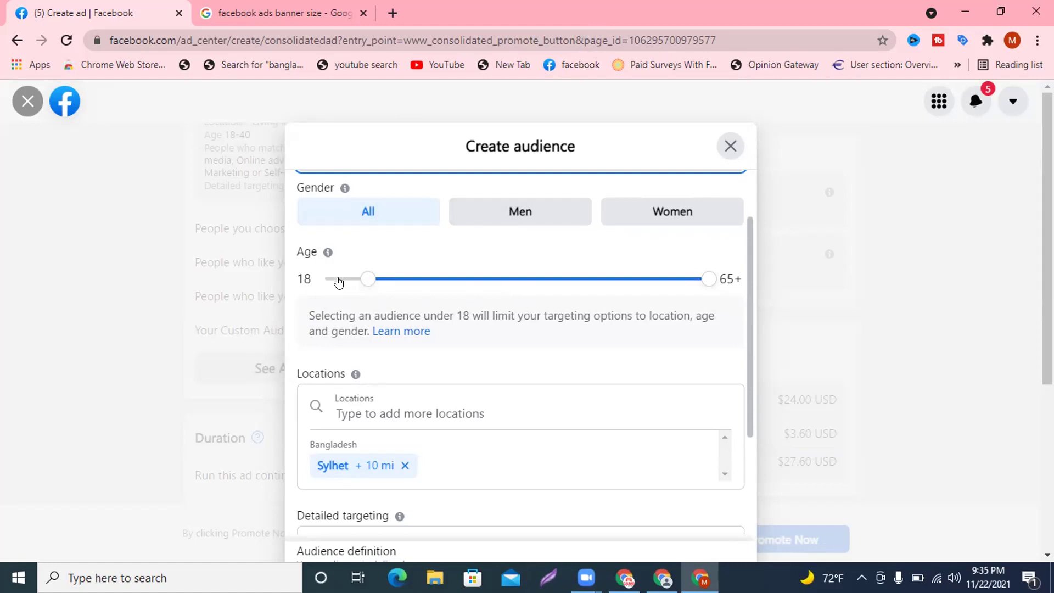
drag(705, 279, 531, 294)
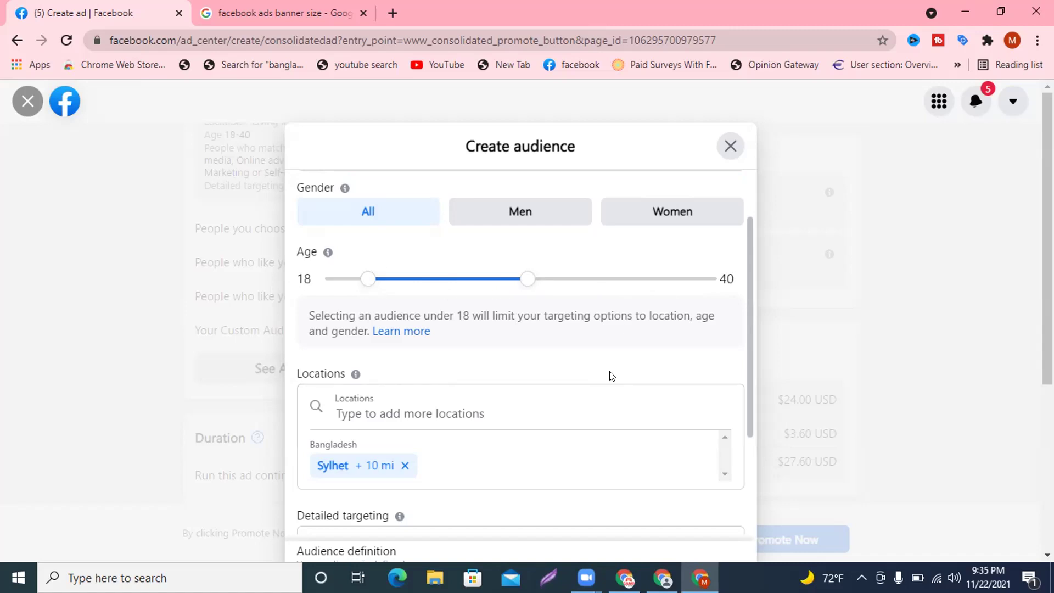
Step: Remove Sylhet from the audience locations and add Bangladesh instead
scroll(611, 376, down, 2)
click(405, 388)
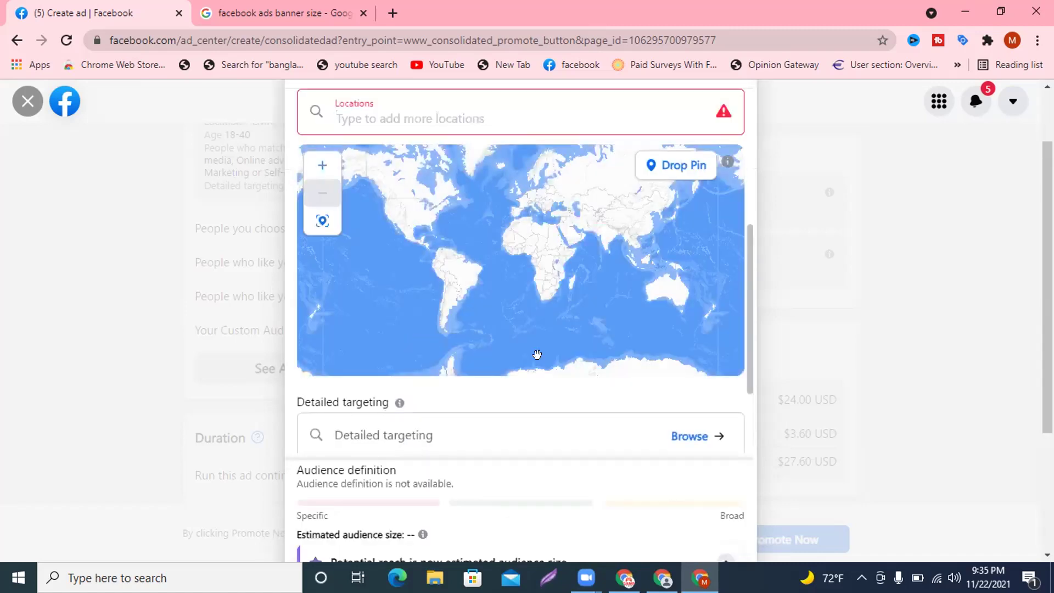
scroll(537, 354, up, 5)
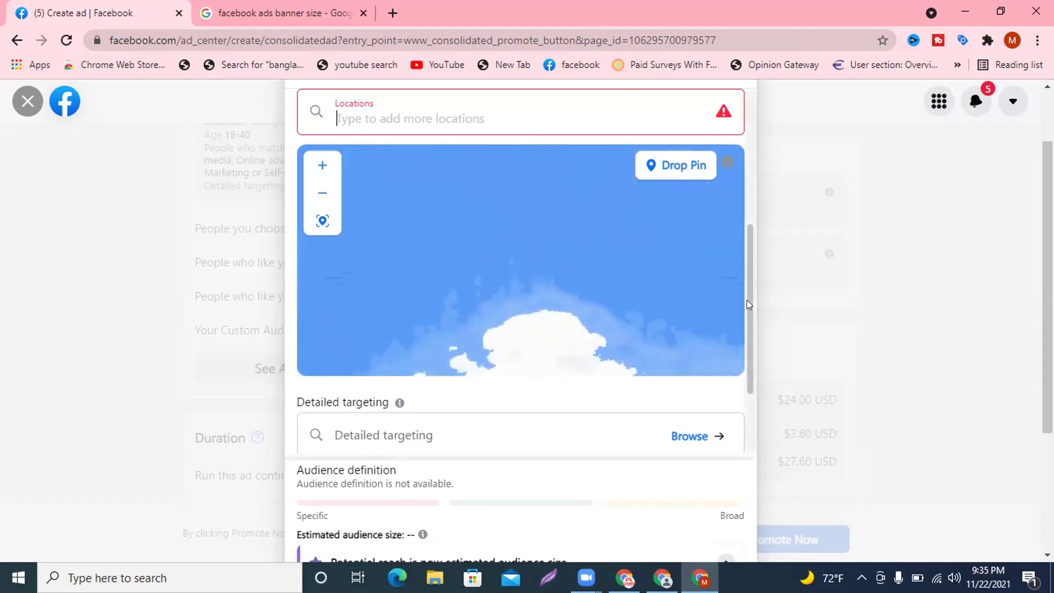
drag(746, 300, 748, 236)
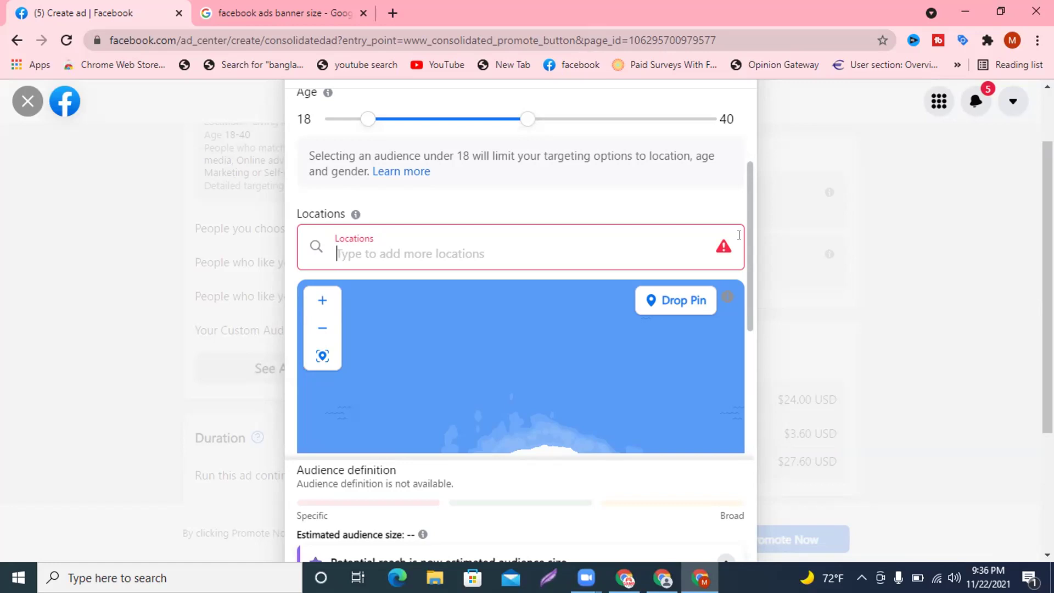
text(bangladesh)
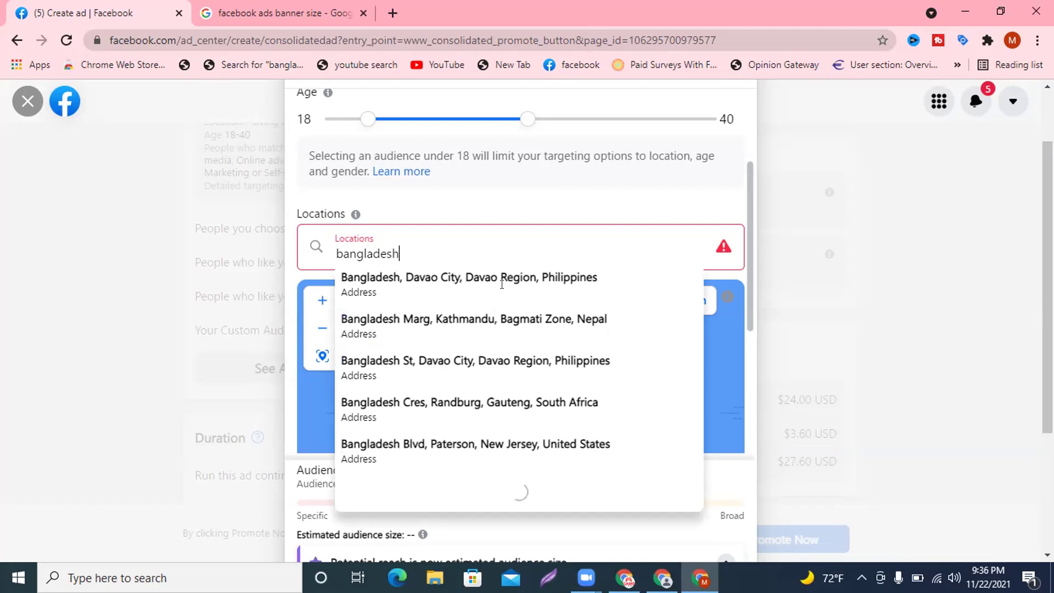
click(390, 496)
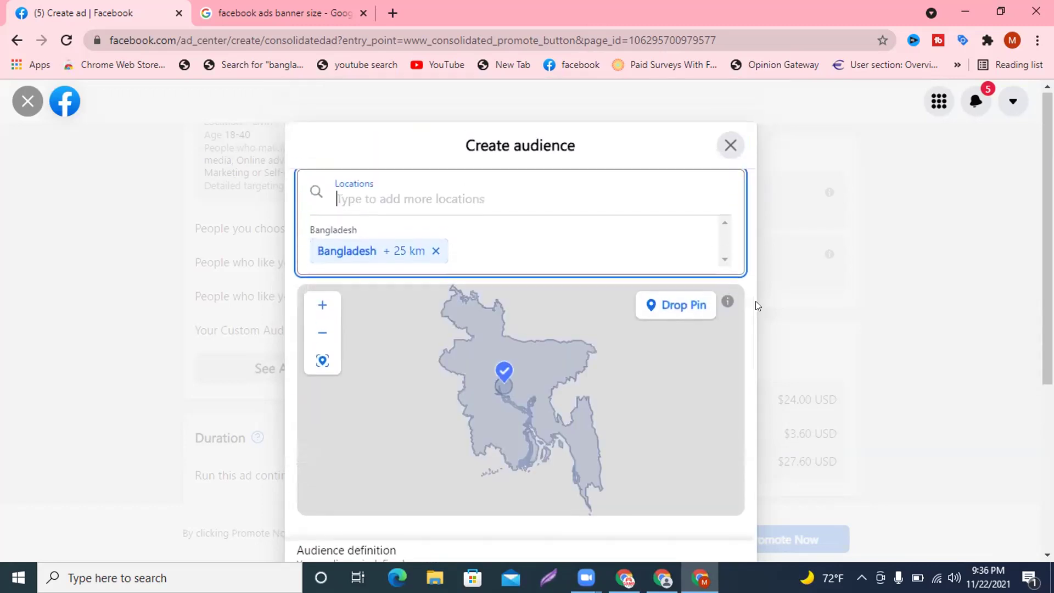
scroll(700, 291, down, 3)
scroll(699, 280, up, 3)
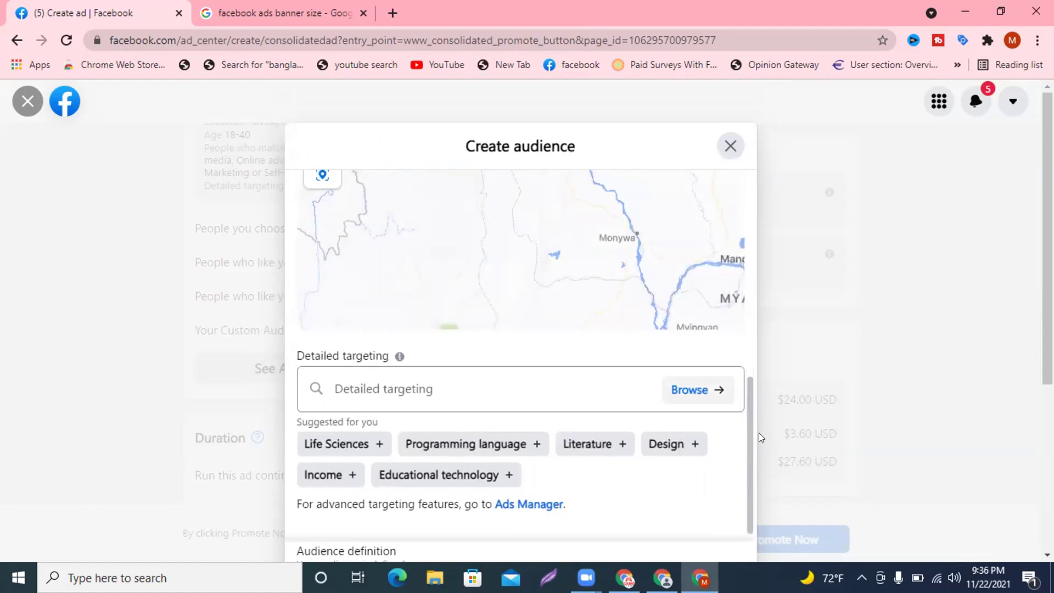
scroll(748, 413, up, 4)
scroll(733, 283, up, 3)
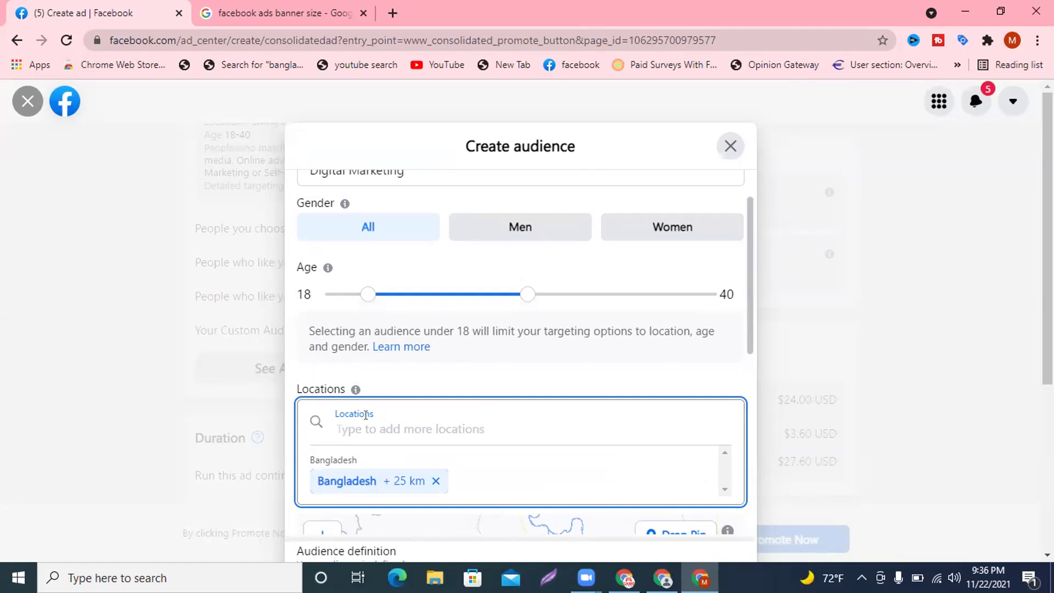
Step: Add the Outsourcing interest to the audience's detailed targeting
drag(746, 215, 765, 458)
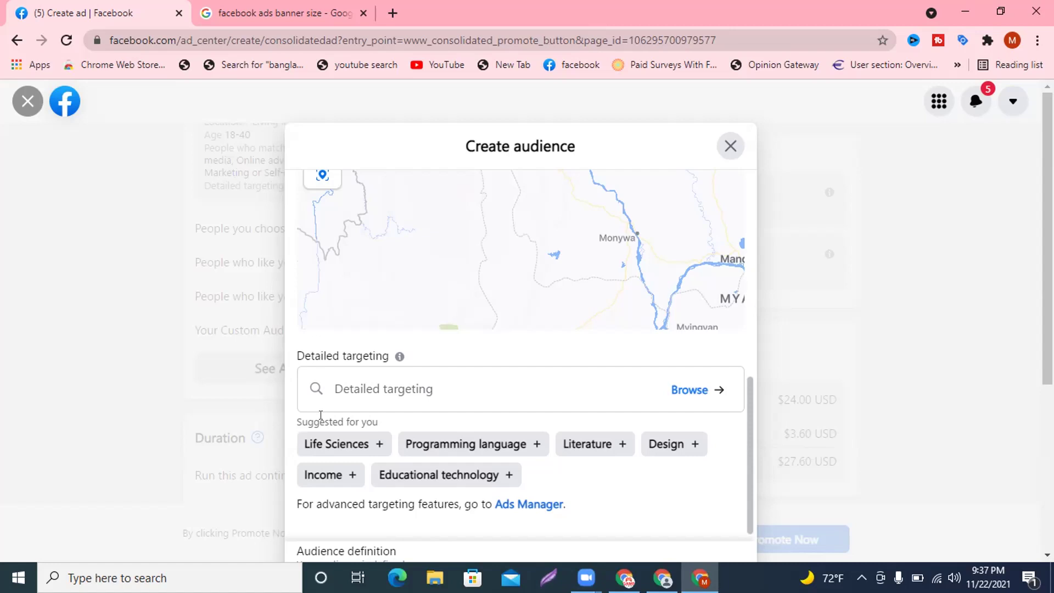
click(378, 391)
text(o)
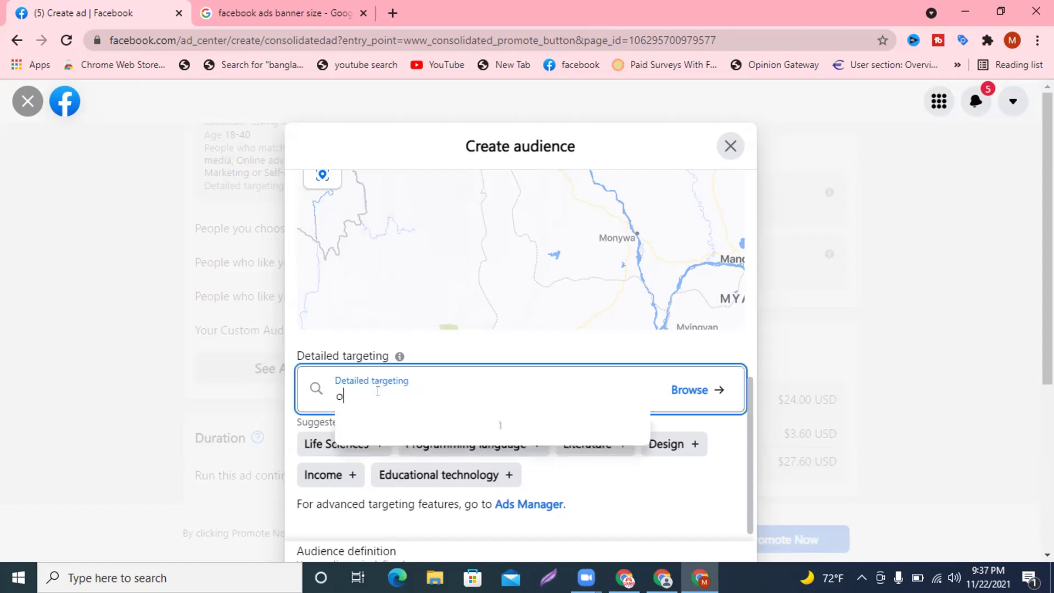
text(utsourcing)
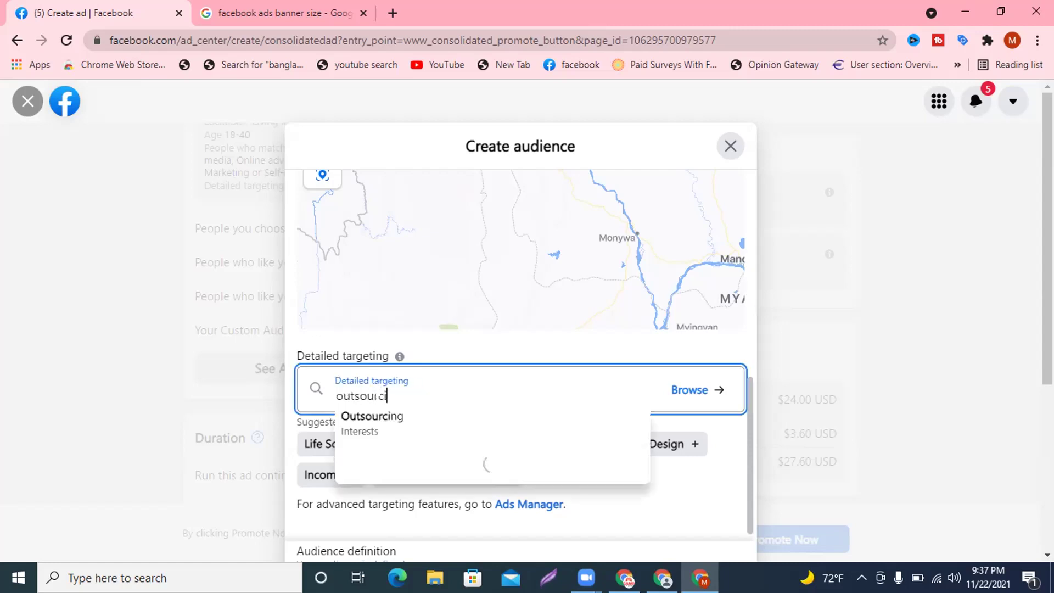
click(379, 431)
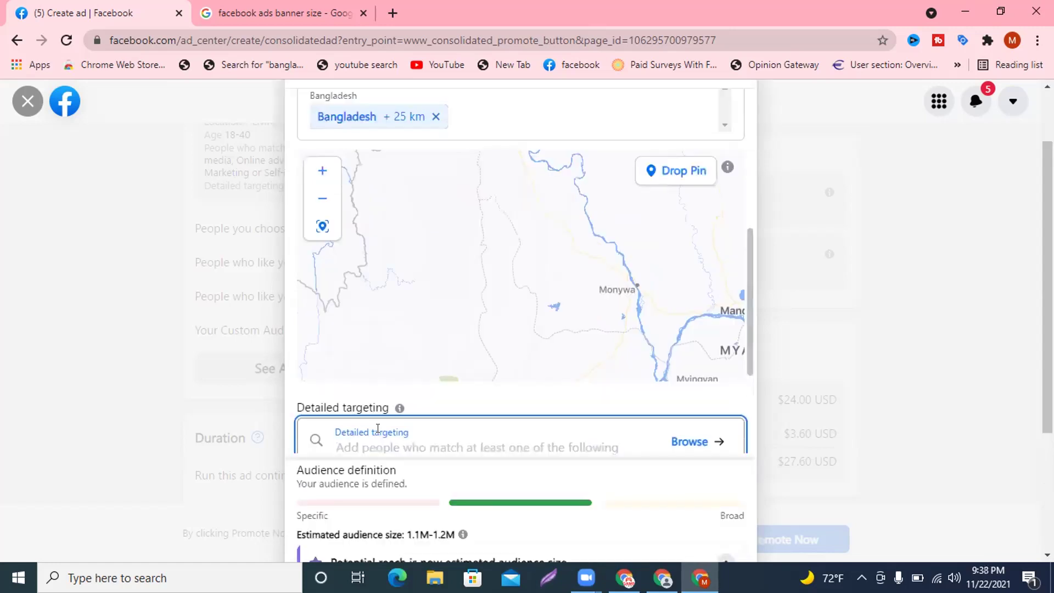
Step: Add the Digital marketing interest to the audience's detailed targeting
scroll(630, 353, down, 2)
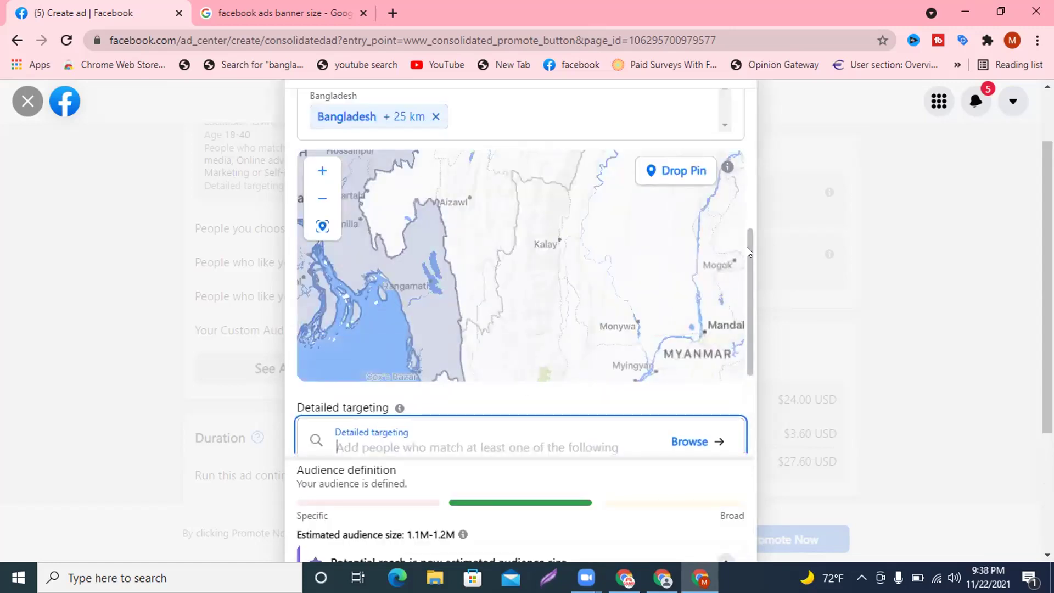
scroll(1016, 259, down, 3)
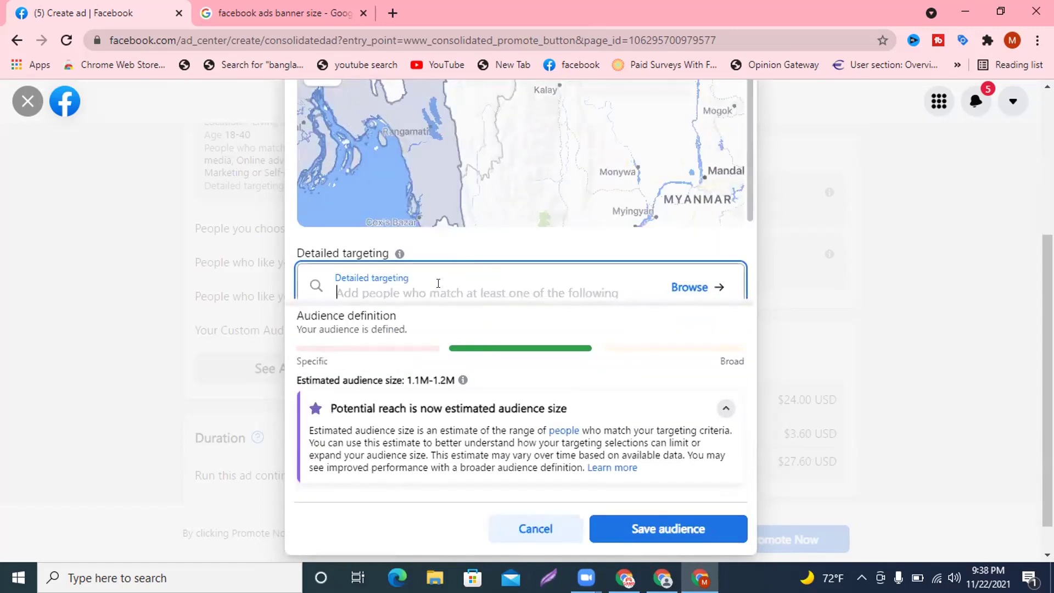
scroll(745, 187, up, 5)
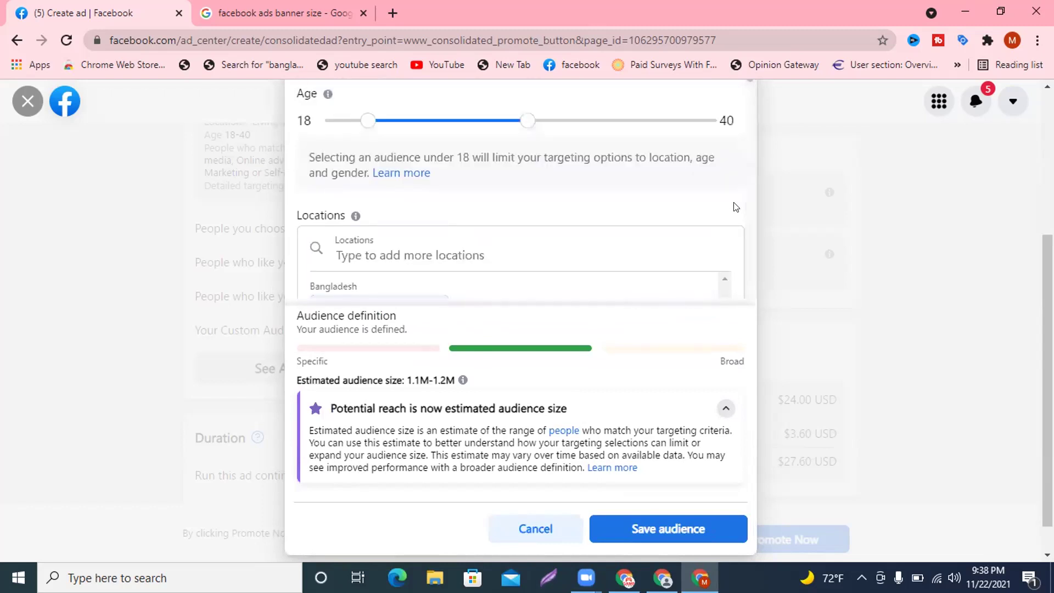
scroll(733, 207, down, 4)
scroll(733, 207, down, 3)
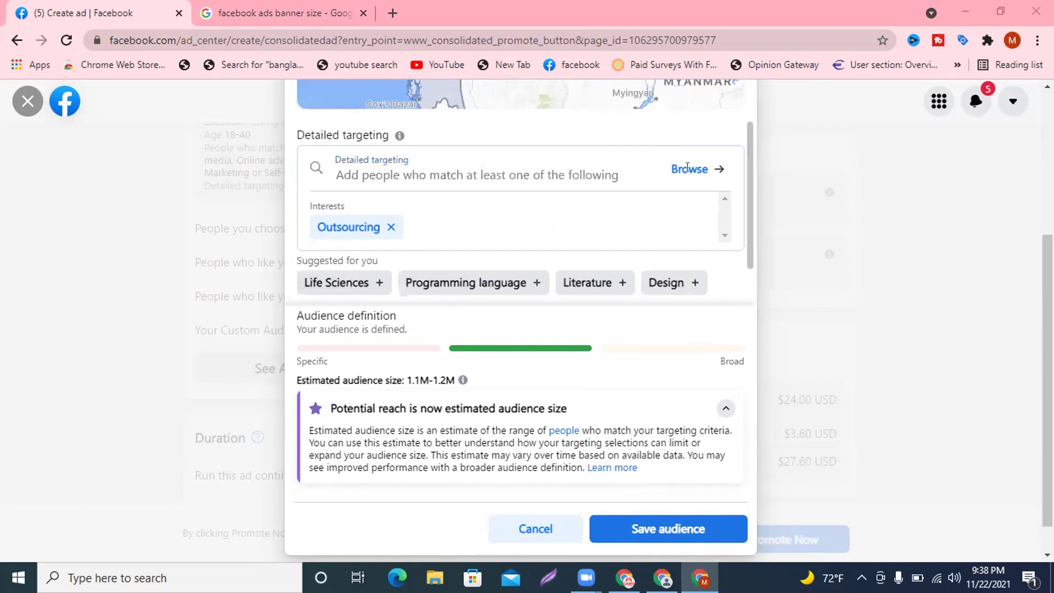
click(341, 176)
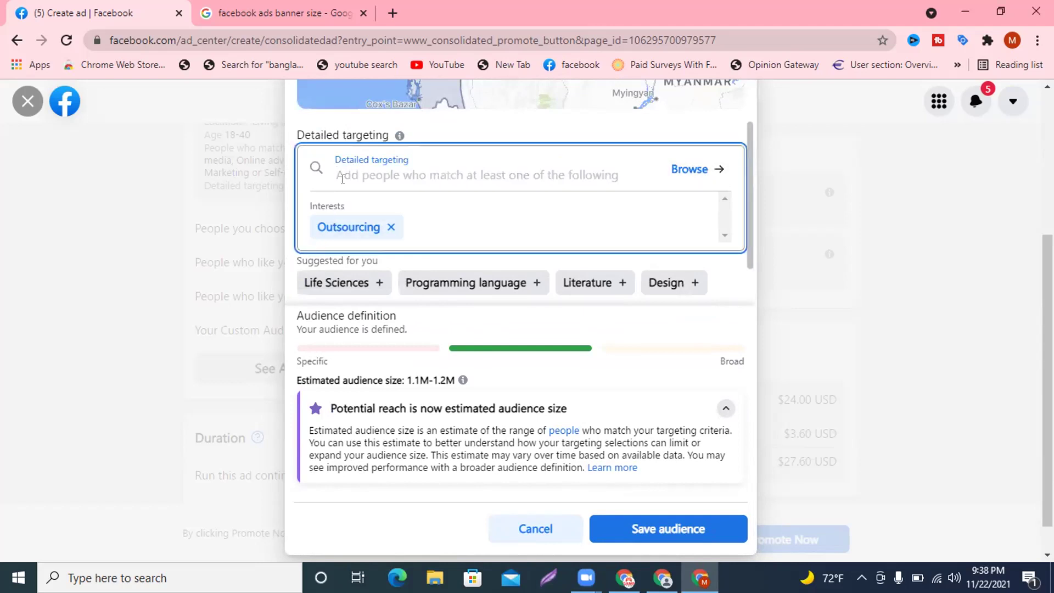
text(digital)
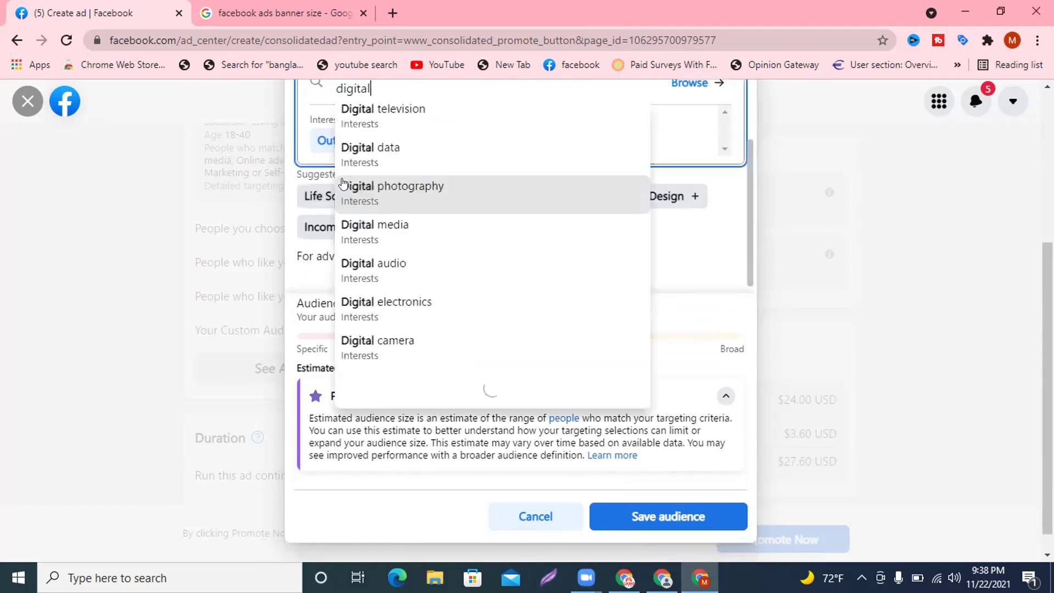
text( marketing)
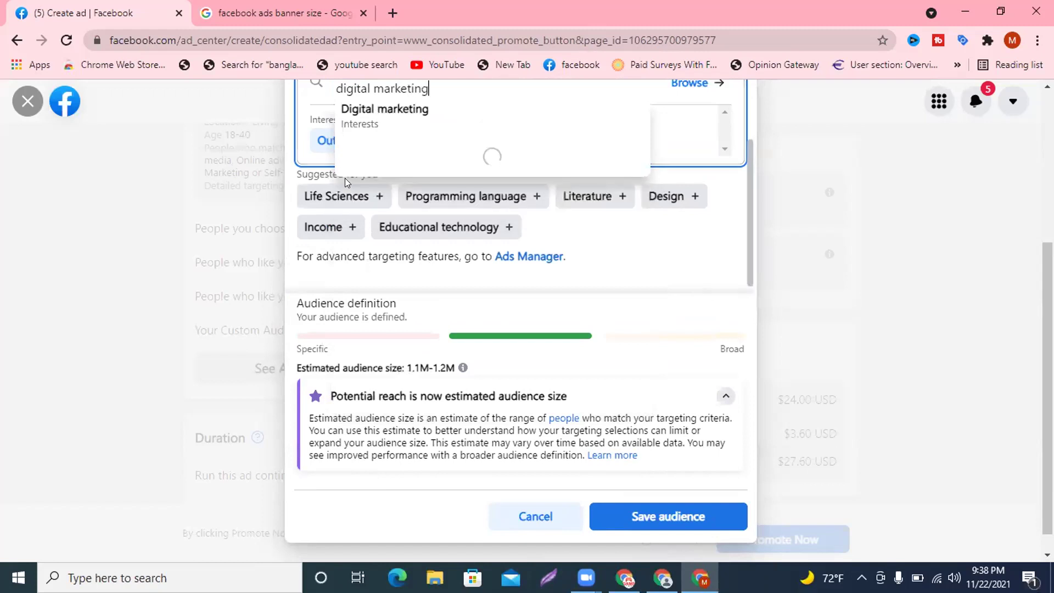
click(380, 109)
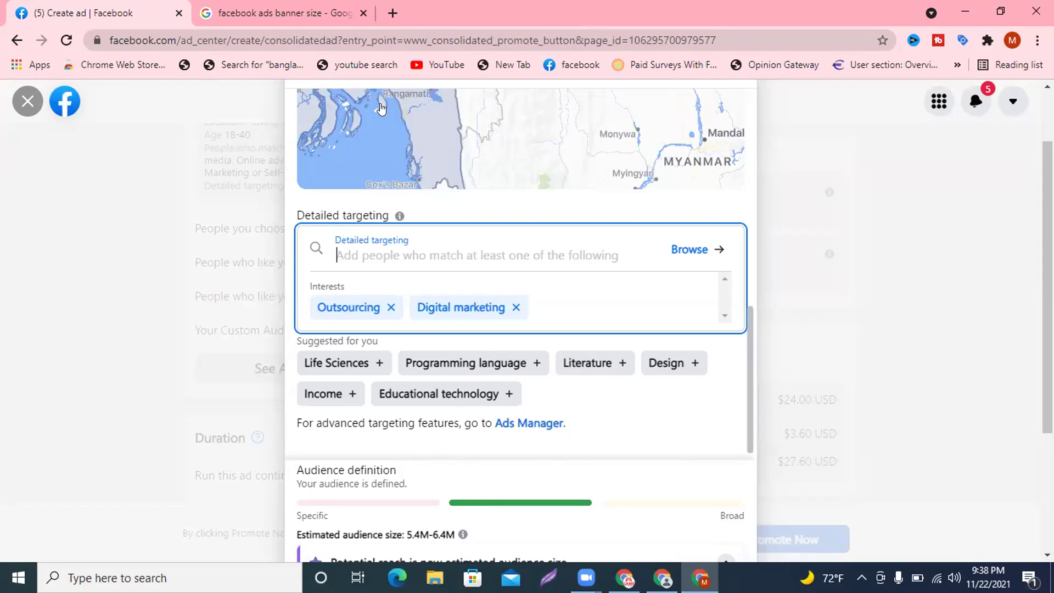
Step: Search the detailed targeting for "online inves" and add the Investing online interest to the audience
text(i)
key(BackSpace)
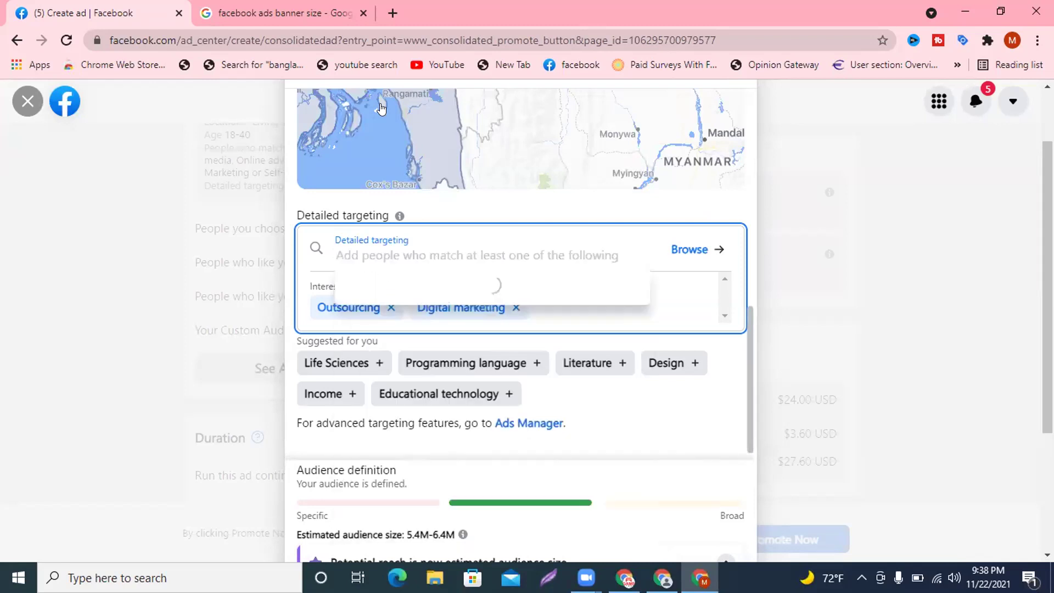
text(online )
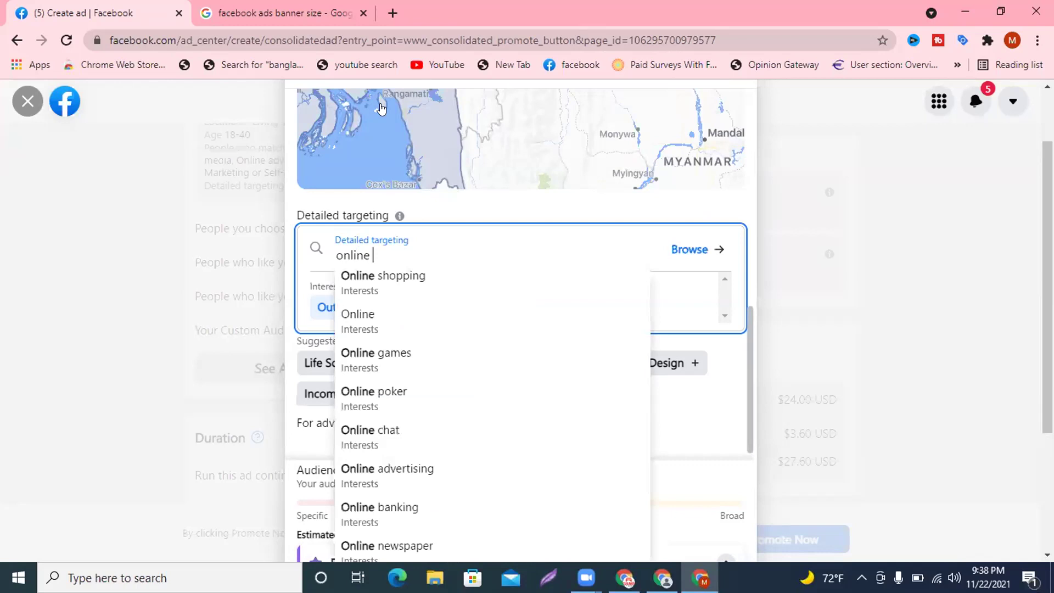
text(inves)
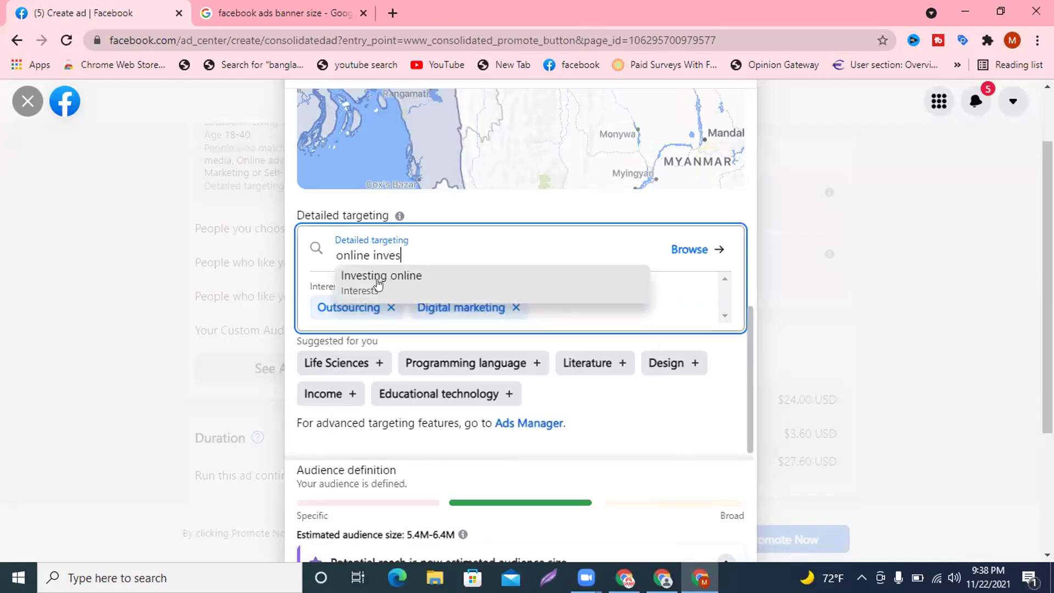
click(366, 283)
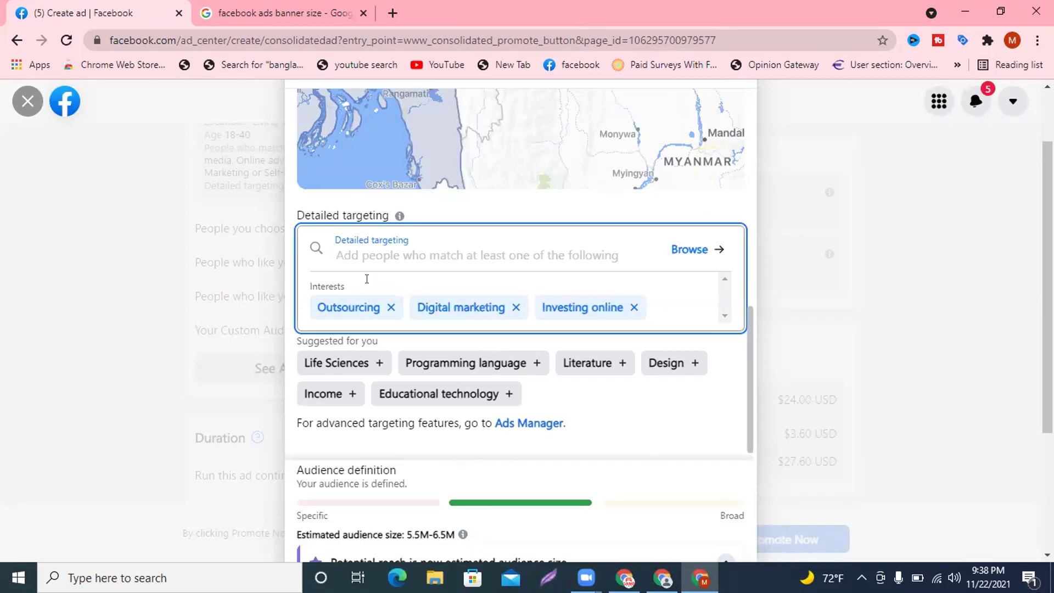
Step: Search the detailed targeting for "freelancing" and add the Self-employment interest to the audience
text(free)
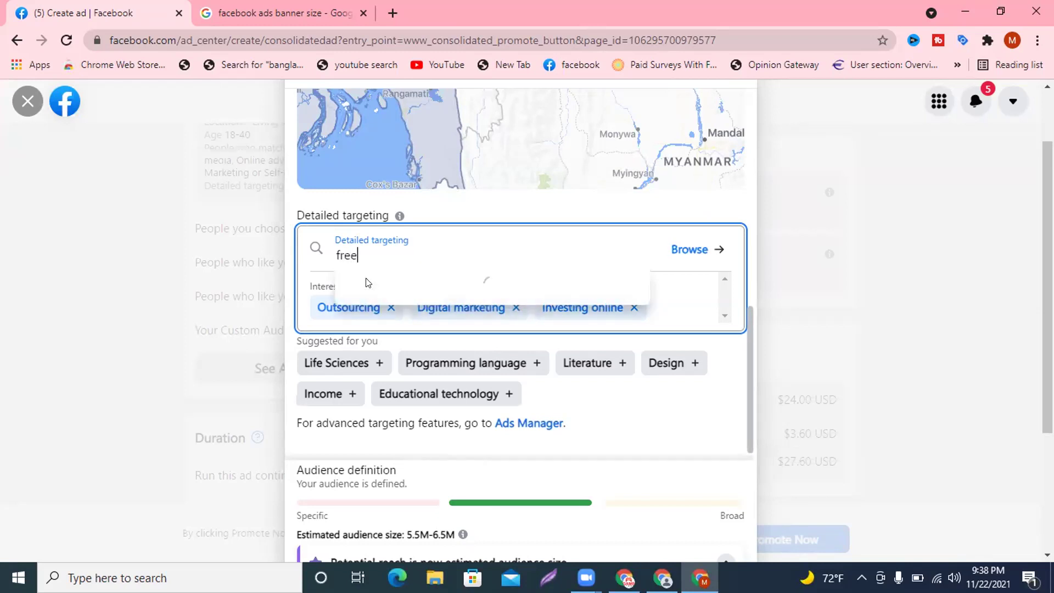
text(lancing)
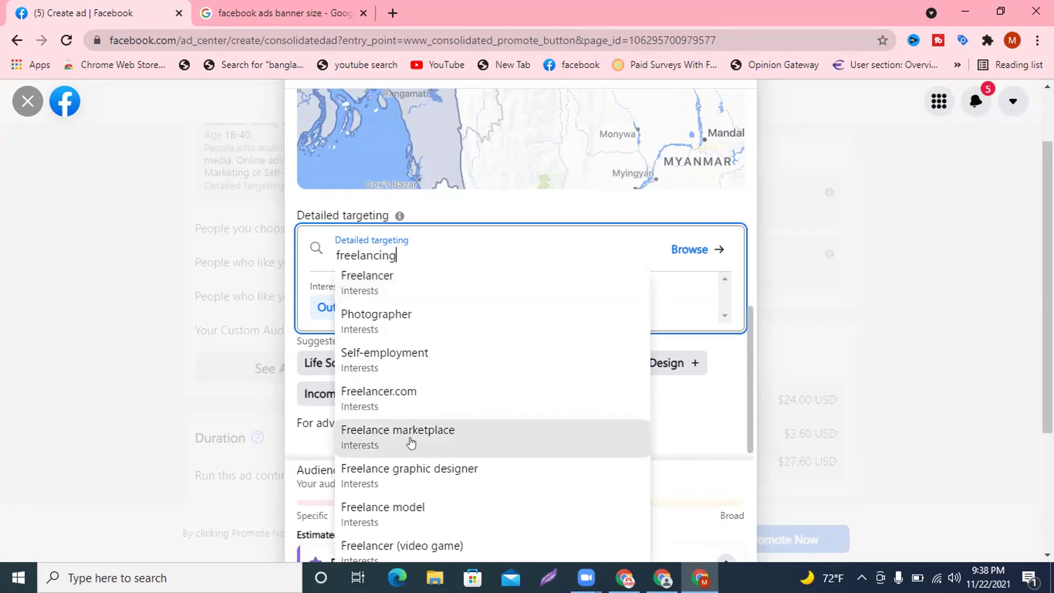
click(384, 364)
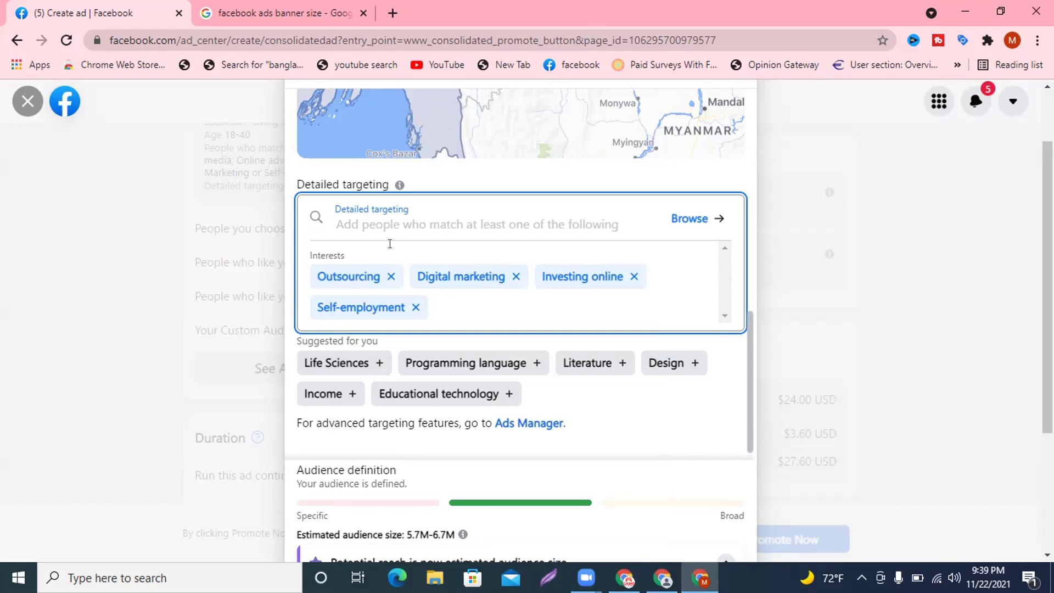
Step: Search the detailed targeting for "online course" and "outsourcing course", and clear the search without adding an interest
text(online )
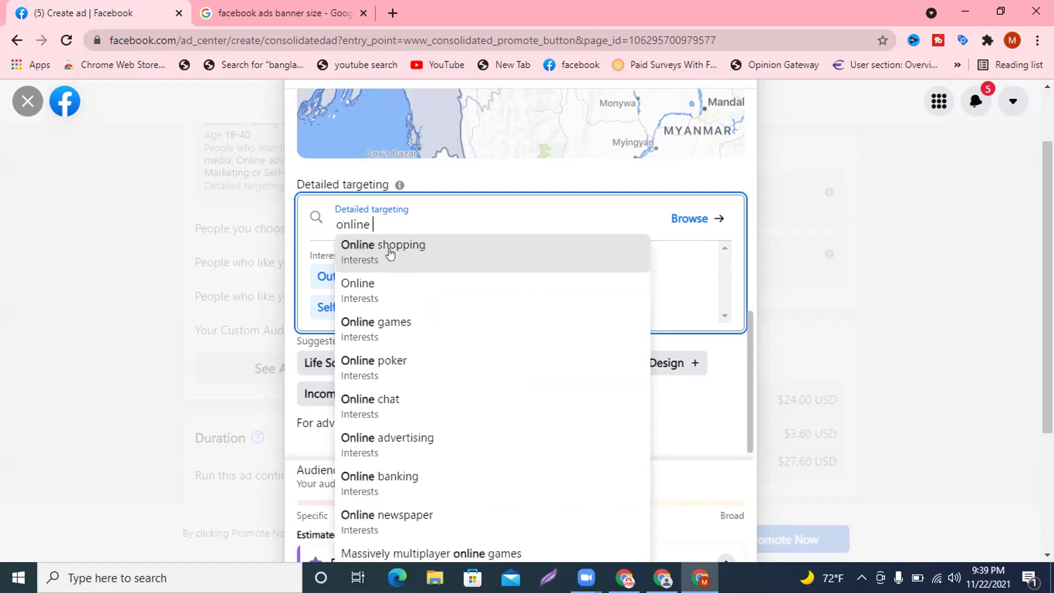
text(course)
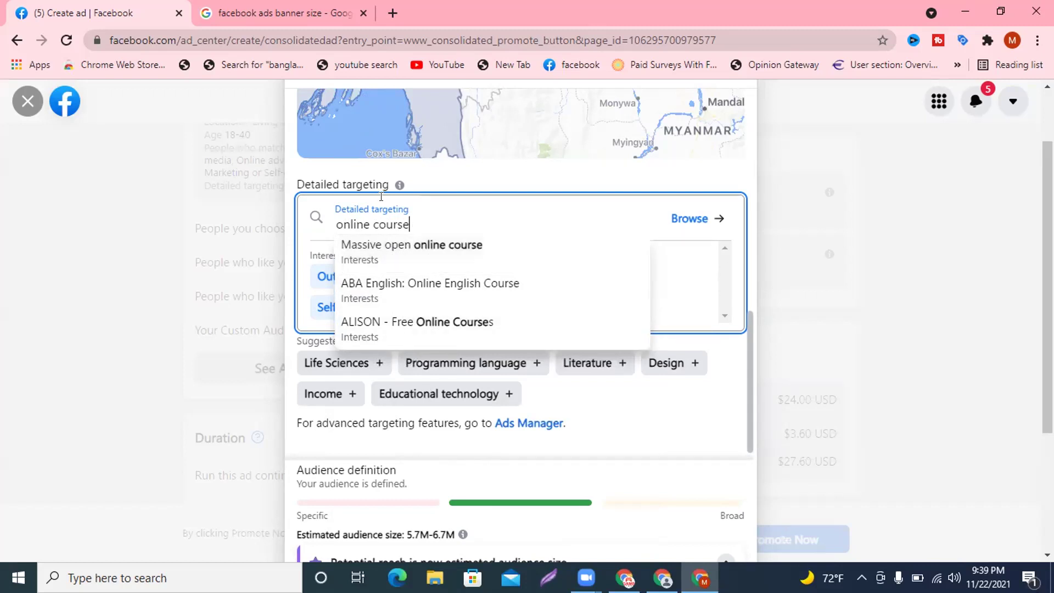
drag(411, 224, 337, 225)
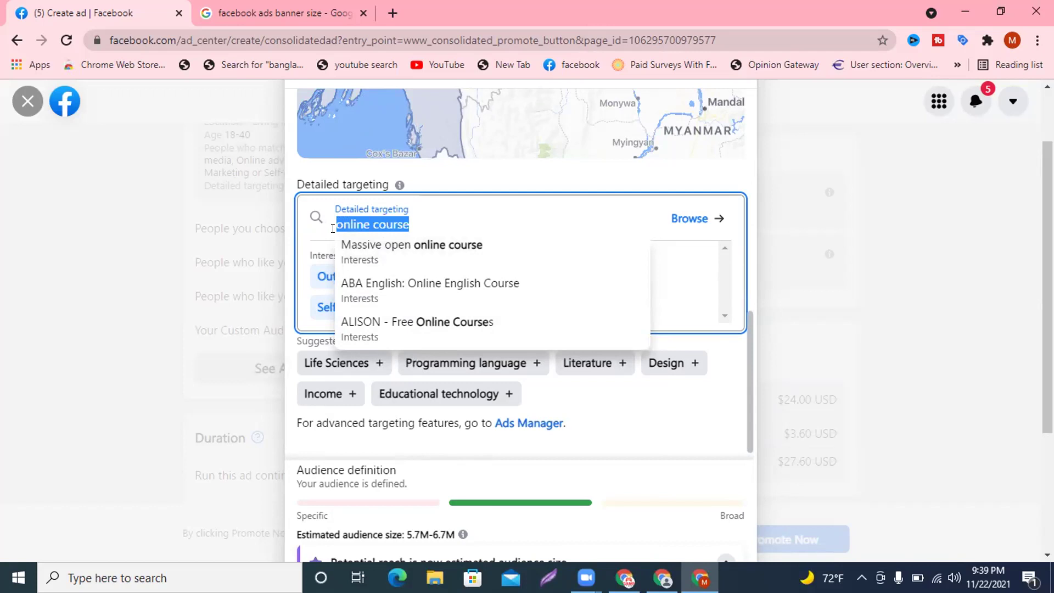
text(outs)
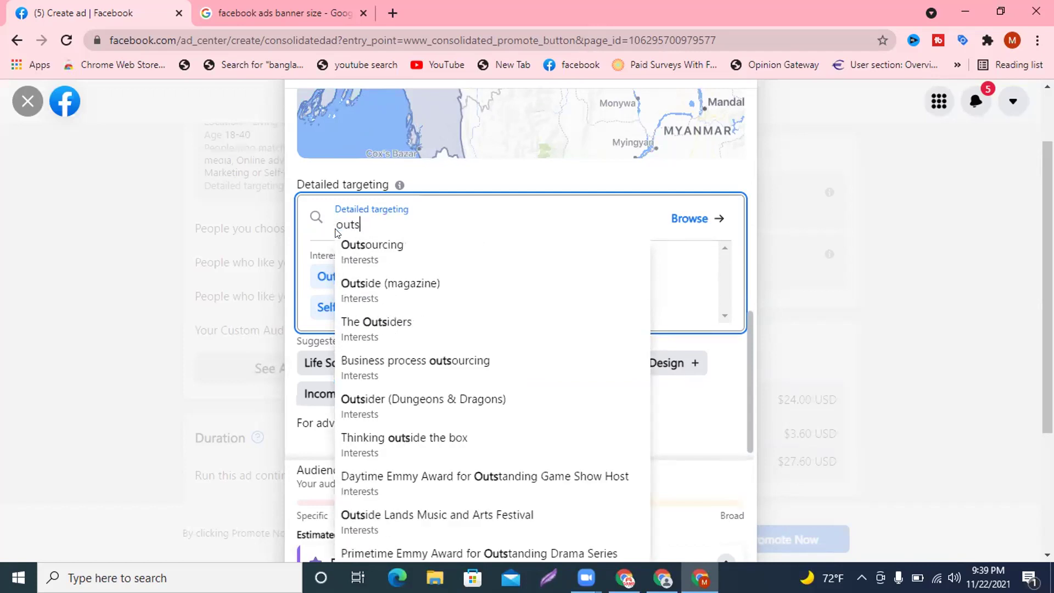
text(ourcing )
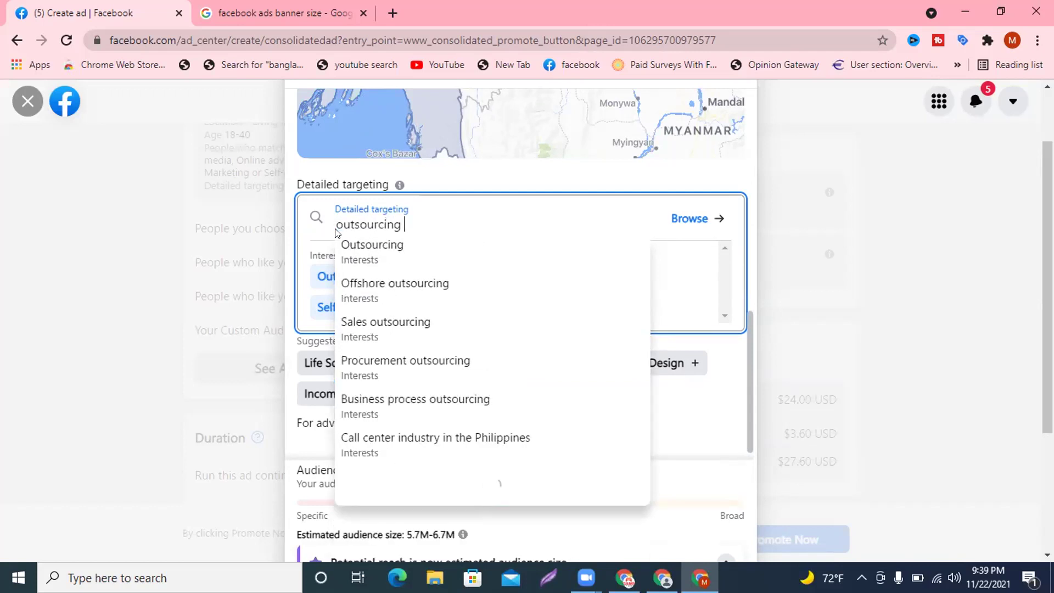
text(course)
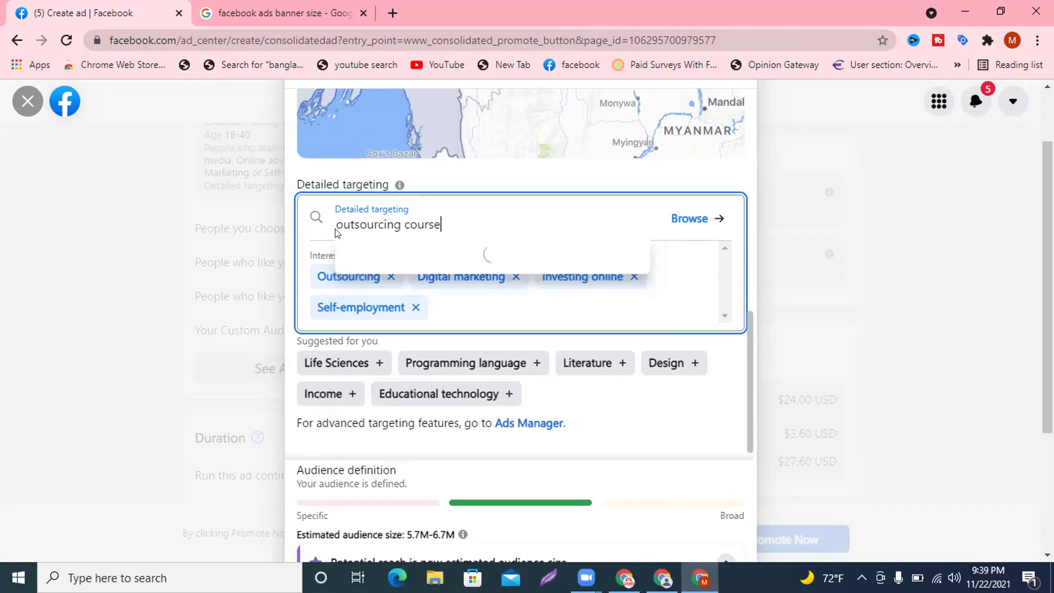
drag(454, 216, 329, 217)
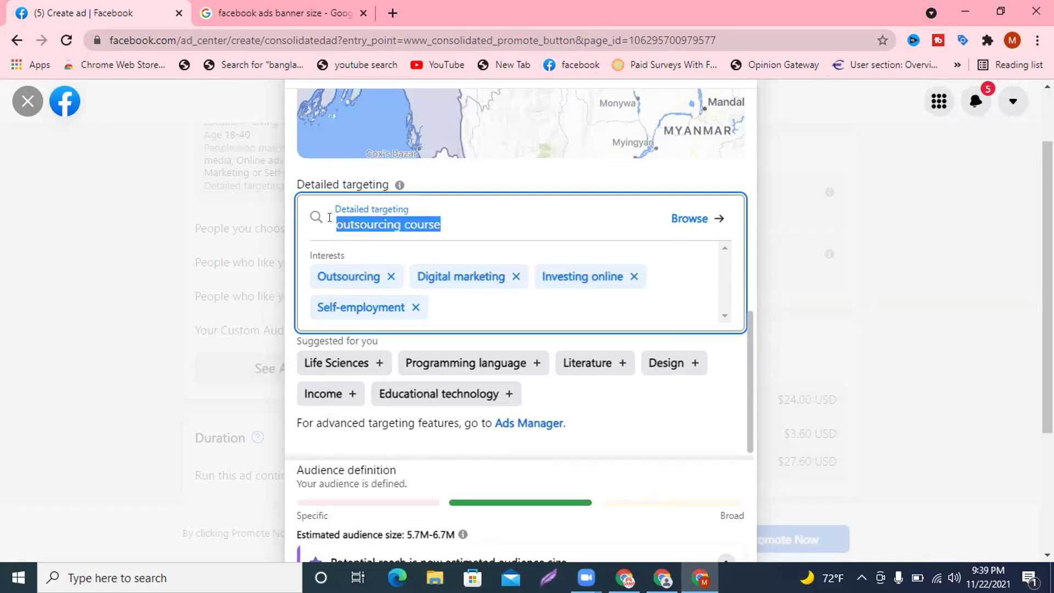
key(BackSpace)
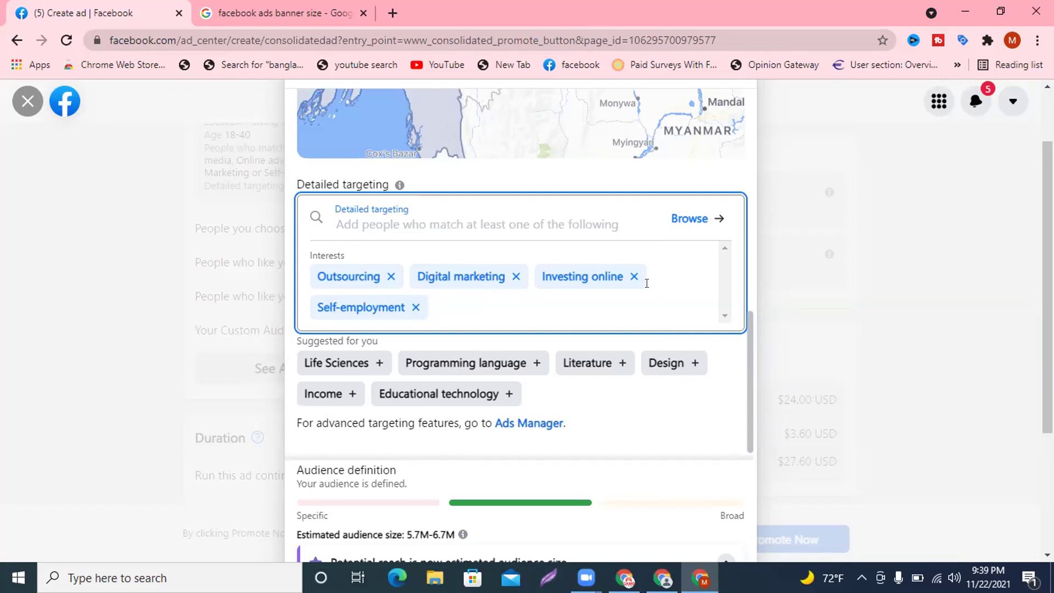
Step: Add the suggested Income interest to the audience's detailed targeting
click(475, 454)
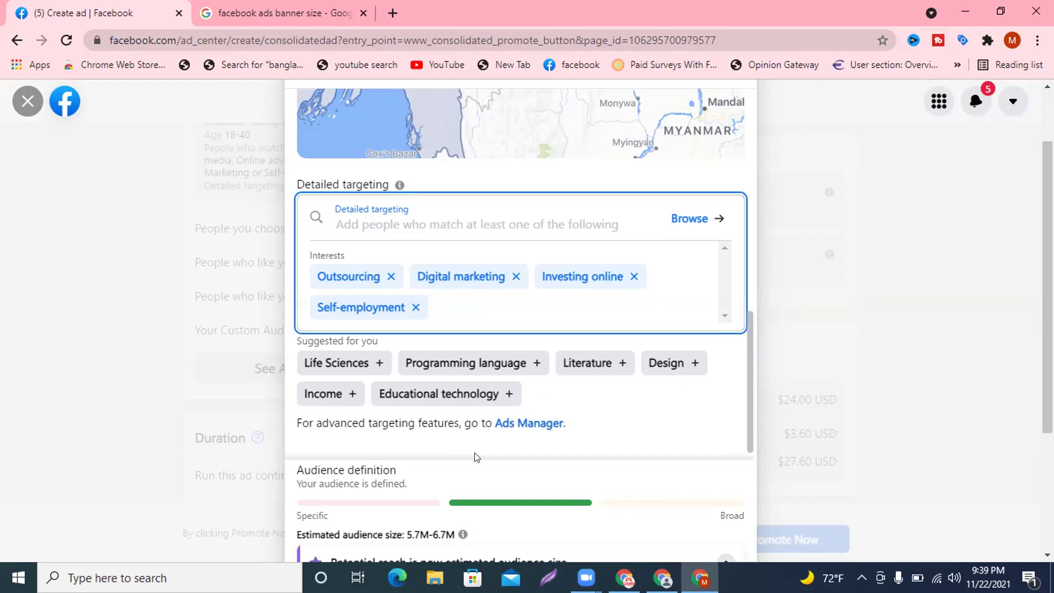
click(352, 393)
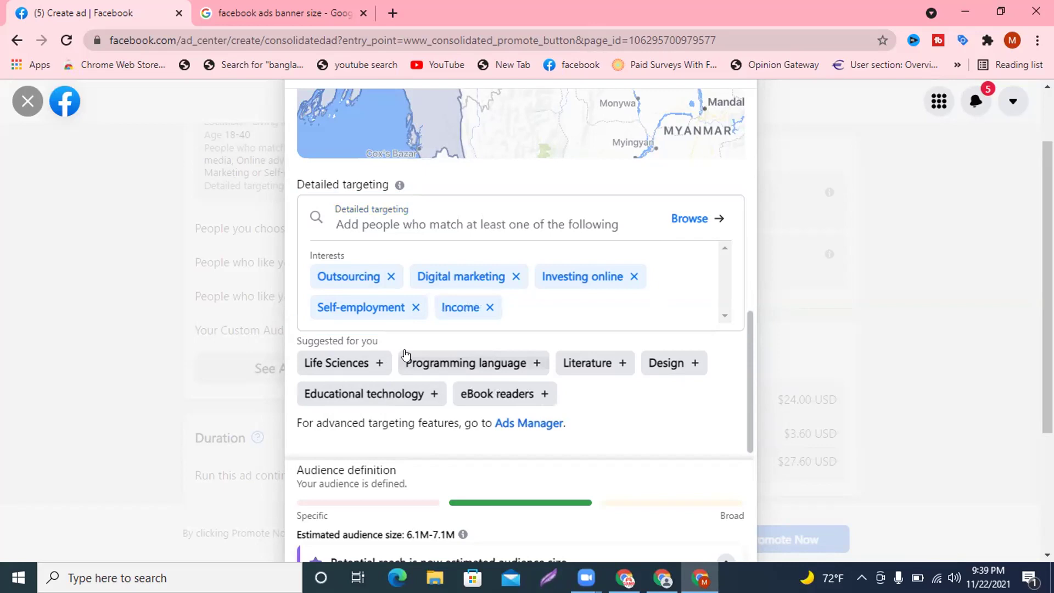
Step: Browse the detailed targeting demographics and examine the Education options and the Income options under Financial
click(690, 220)
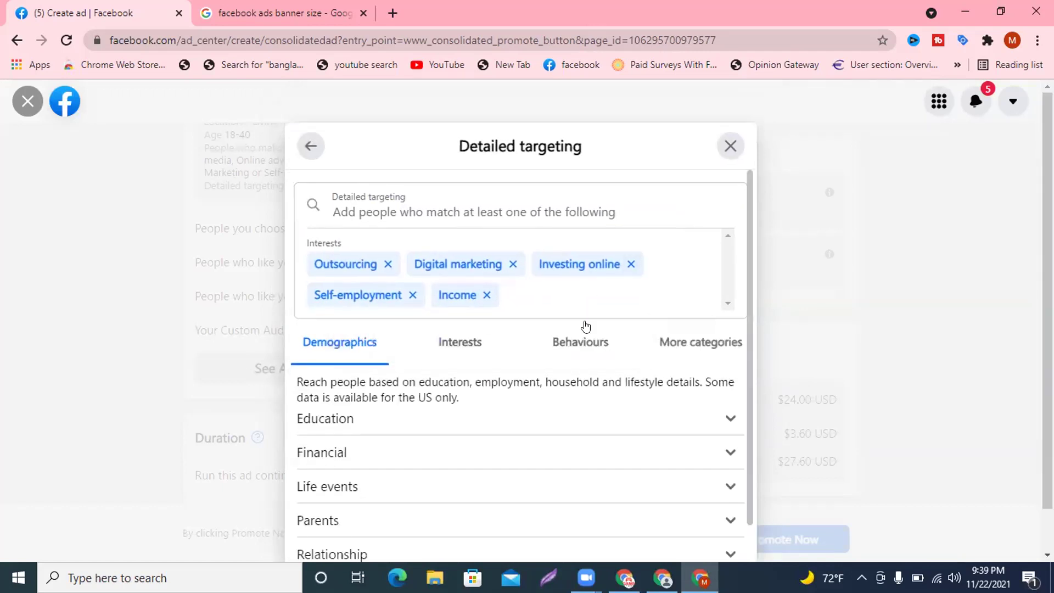
scroll(585, 326, down, 1)
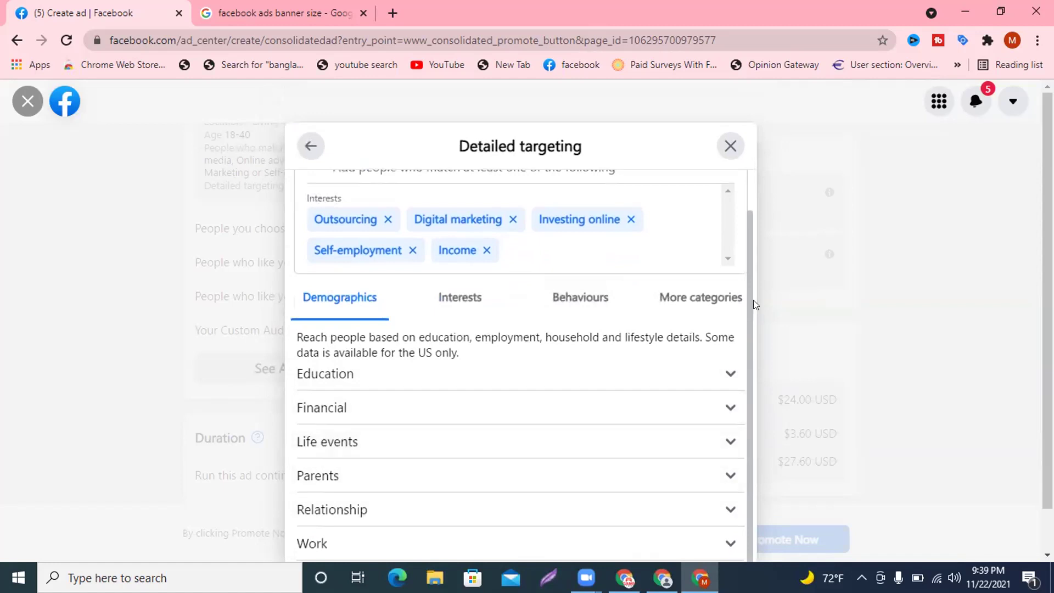
scroll(1025, 247, down, 1)
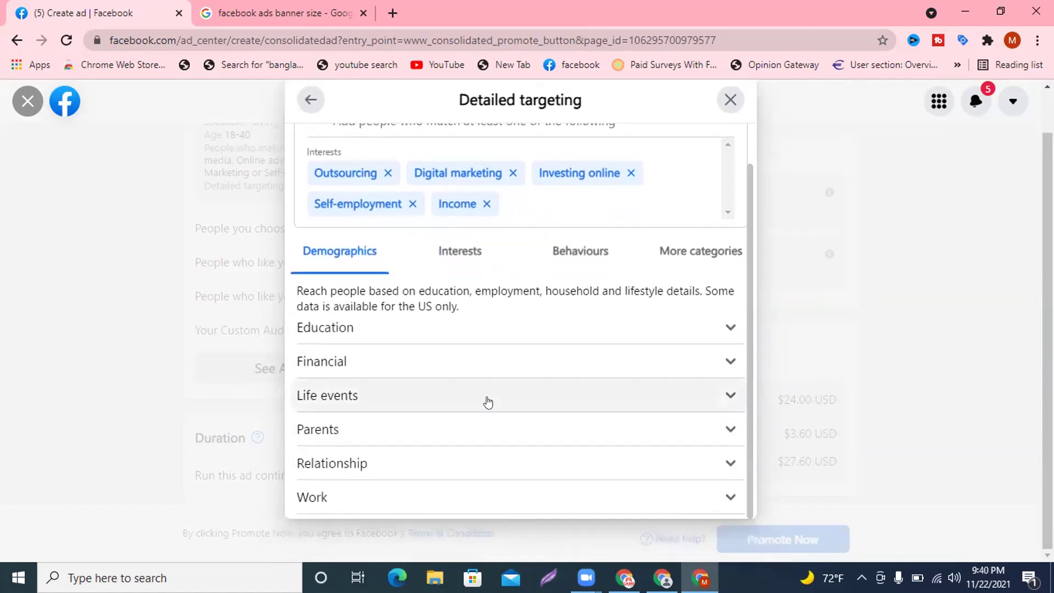
click(387, 328)
scroll(536, 320, down, 3)
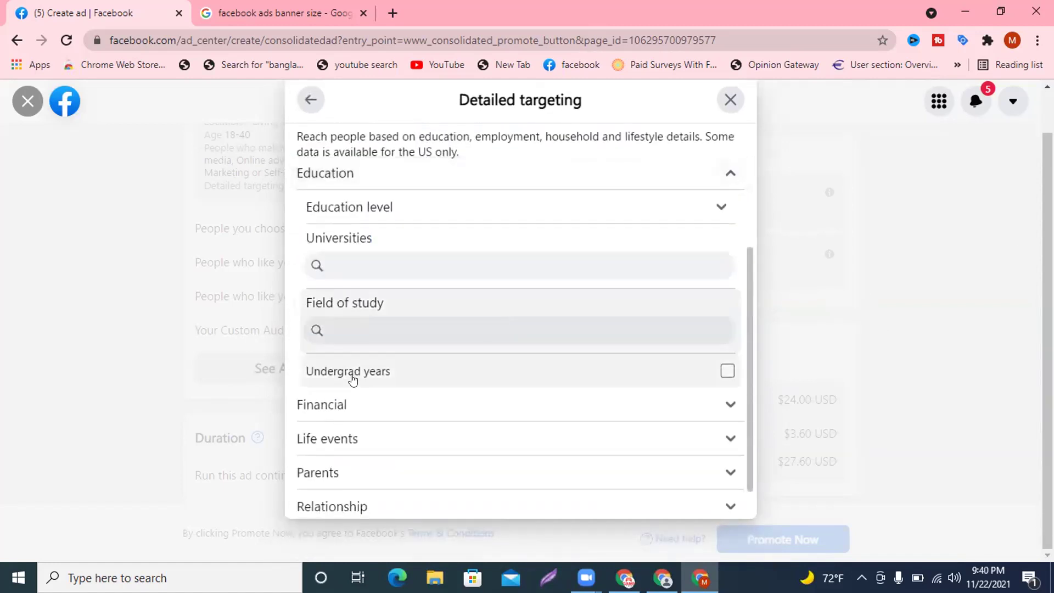
click(329, 405)
scroll(413, 393, down, 2)
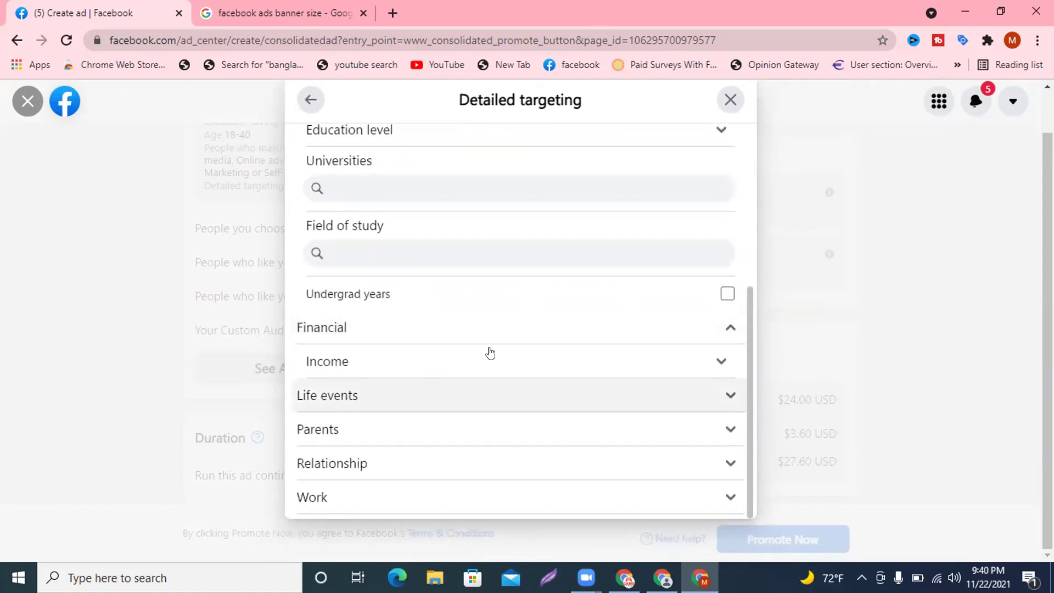
click(378, 364)
scroll(439, 372, down, 3)
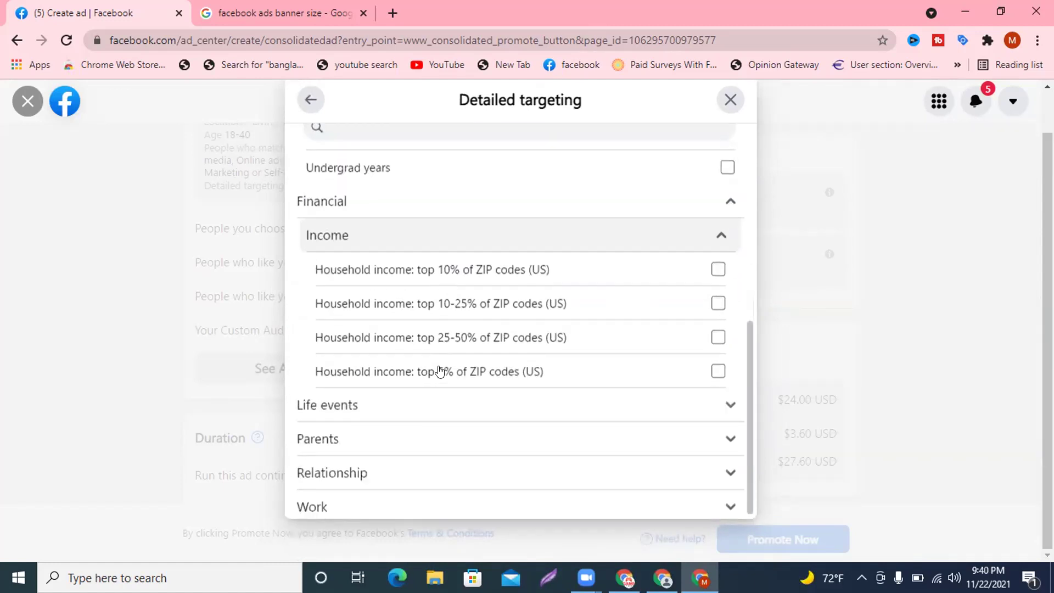
Step: Examine the Work demographics, including the full list of Industries and the Employers and Job titles options
click(348, 499)
scroll(478, 419, down, 3)
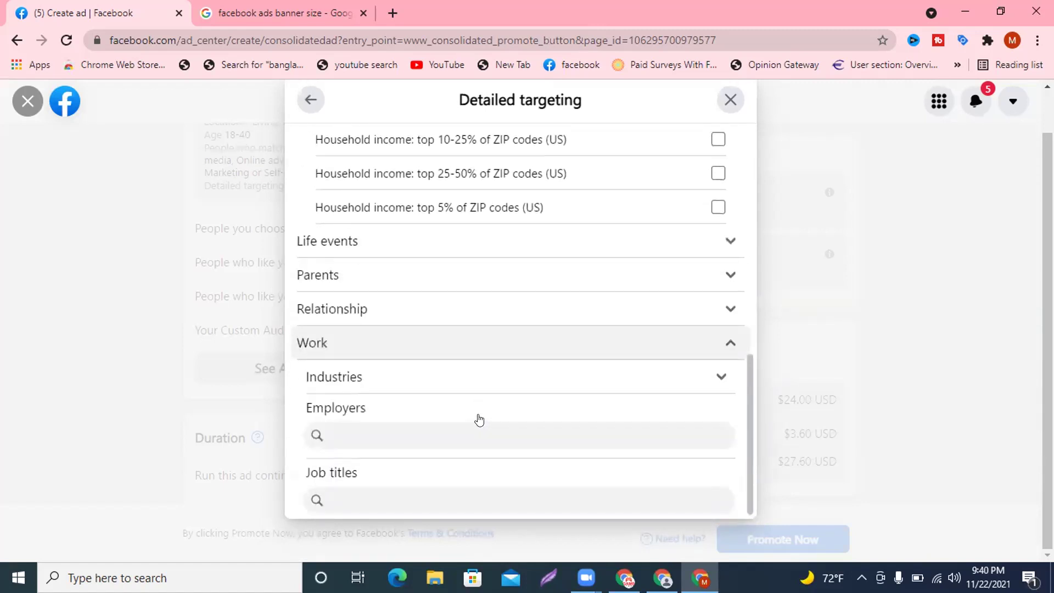
click(392, 380)
scroll(394, 380, down, 3)
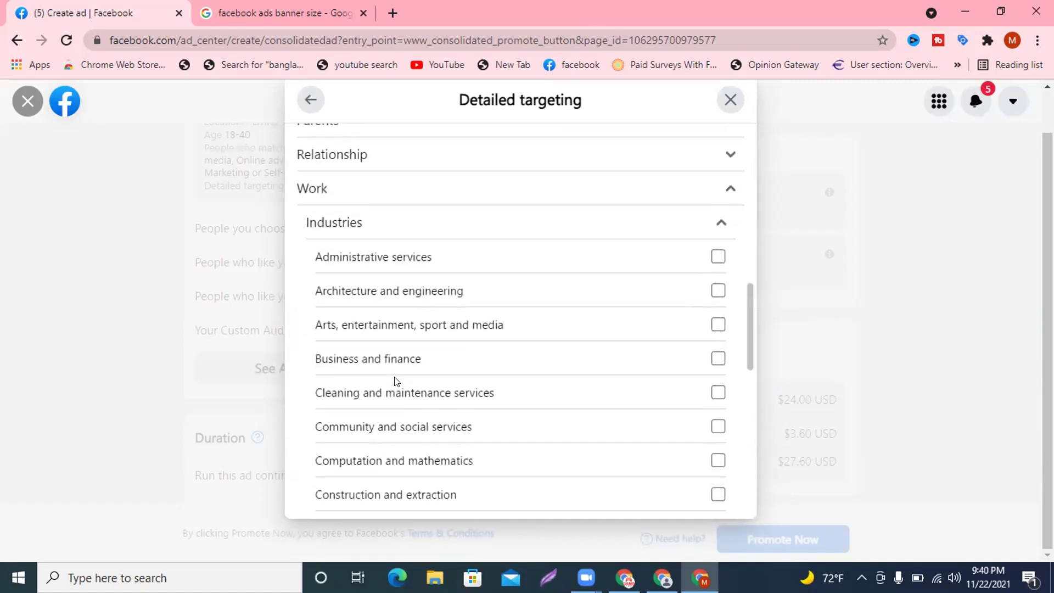
scroll(389, 358, down, 3)
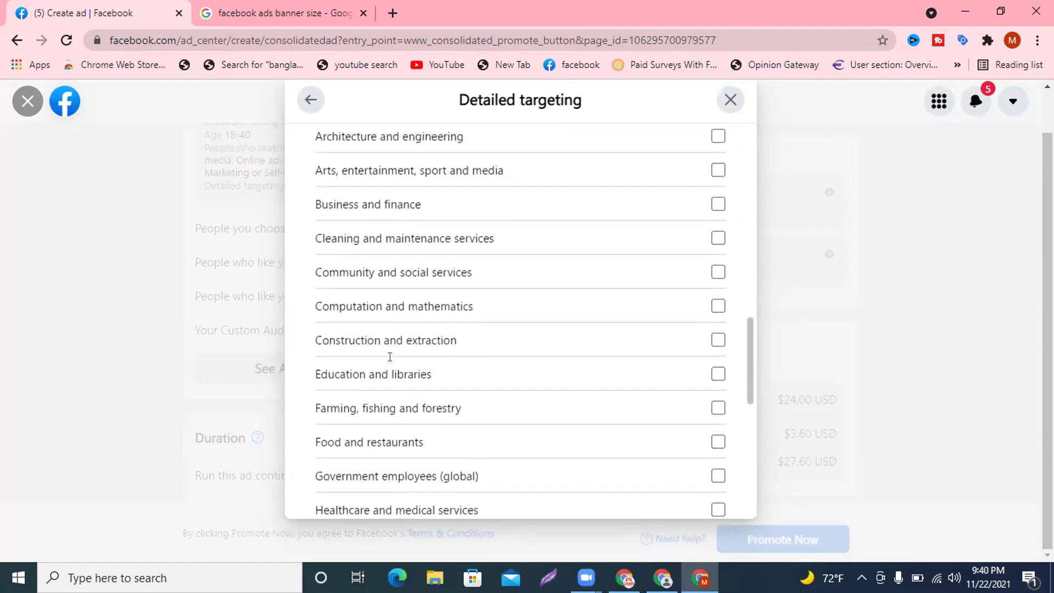
scroll(390, 378, down, 2)
scroll(390, 379, down, 1)
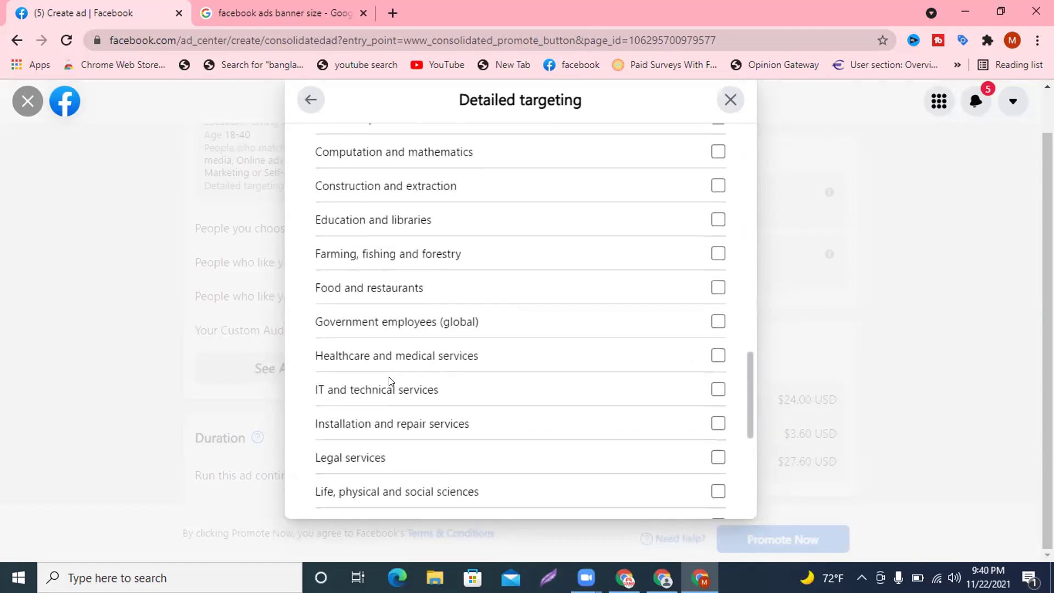
scroll(388, 383, down, 2)
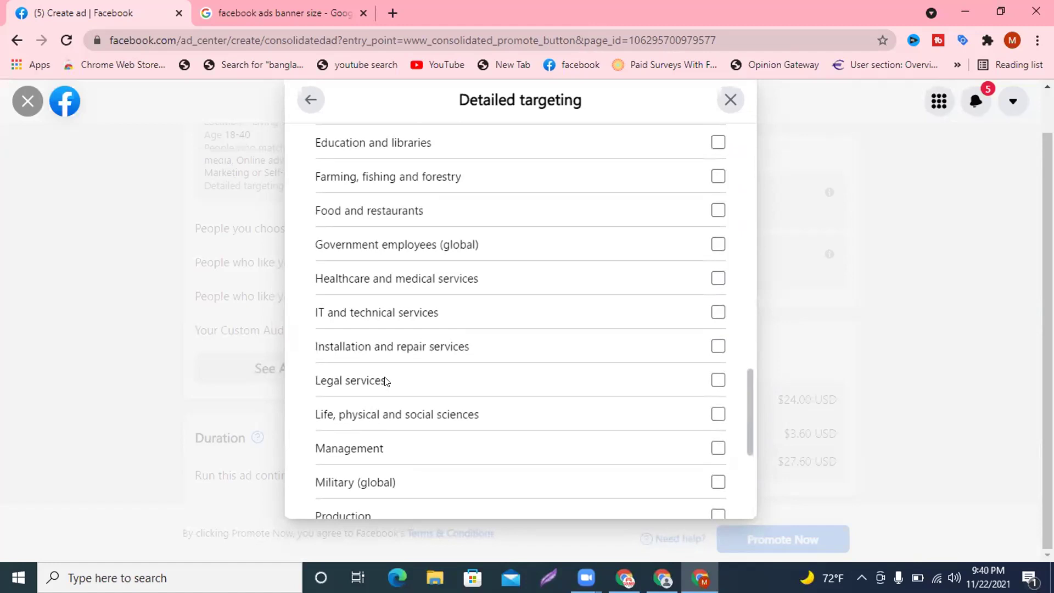
scroll(387, 380, down, 3)
scroll(386, 383, down, 2)
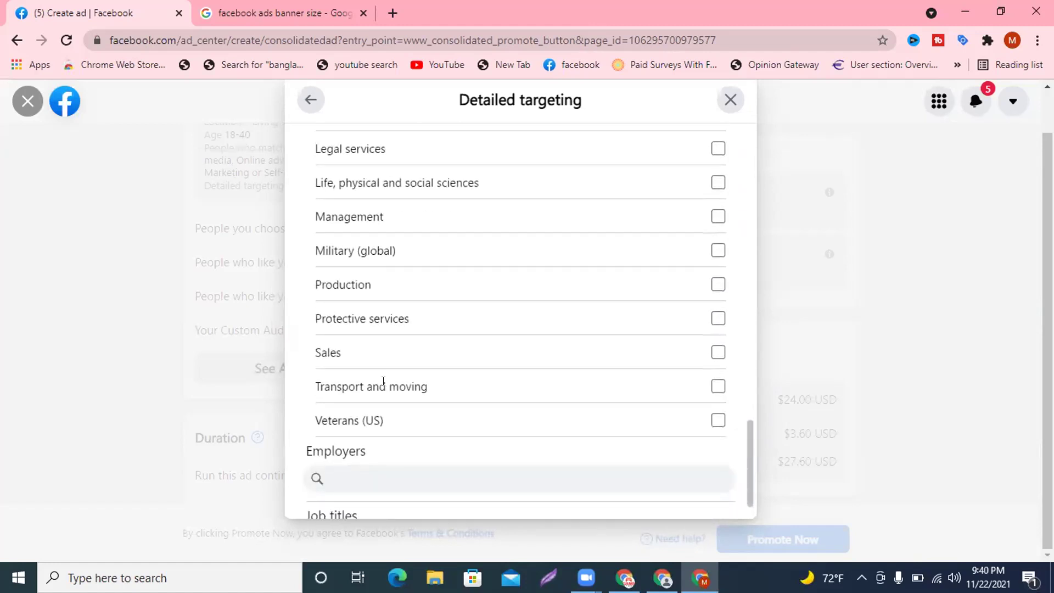
scroll(390, 379, down, 1)
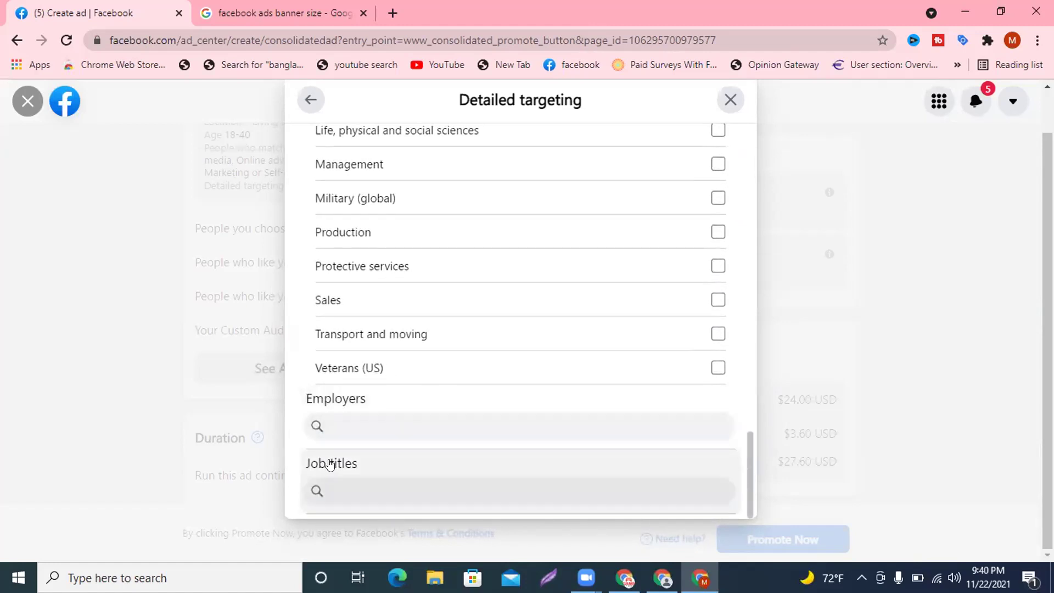
Step: Examine the interest categories in the detailed targeting, including the subcategories under Entertainment
scroll(452, 389, up, 10)
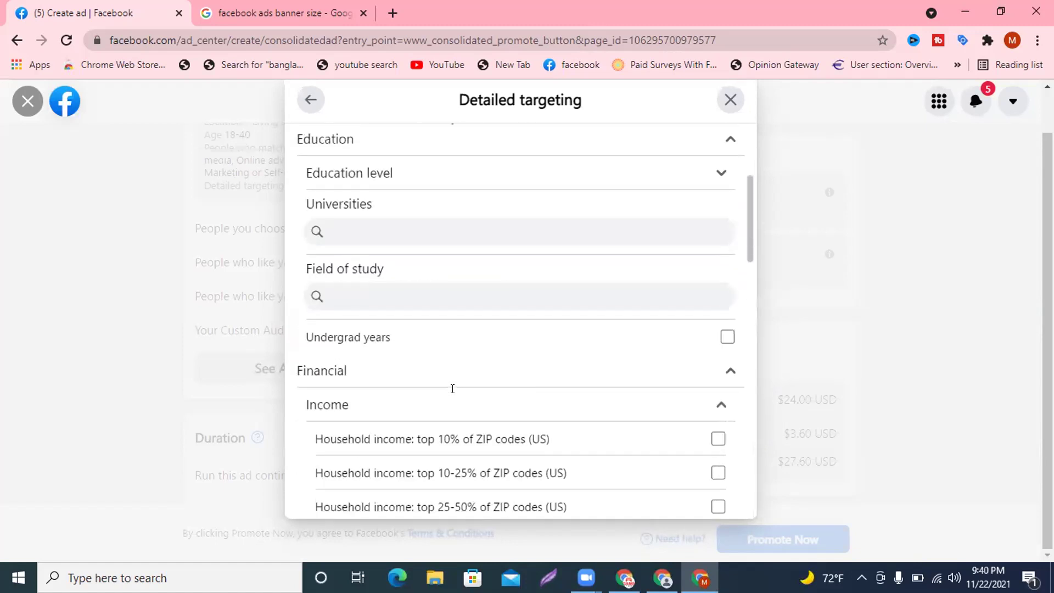
scroll(453, 388, down, 3)
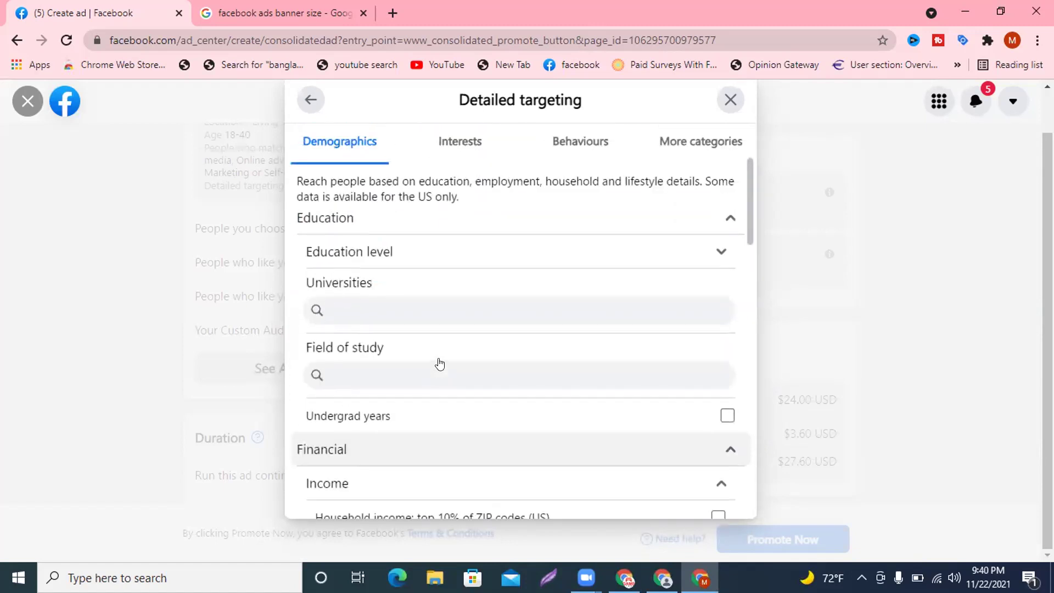
click(460, 142)
scroll(602, 308, down, 3)
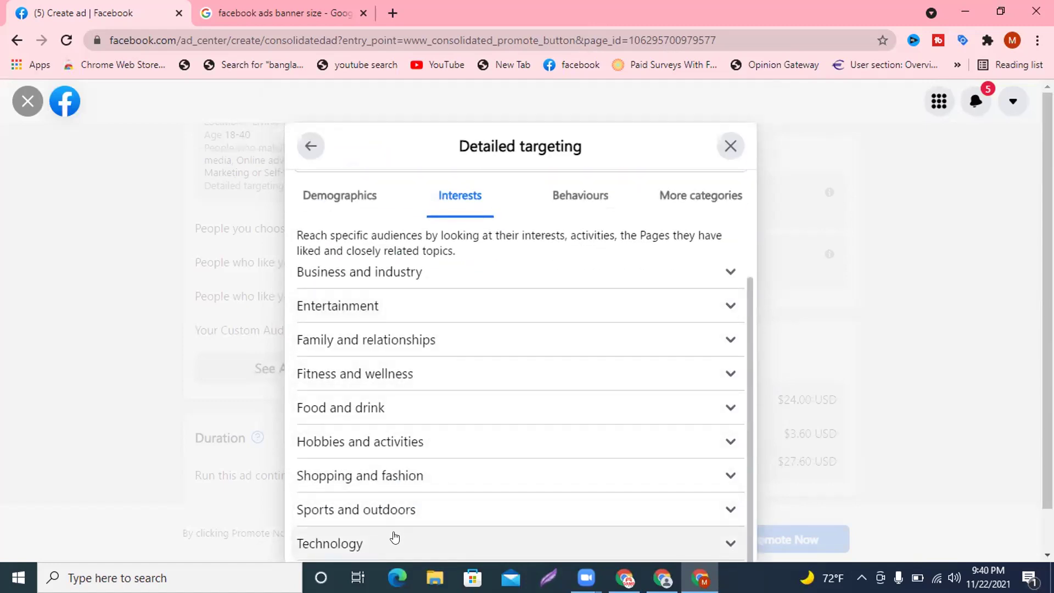
click(412, 303)
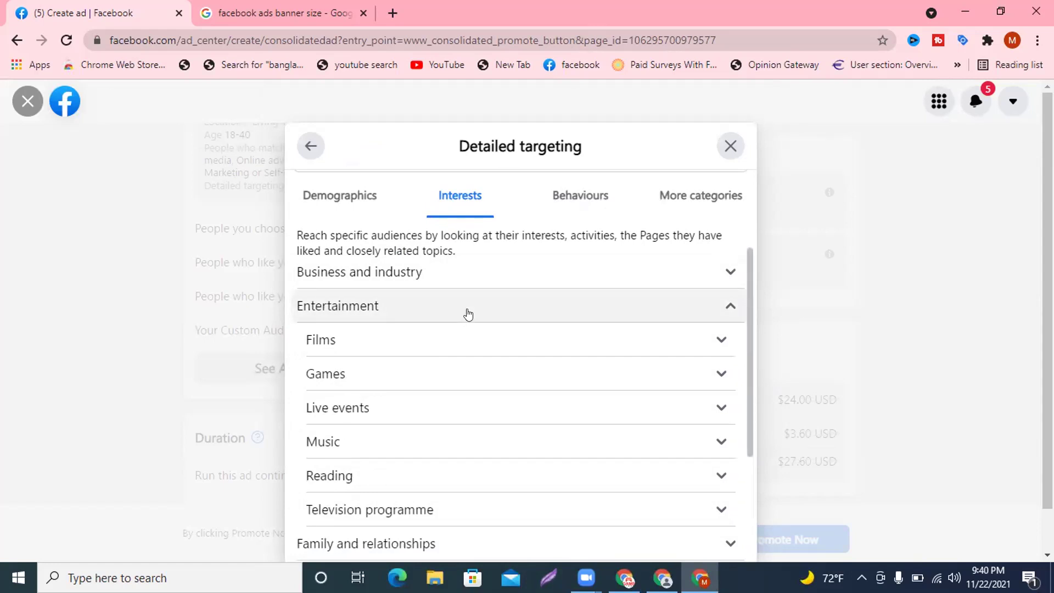
Step: Examine the Behaviours categories in the detailed targeting, including the full list of Digital activities options
click(575, 196)
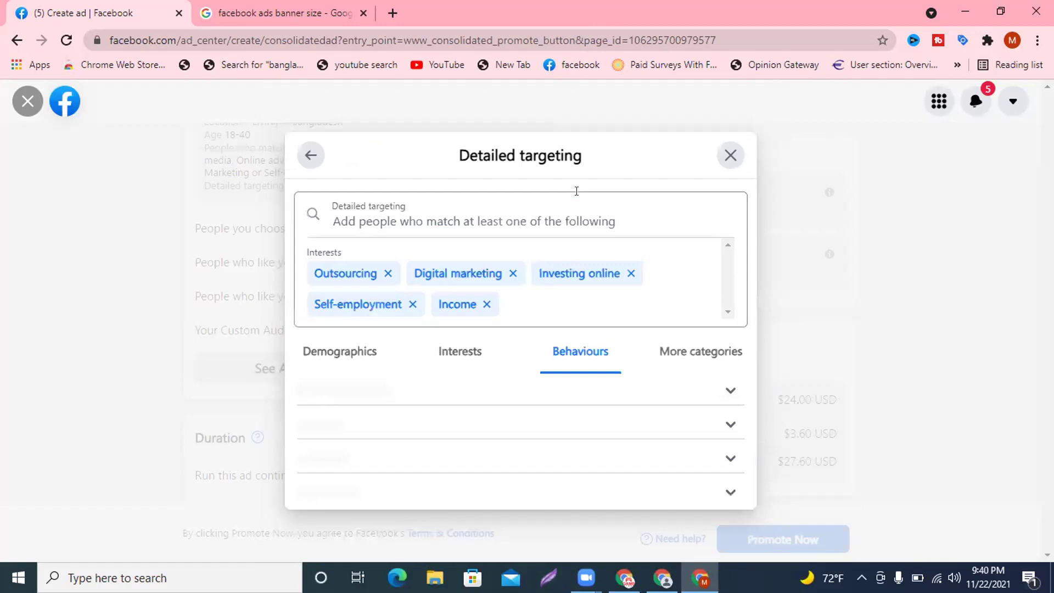
scroll(576, 329, down, 1)
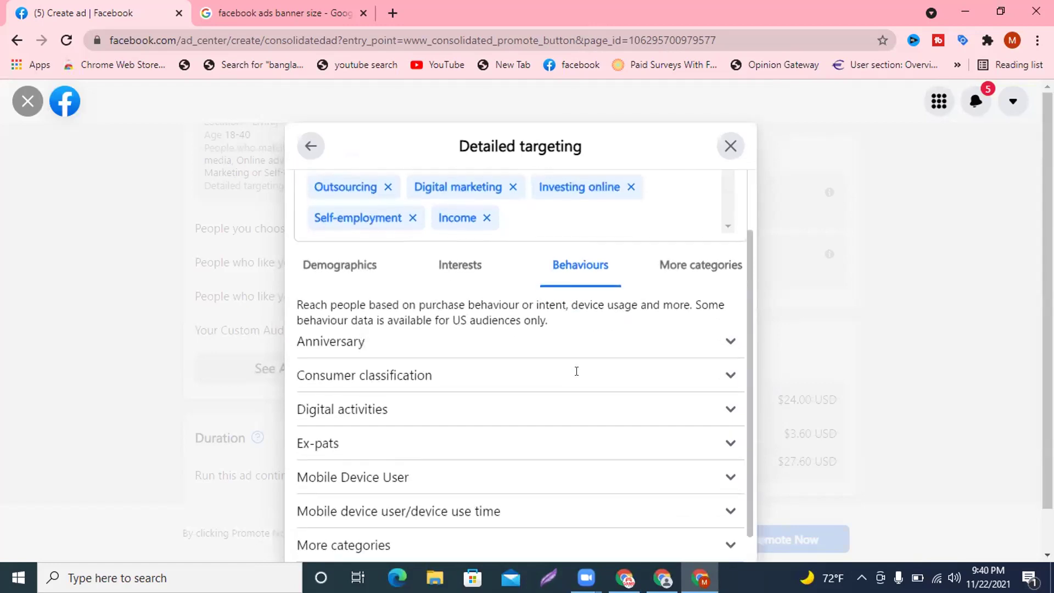
click(369, 409)
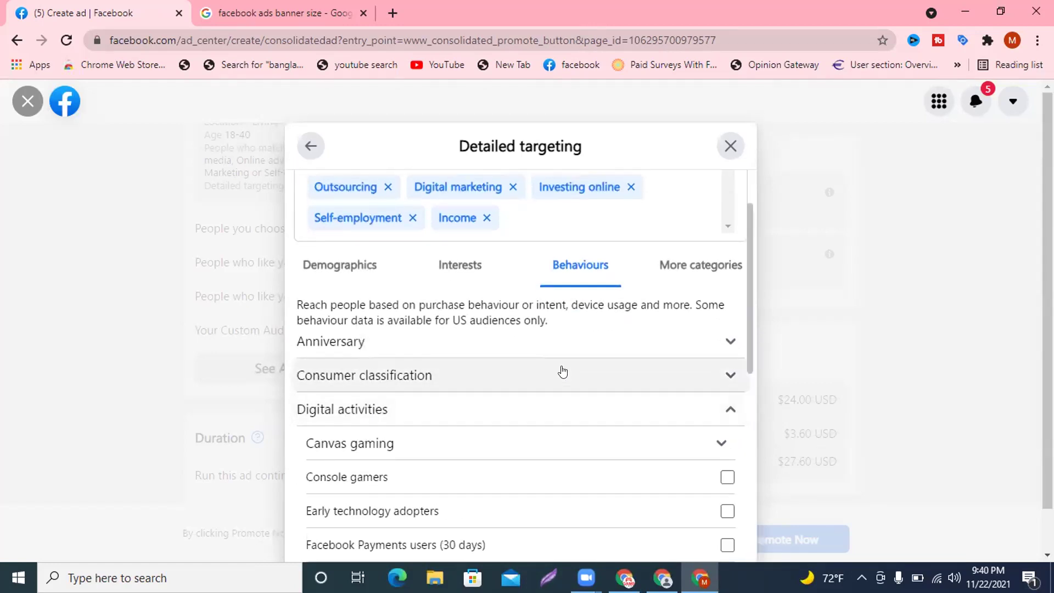
scroll(562, 369, down, 2)
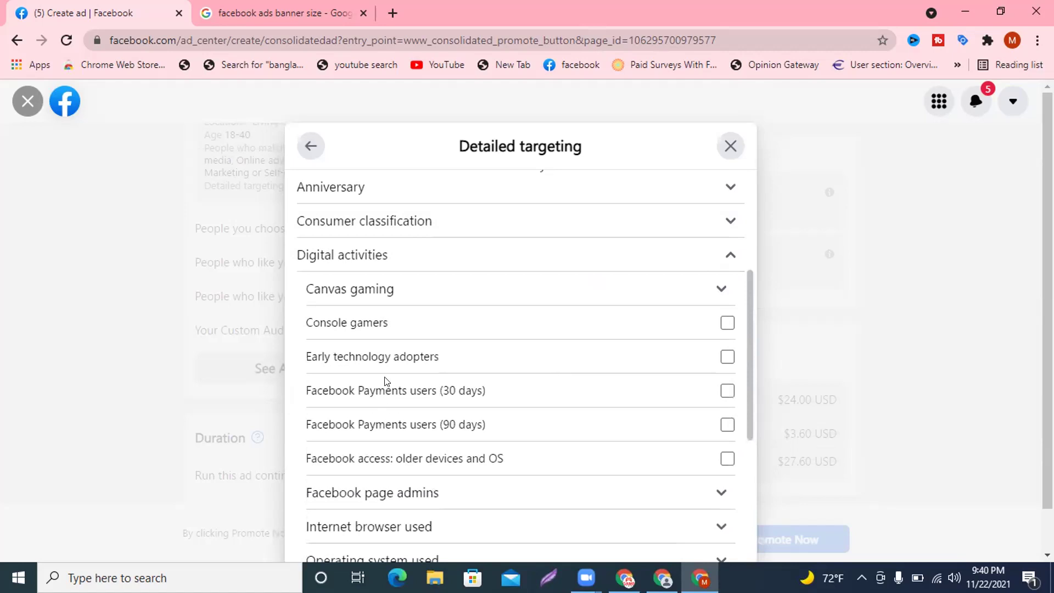
scroll(417, 388, down, 4)
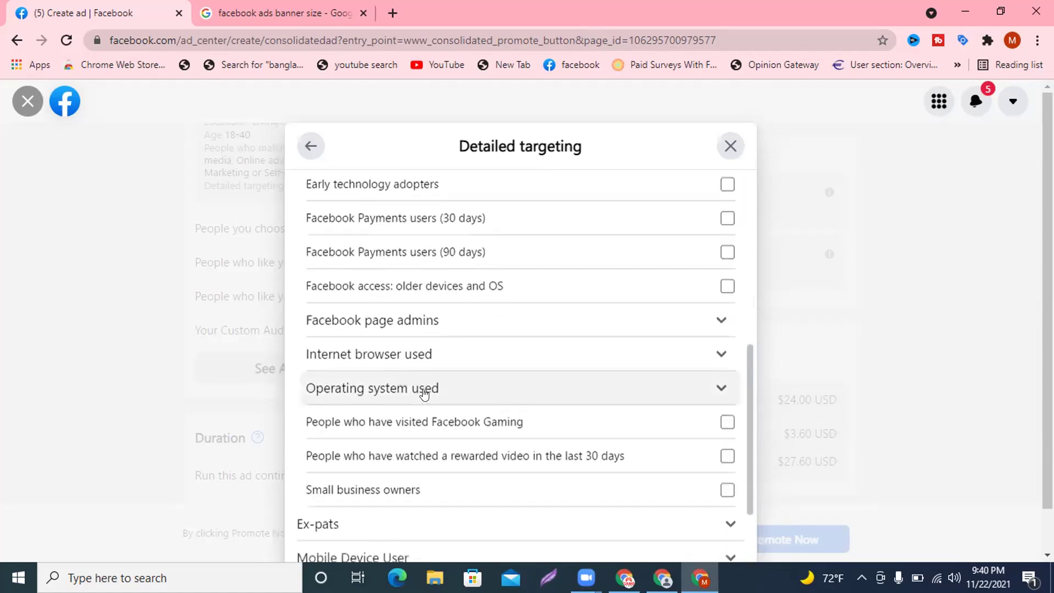
scroll(560, 242, up, 7)
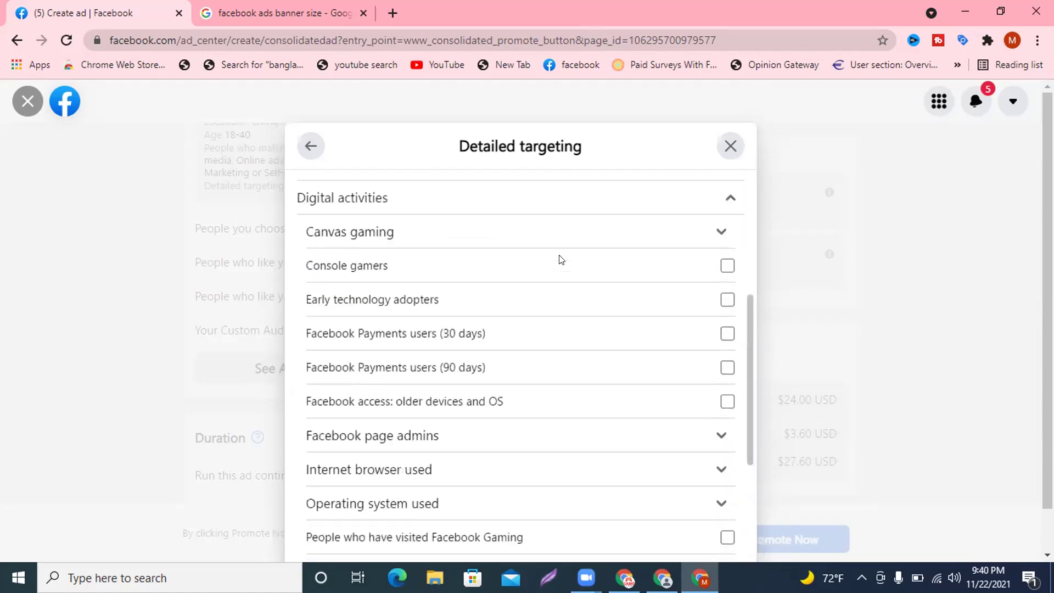
Step: Look at More categories, and revisit the Interests and Demographics category lists in the detailed targeting
click(674, 352)
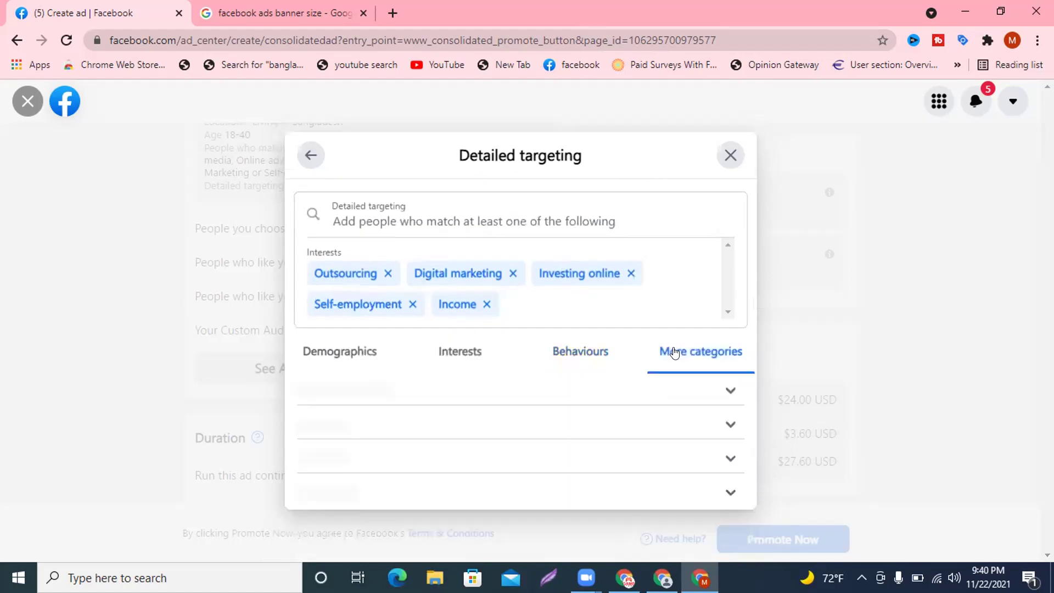
click(450, 379)
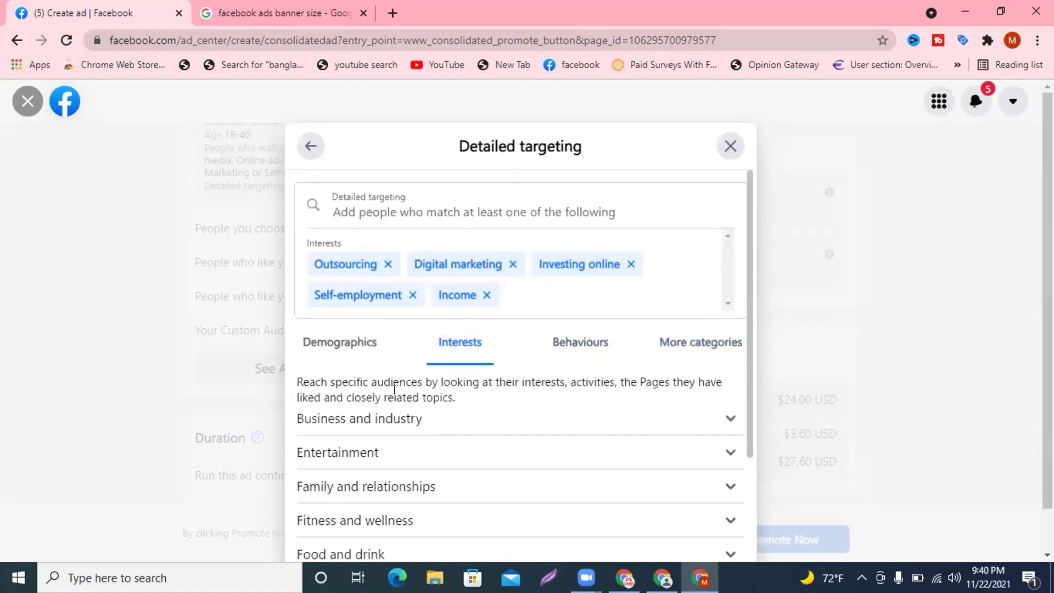
click(344, 343)
scroll(496, 401, down, 1)
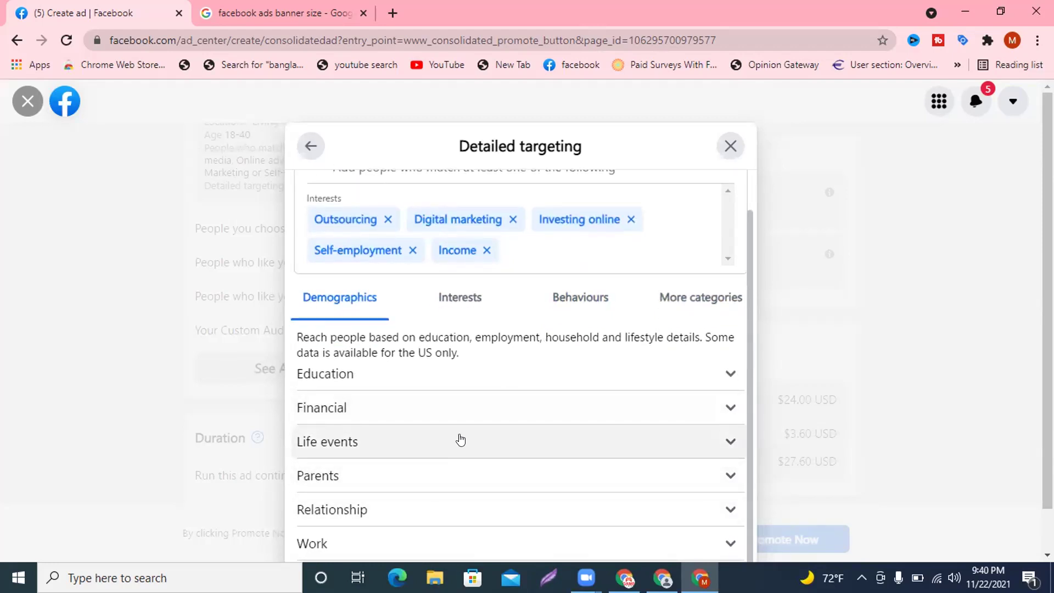
scroll(675, 233, up, 1)
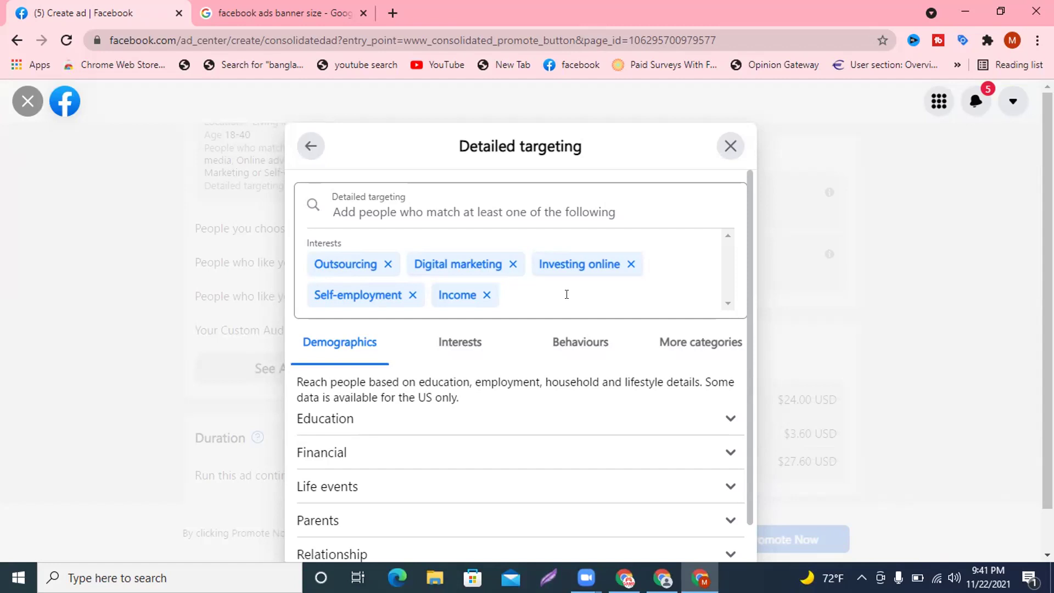
Step: Leave the detailed targeting categories and save the Digital Marketing audience with its selected interests
click(312, 147)
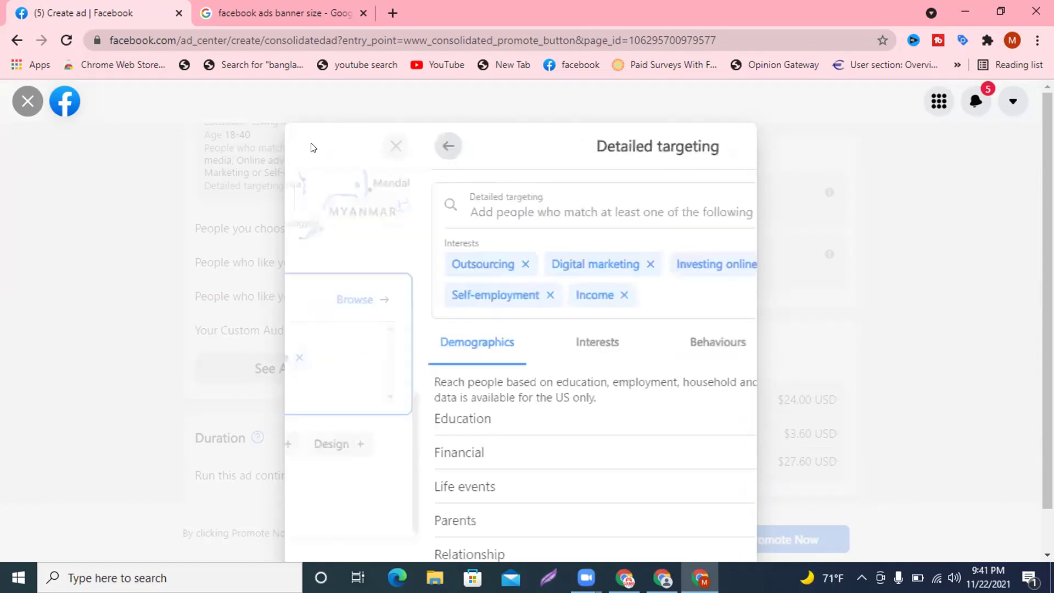
scroll(894, 365, down, 3)
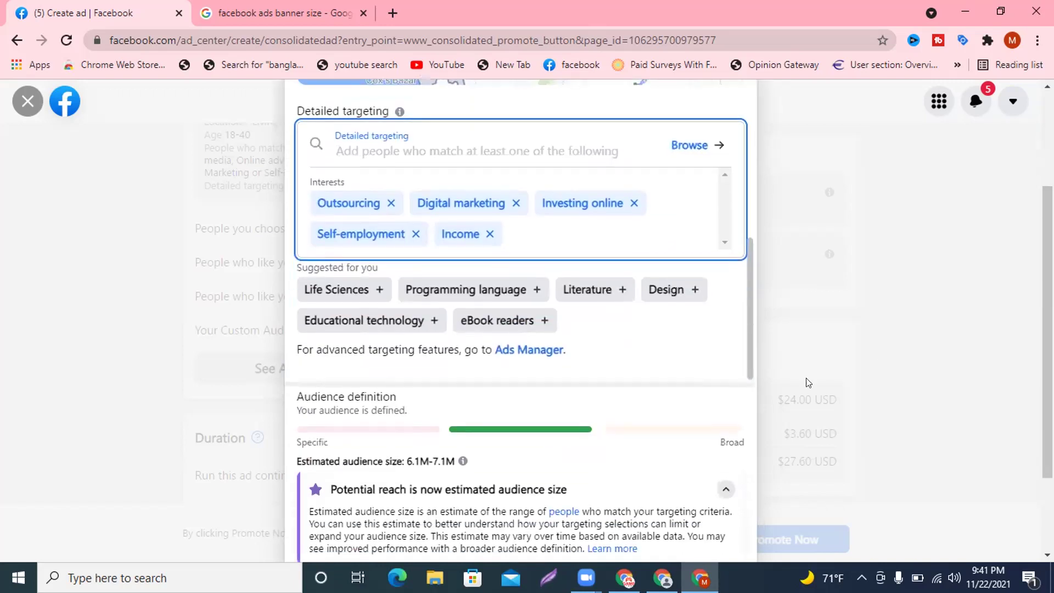
scroll(803, 388, down, 2)
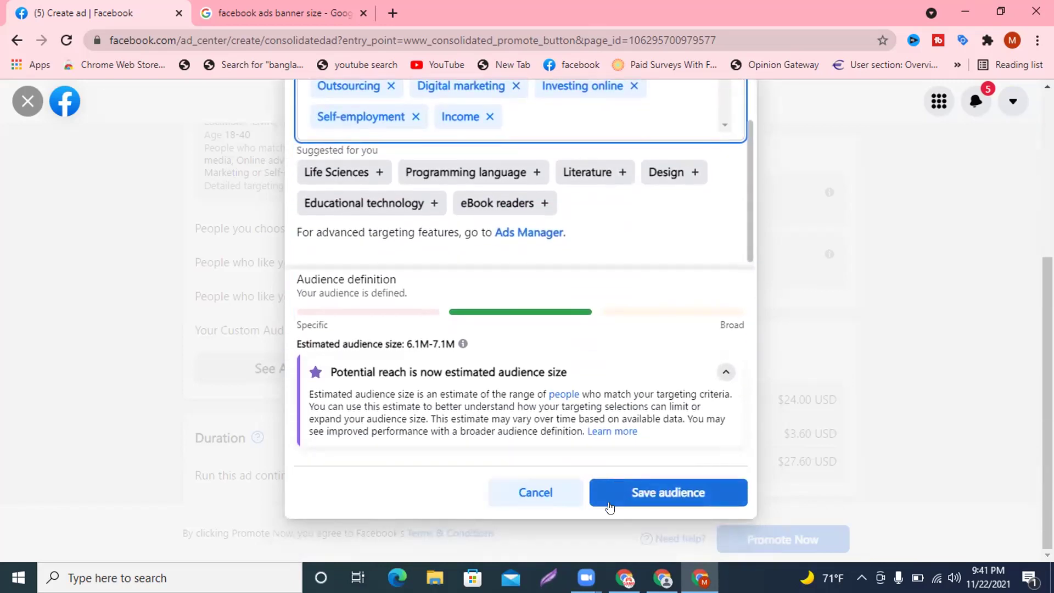
click(635, 496)
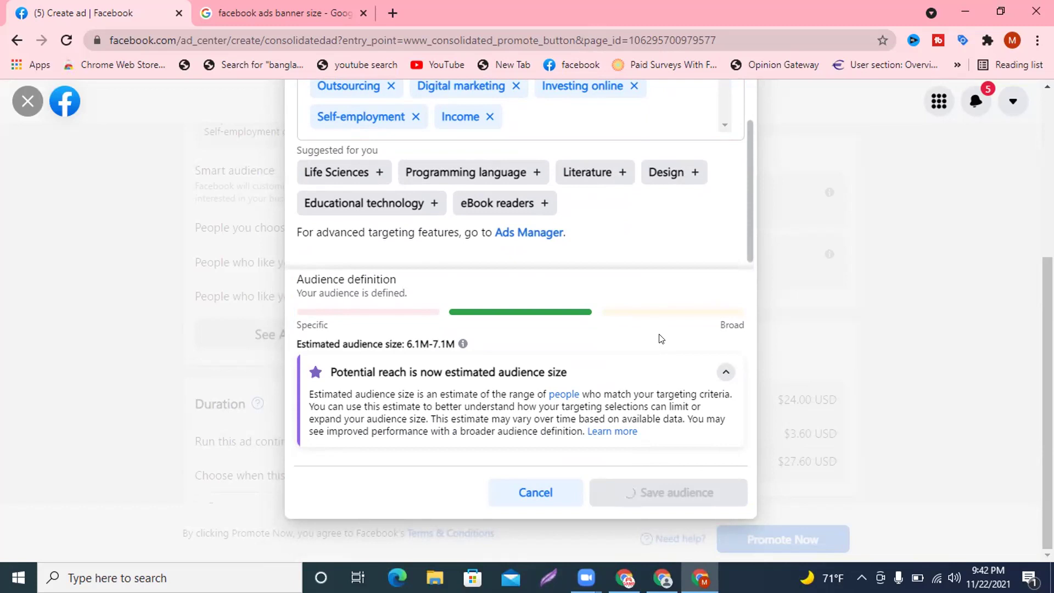
Step: Review the Digital Marketing audience's name, gender, age, location and interests, and close the audience form
scroll(662, 339, up, 5)
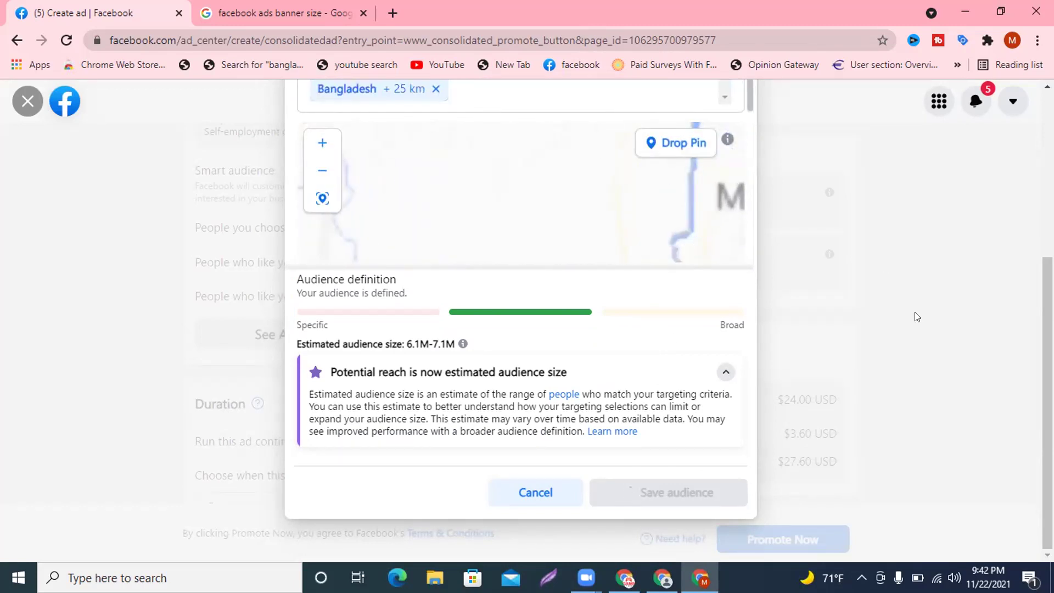
scroll(915, 316, up, 5)
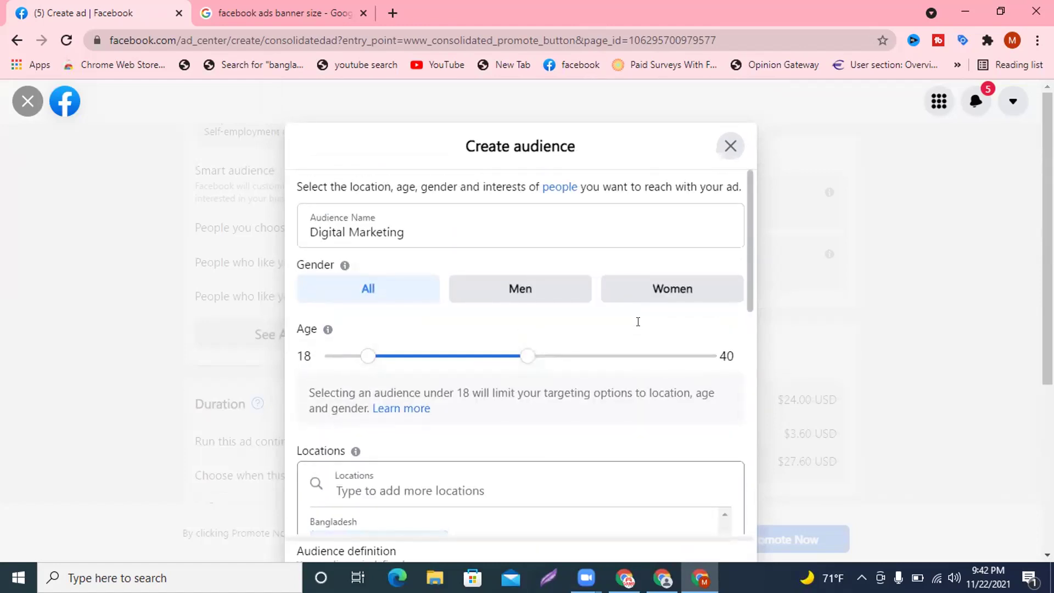
scroll(612, 273, down, 5)
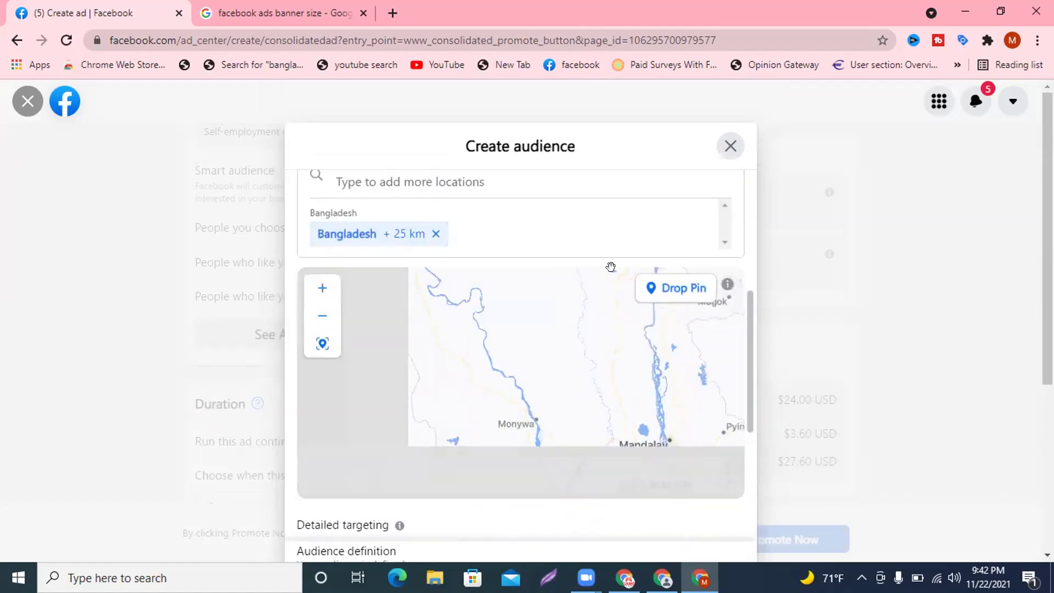
scroll(879, 303, down, 5)
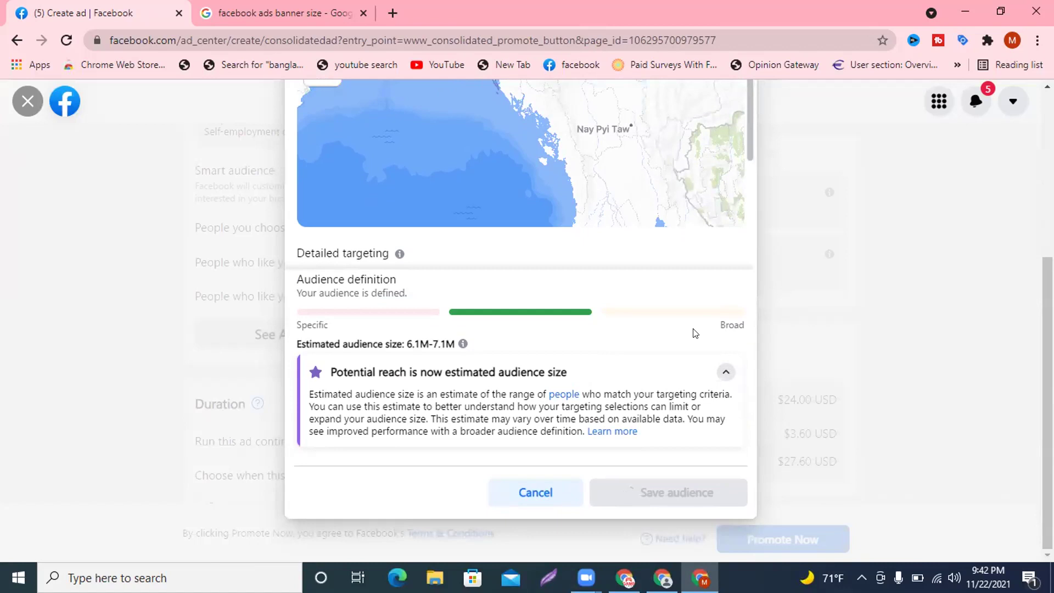
scroll(745, 105, up, 3)
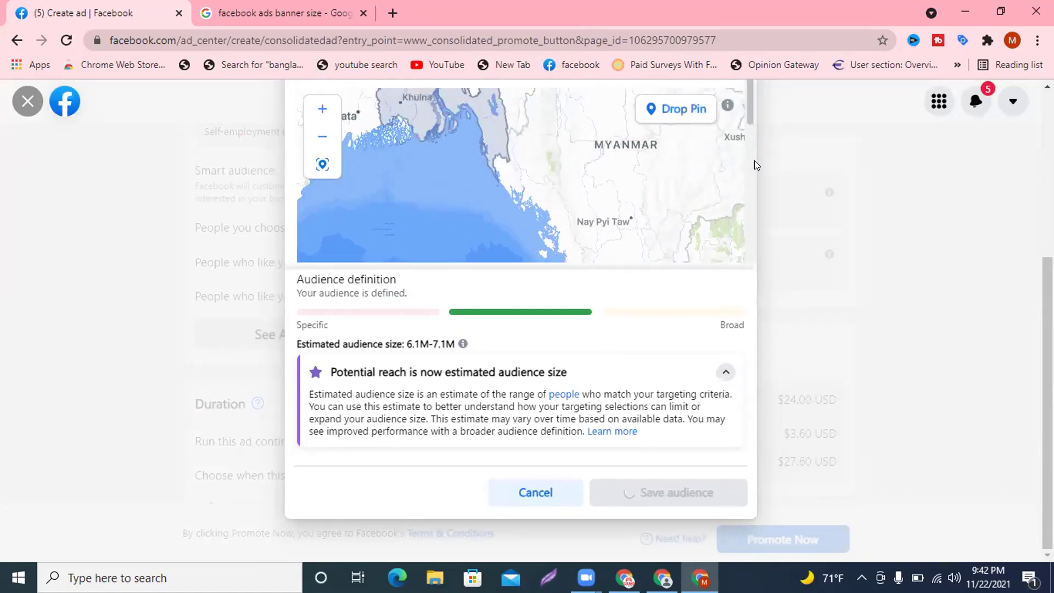
scroll(613, 173, down, 3)
scroll(614, 172, down, 3)
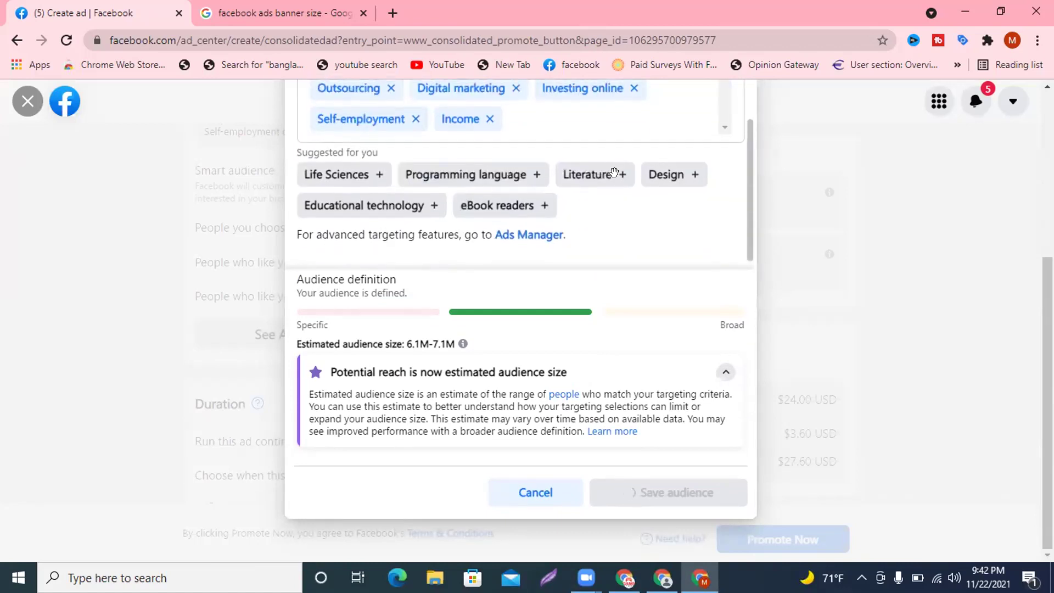
click(536, 497)
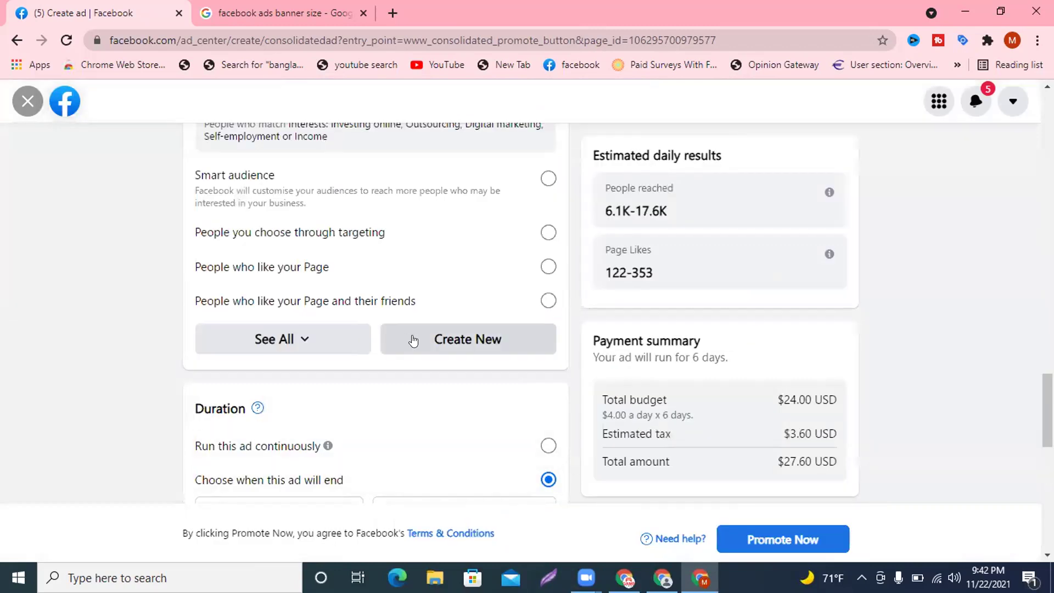
Step: Check the Digital Marketing audience's details, and set the ad's duration to 5 days
scroll(409, 336, up, 3)
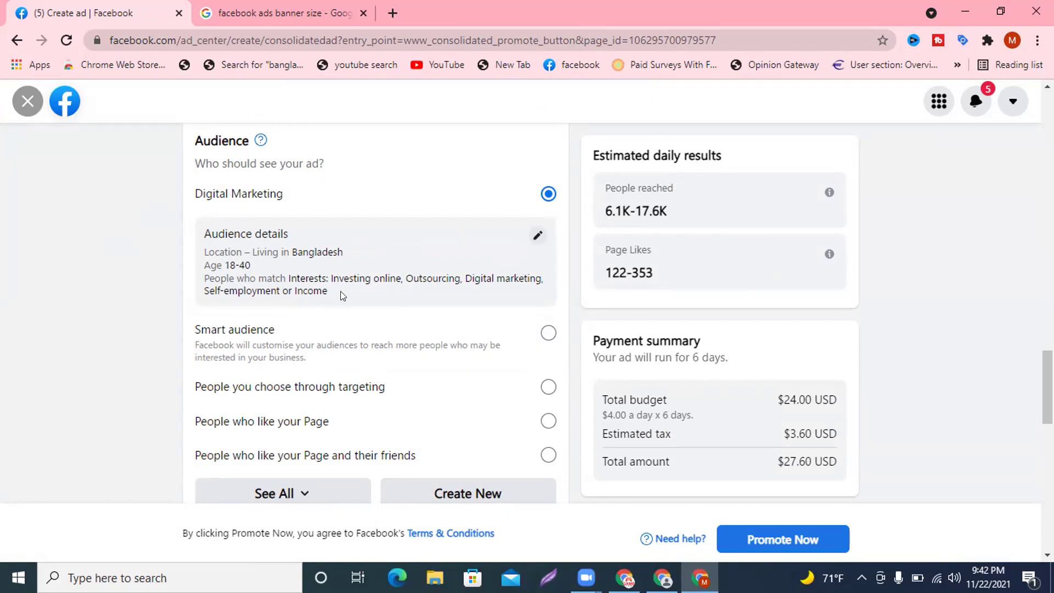
scroll(359, 253, down, 6)
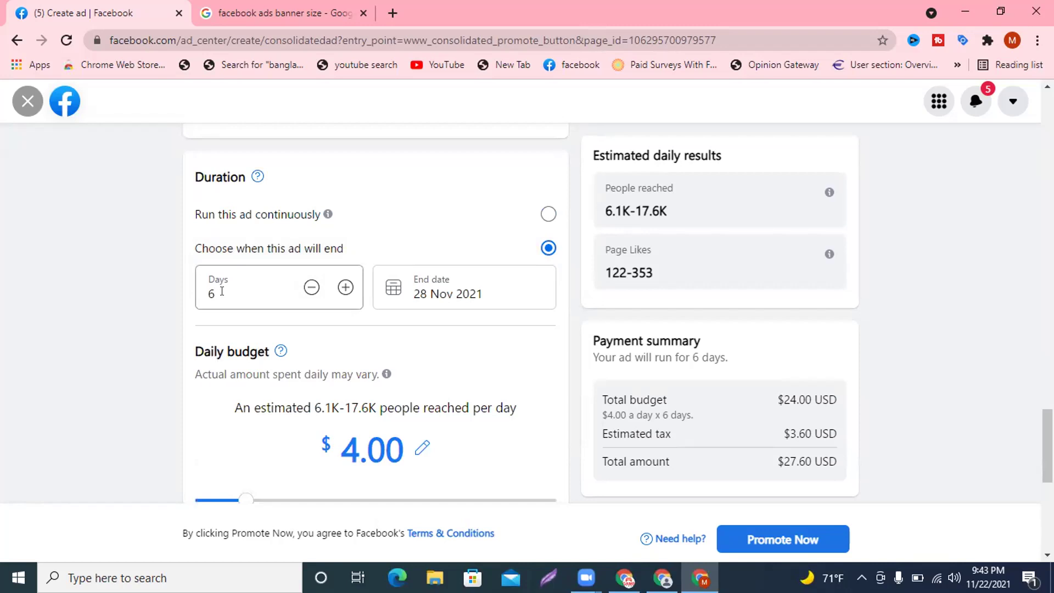
drag(222, 291, 192, 303)
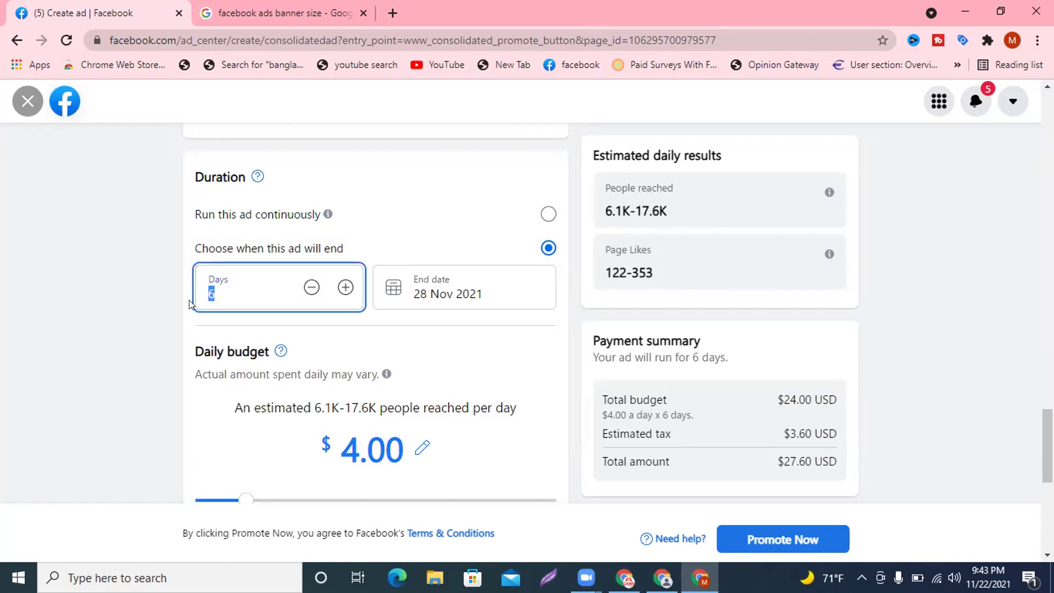
text(5)
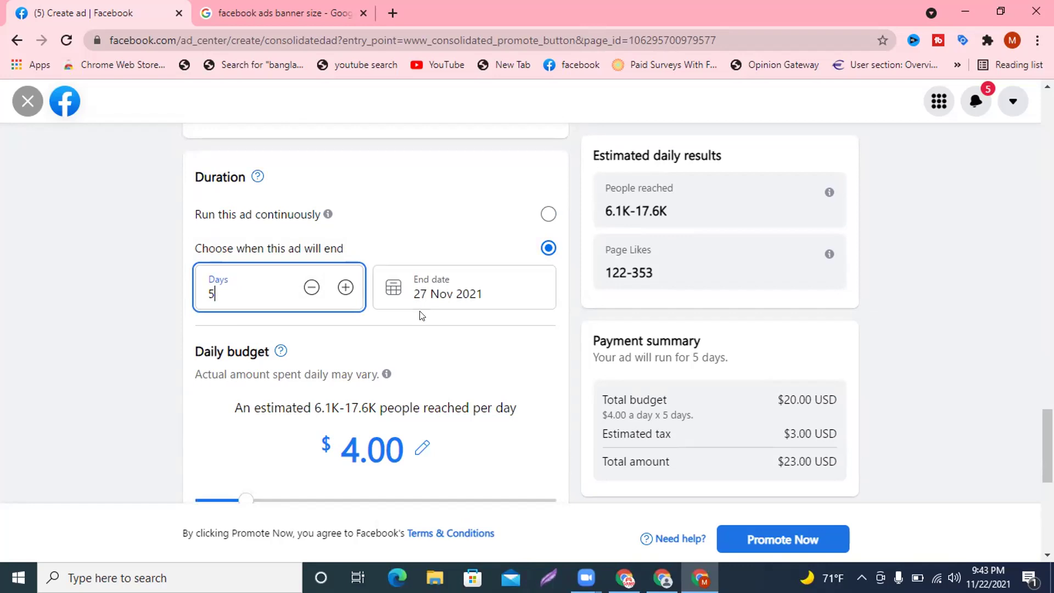
Step: Try daily budgets of $1.00 and $2.00 to compare the estimated daily results, and return the daily budget to $4.00
scroll(419, 315, down, 1)
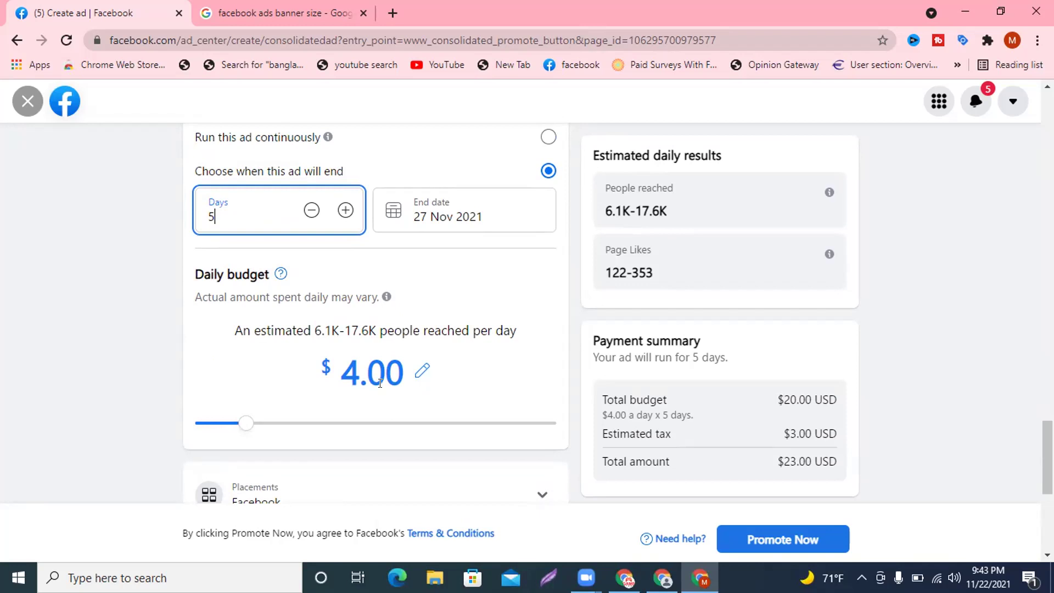
drag(242, 428, 199, 439)
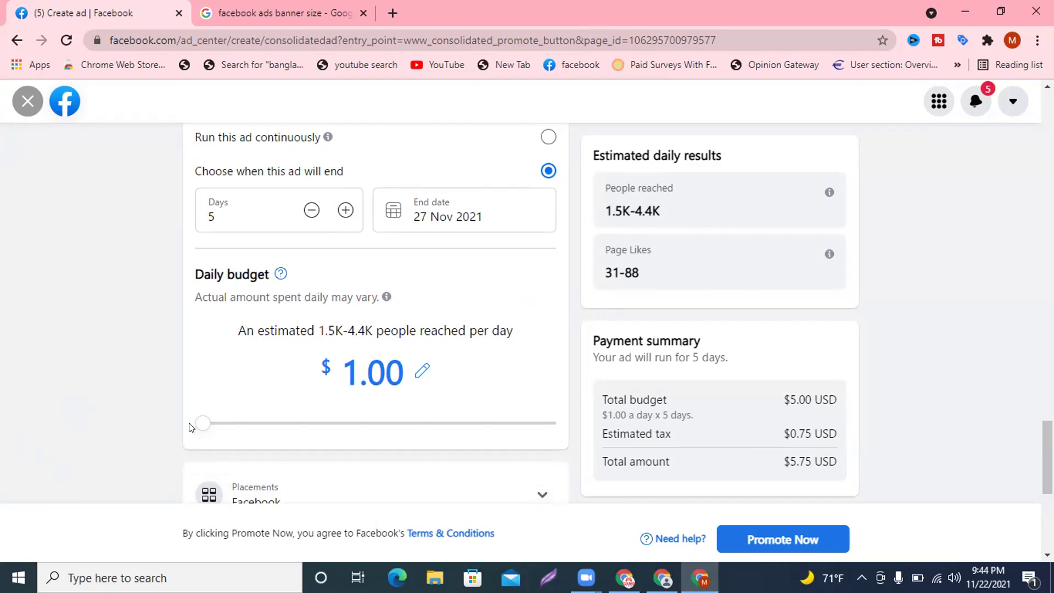
drag(202, 424, 216, 423)
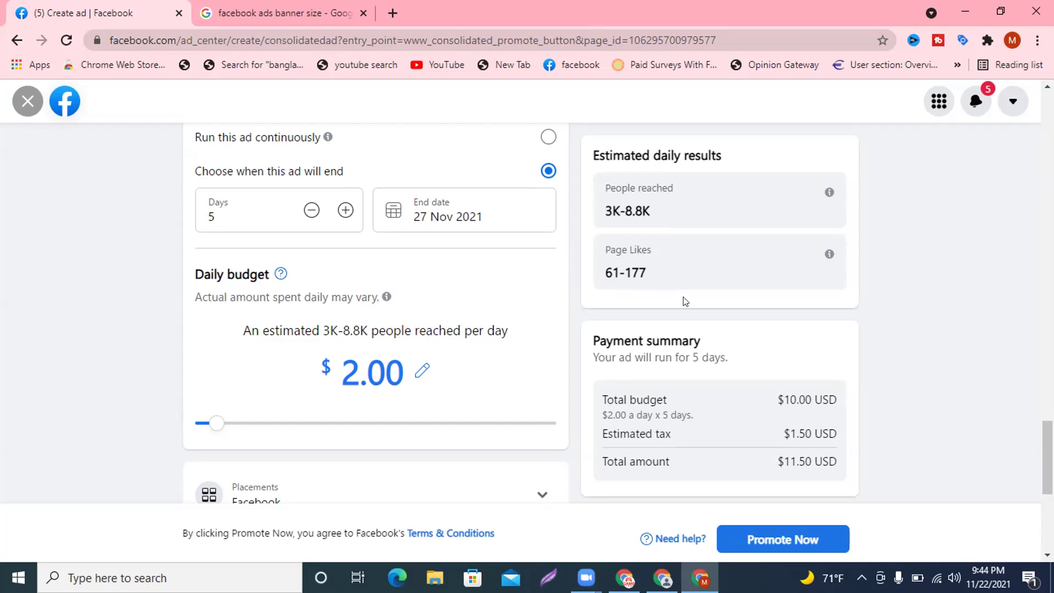
drag(219, 423, 246, 423)
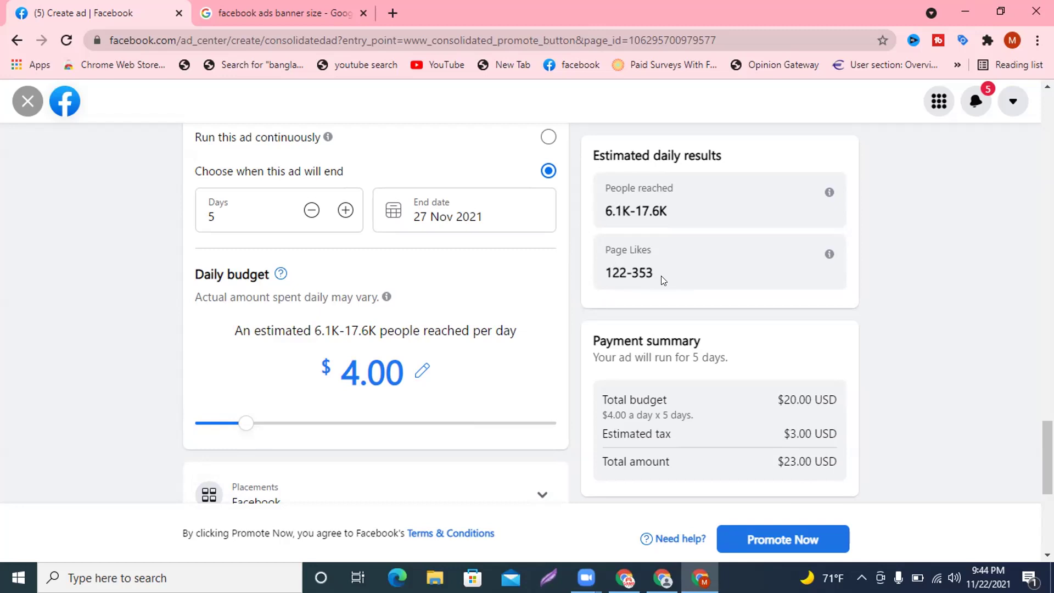
Step: Replace Bangladesh with United Kingdom as the Digital Marketing audience's location, and save the audience
scroll(482, 277, up, 7)
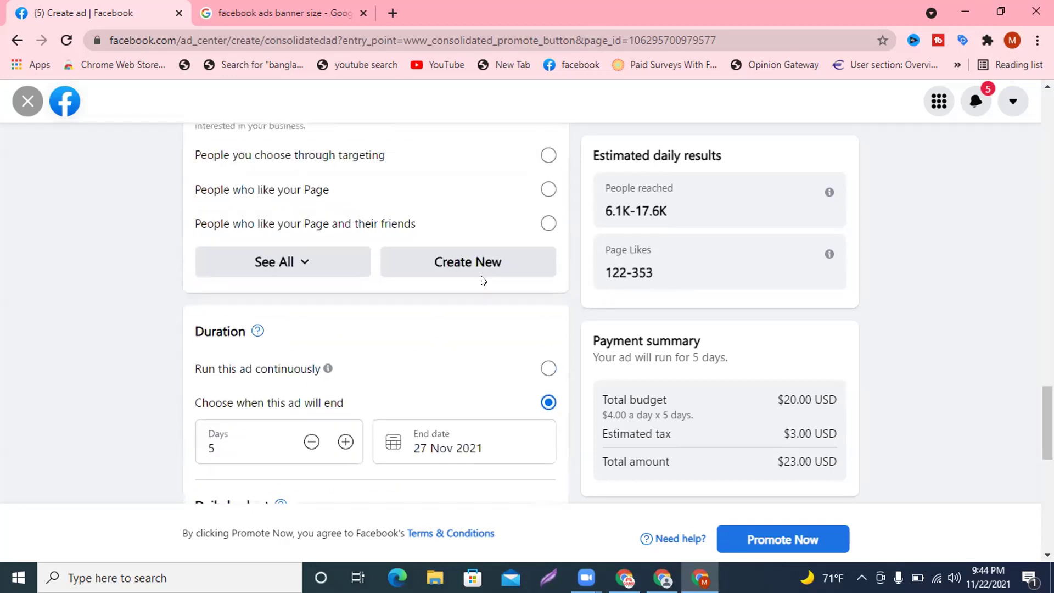
scroll(481, 280, up, 2)
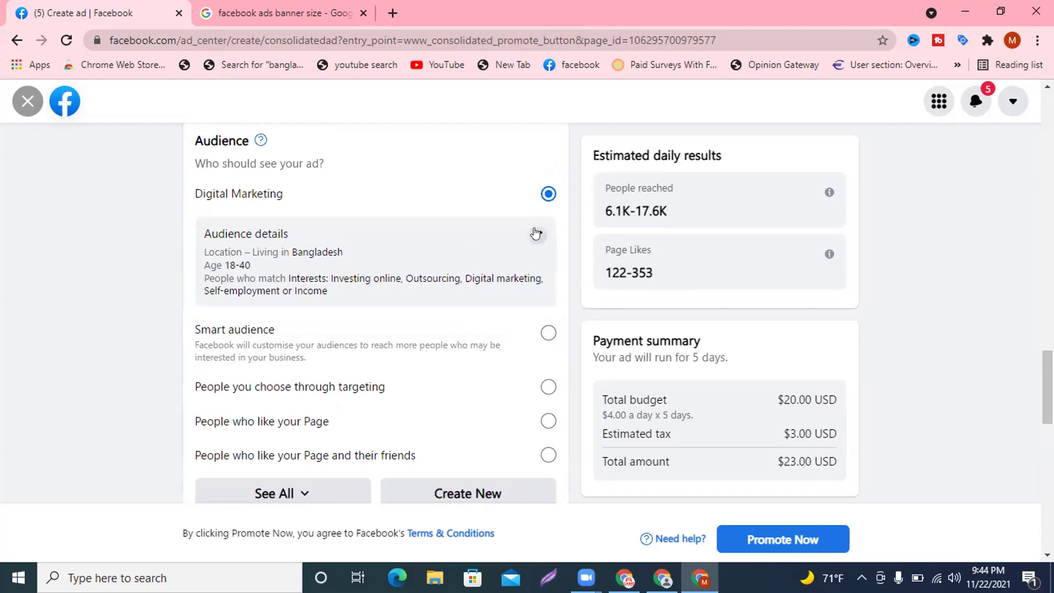
click(537, 235)
scroll(543, 229, down, 5)
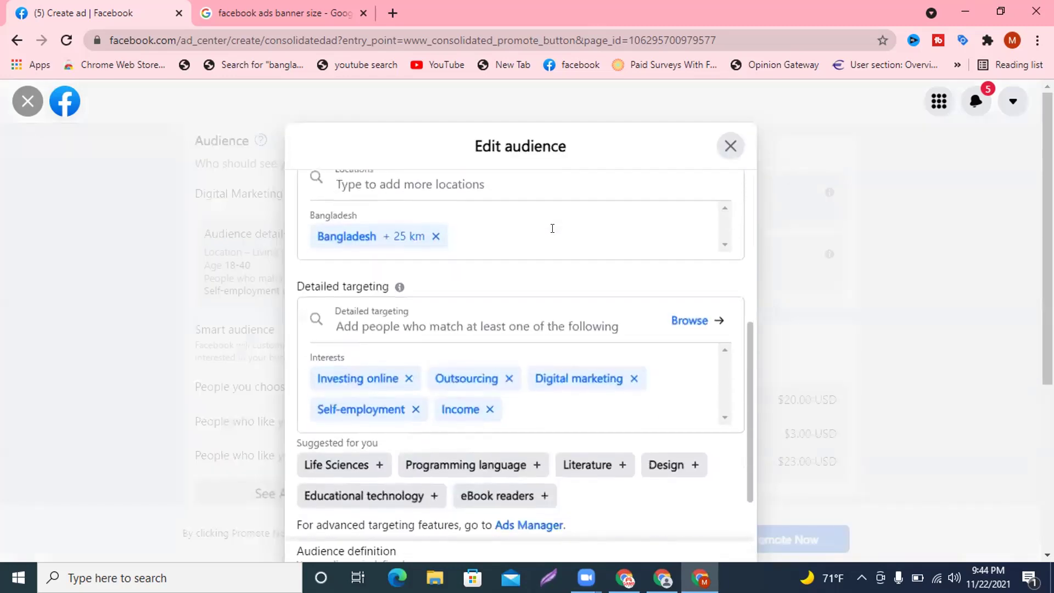
click(435, 234)
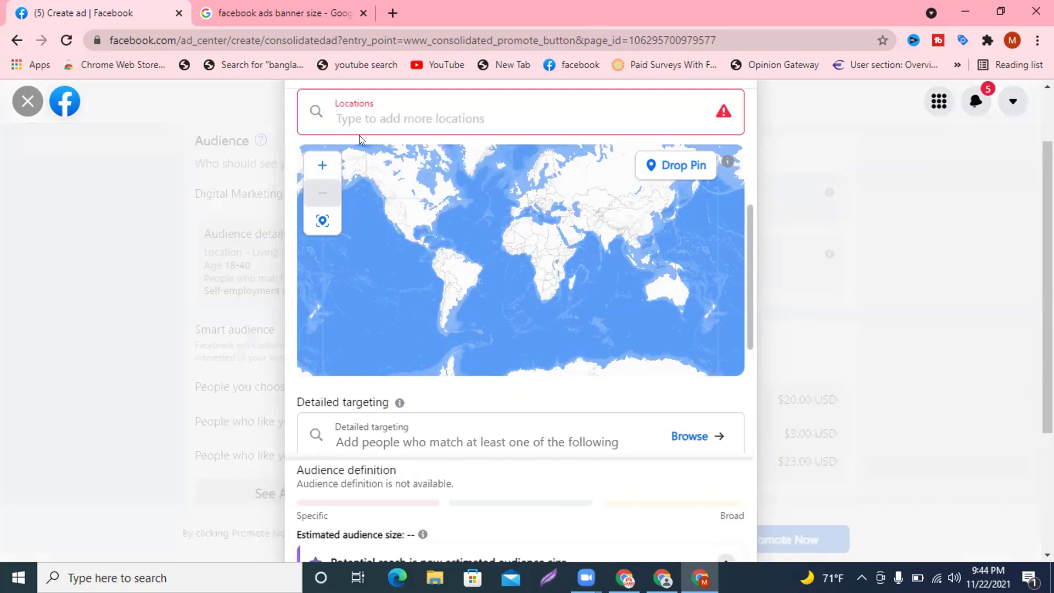
text(united)
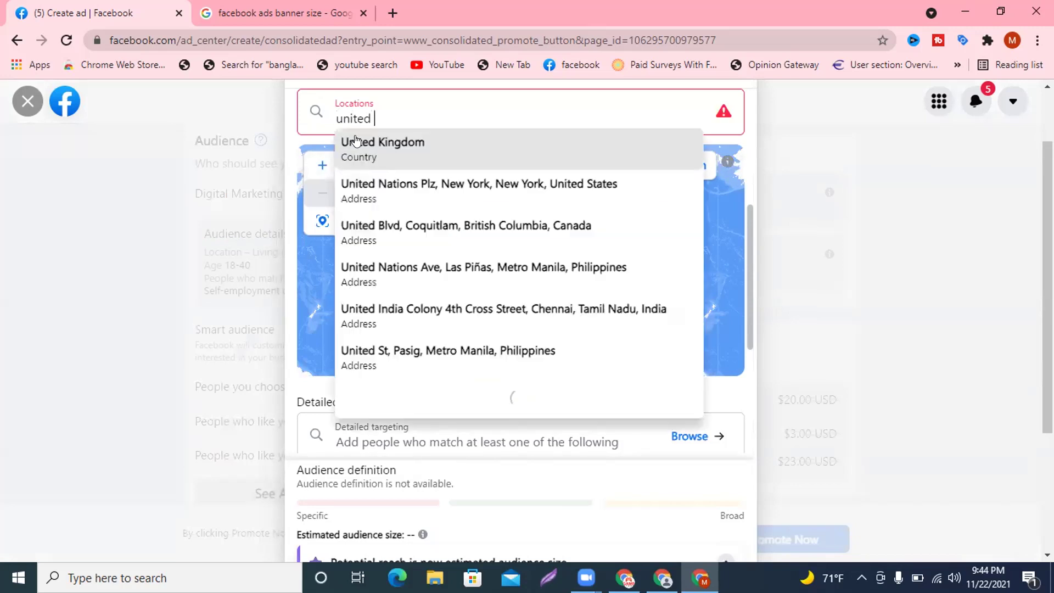
click(355, 142)
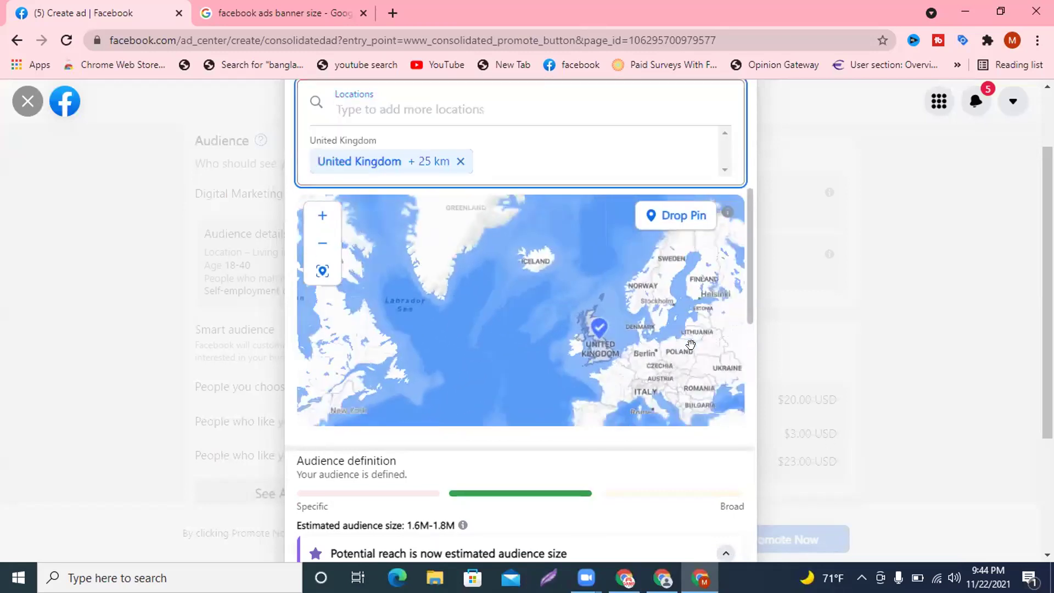
scroll(702, 494, down, 5)
scroll(703, 510, up, 4)
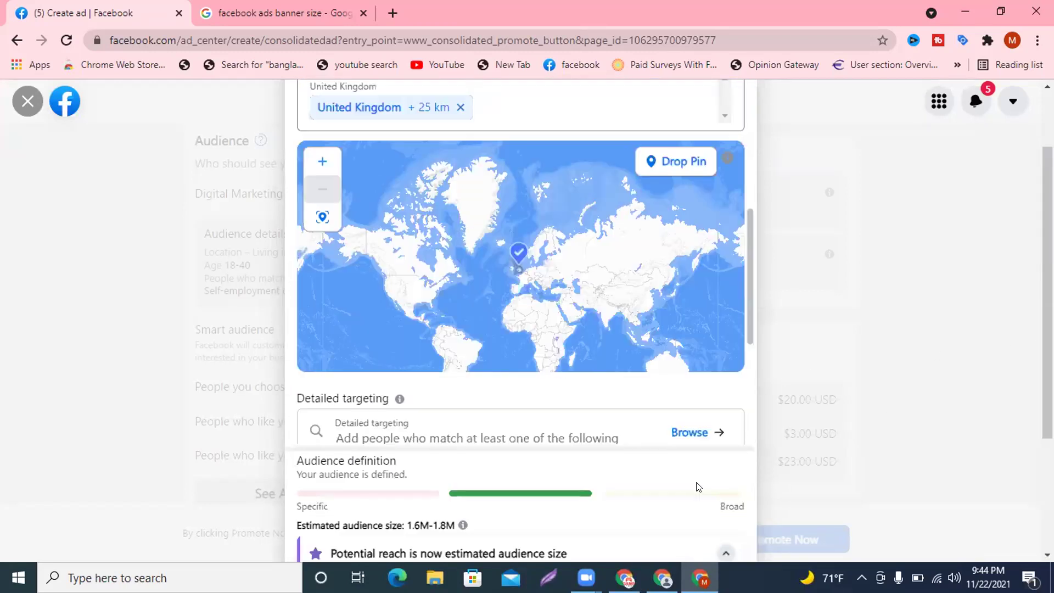
scroll(697, 431, down, 7)
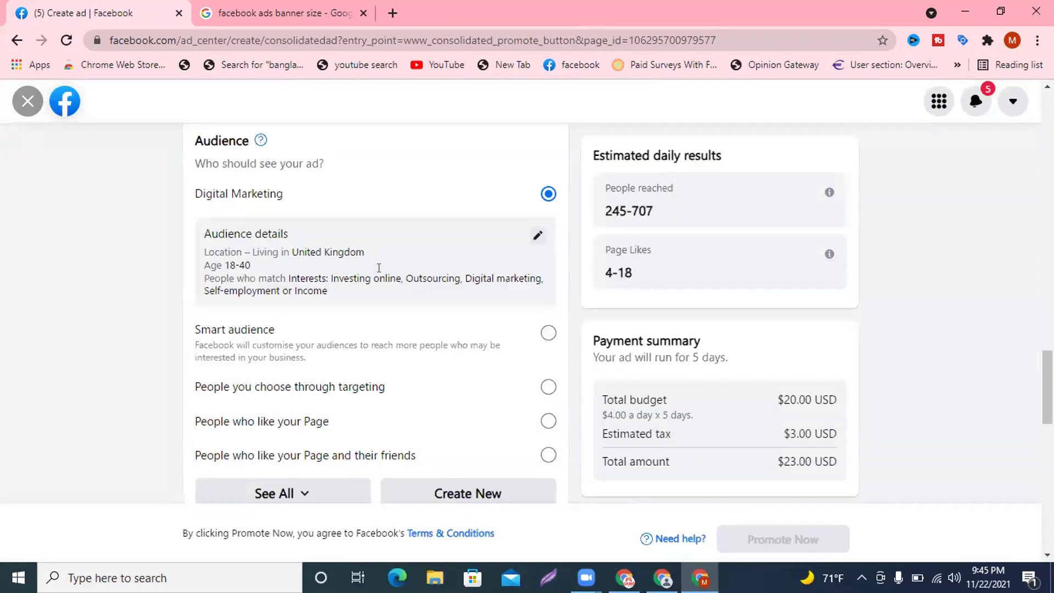
Step: Review the audience details, the notice about possible ad issues, the estimated daily results, the duration and the daily budget
scroll(423, 262, down, 3)
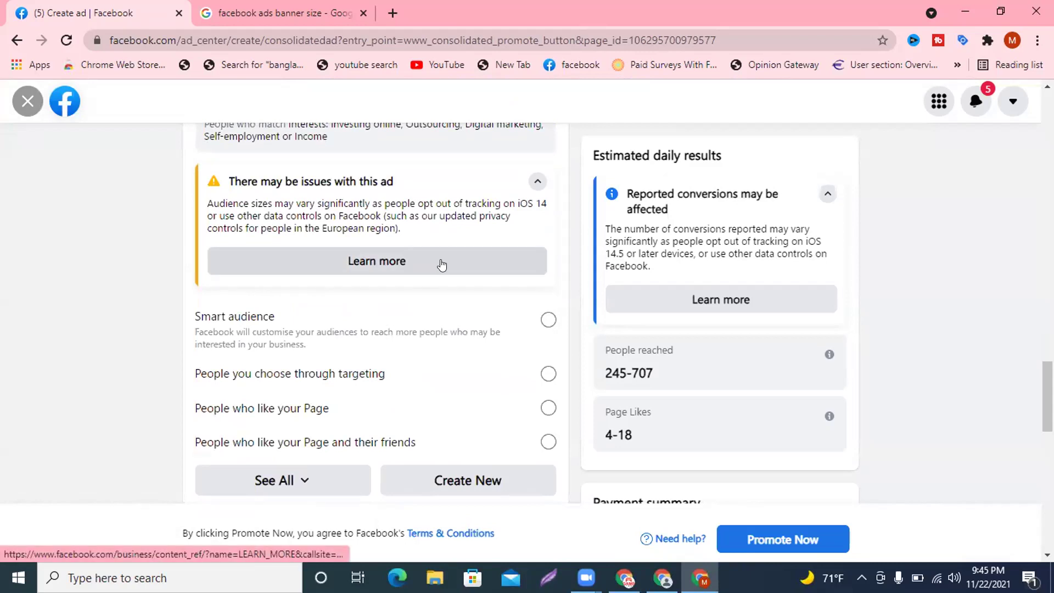
scroll(441, 264, down, 1)
scroll(487, 257, up, 2)
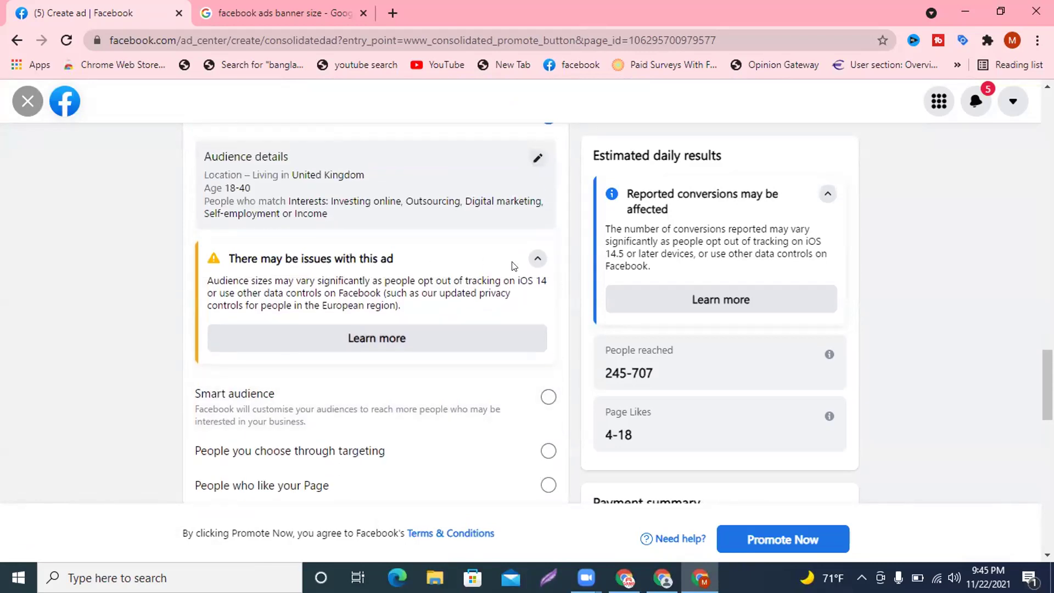
scroll(620, 281, down, 1)
scroll(620, 281, down, 5)
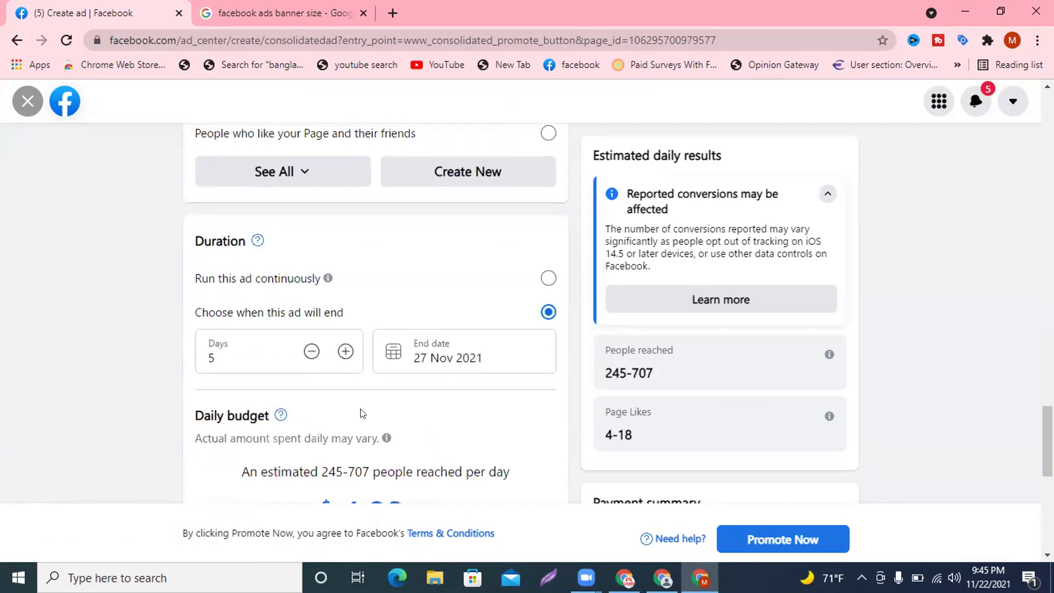
scroll(341, 380, down, 2)
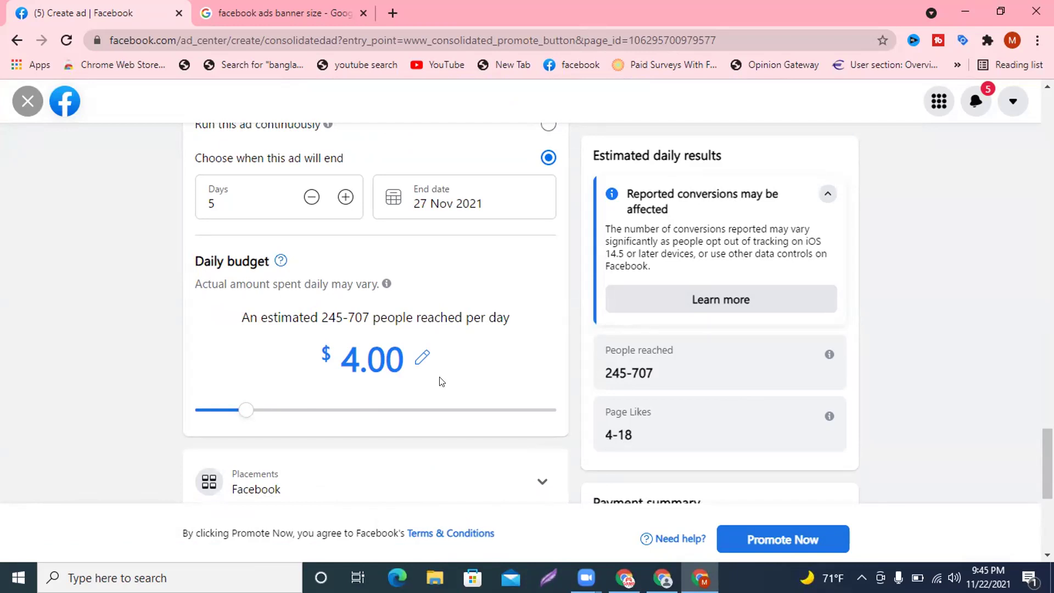
scroll(488, 354, up, 10)
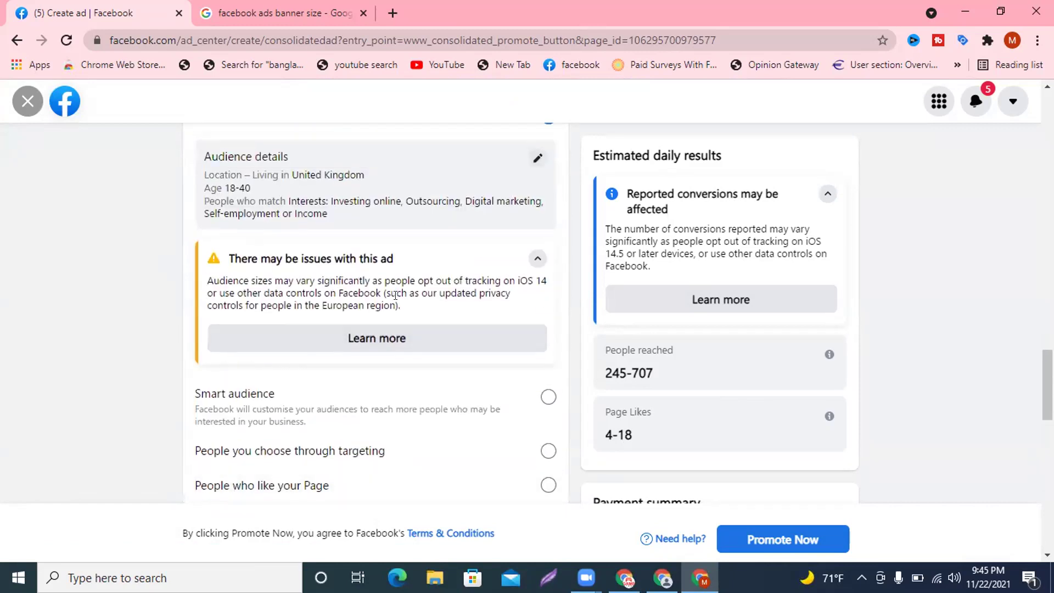
drag(401, 310, 181, 288)
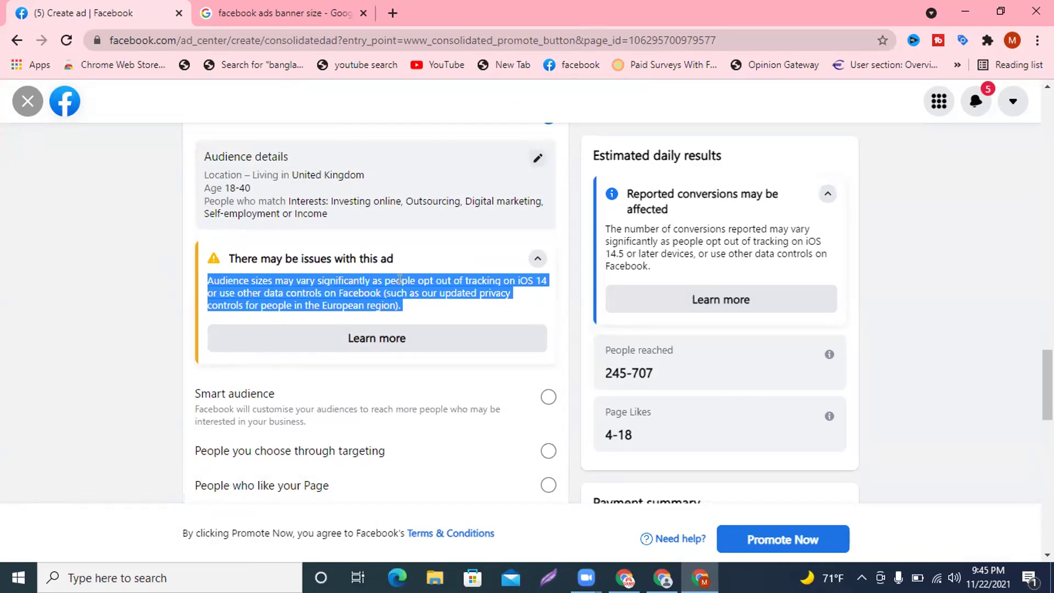
Step: Open the Digital Marketing audience for editing and rename it Online Shopping
scroll(399, 279, up, 3)
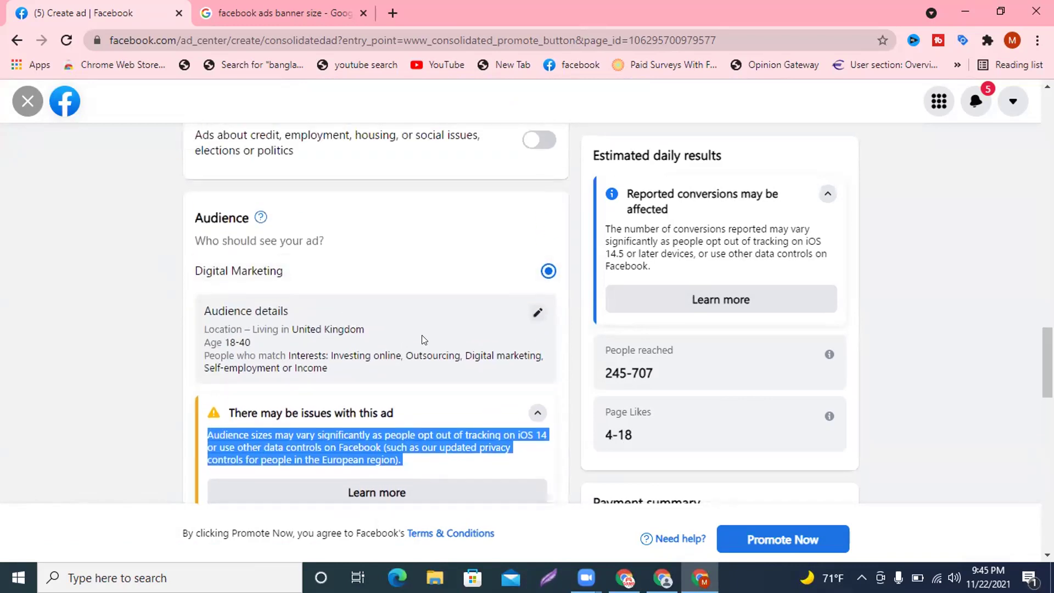
click(535, 315)
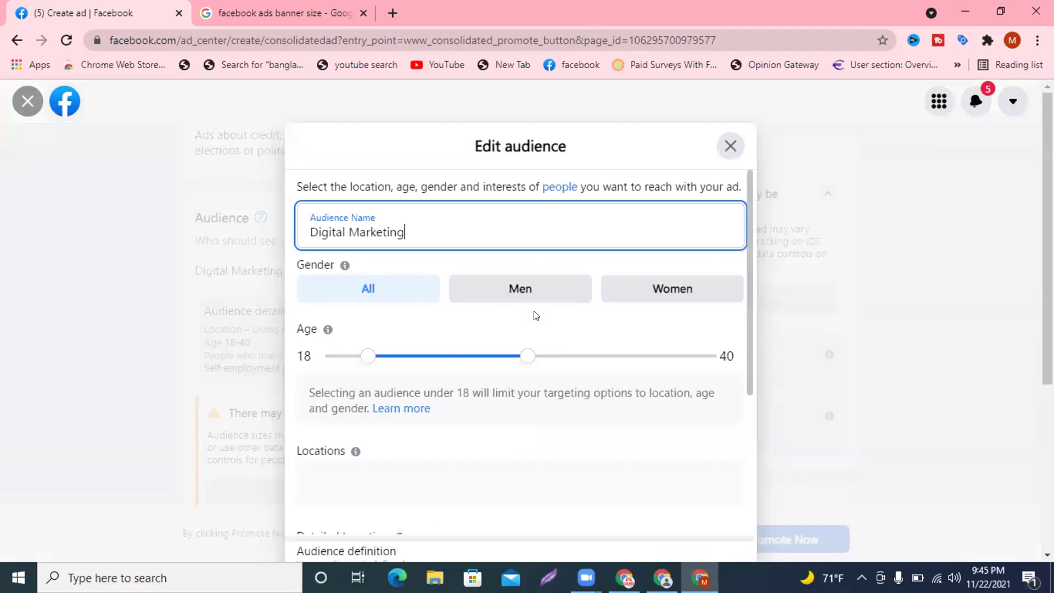
scroll(543, 305, down, 2)
scroll(503, 280, up, 1)
drag(404, 232, 277, 229)
text(O)
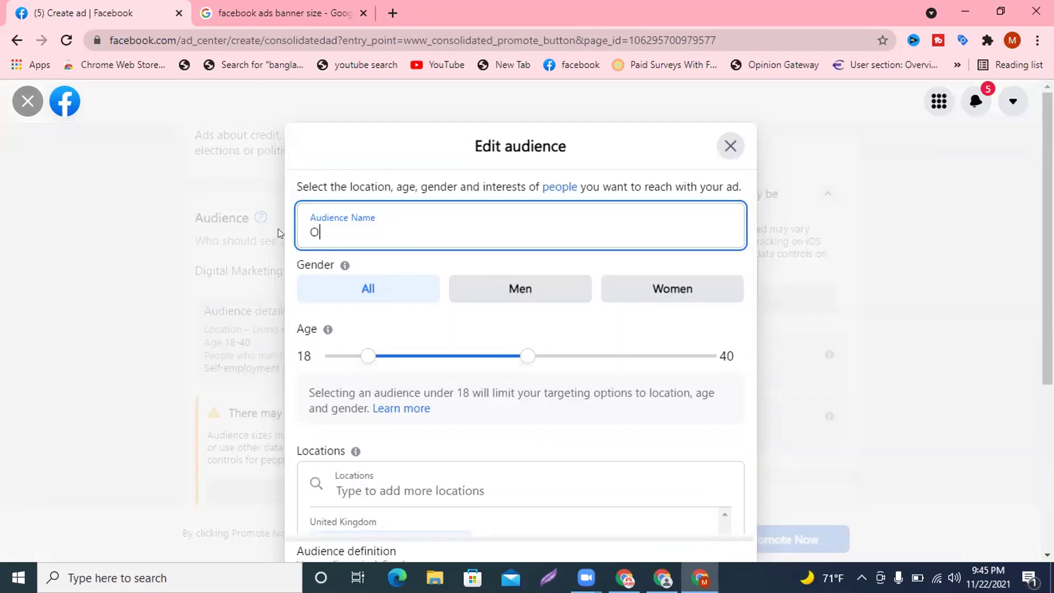
text(nline Shopping)
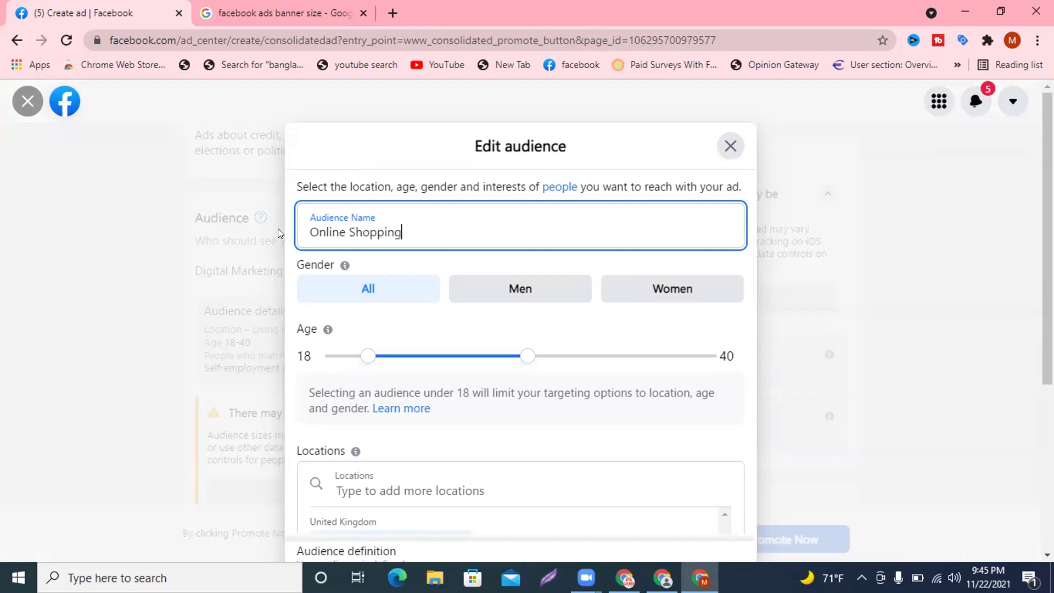
Step: Remove the Income, Outsourcing, Digital marketing, Investing online and Self-employment interests from the audience's detailed targeting
scroll(448, 329, down, 4)
scroll(447, 330, down, 3)
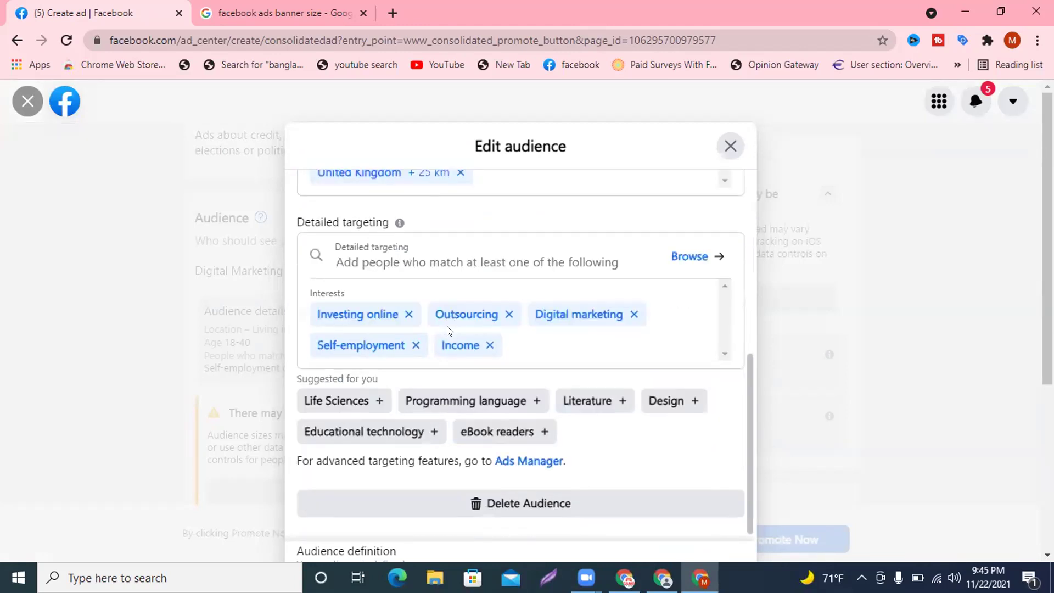
scroll(447, 329, up, 2)
click(483, 423)
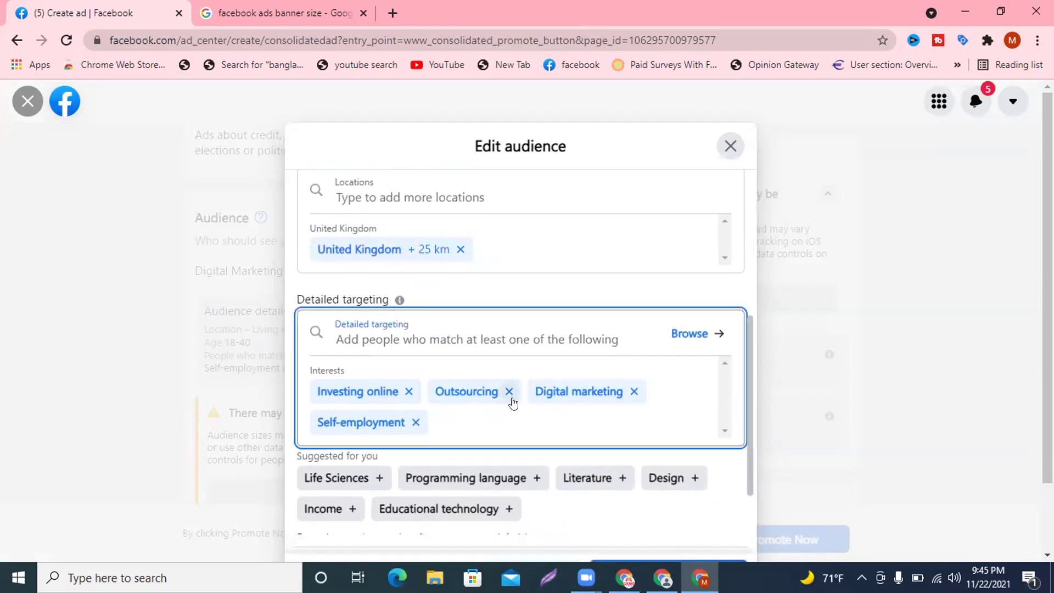
click(509, 392)
click(532, 392)
click(408, 392)
click(414, 391)
Step: Add the interests Women's fashion and Men Fashion to the detailed targeting, and save the audience
click(427, 353)
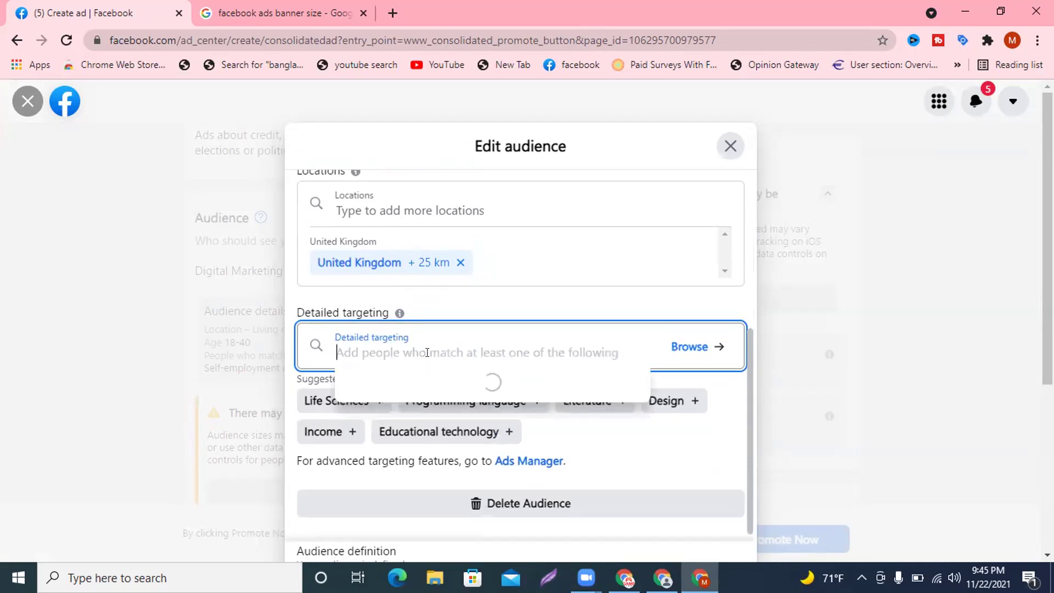
text(women fashion)
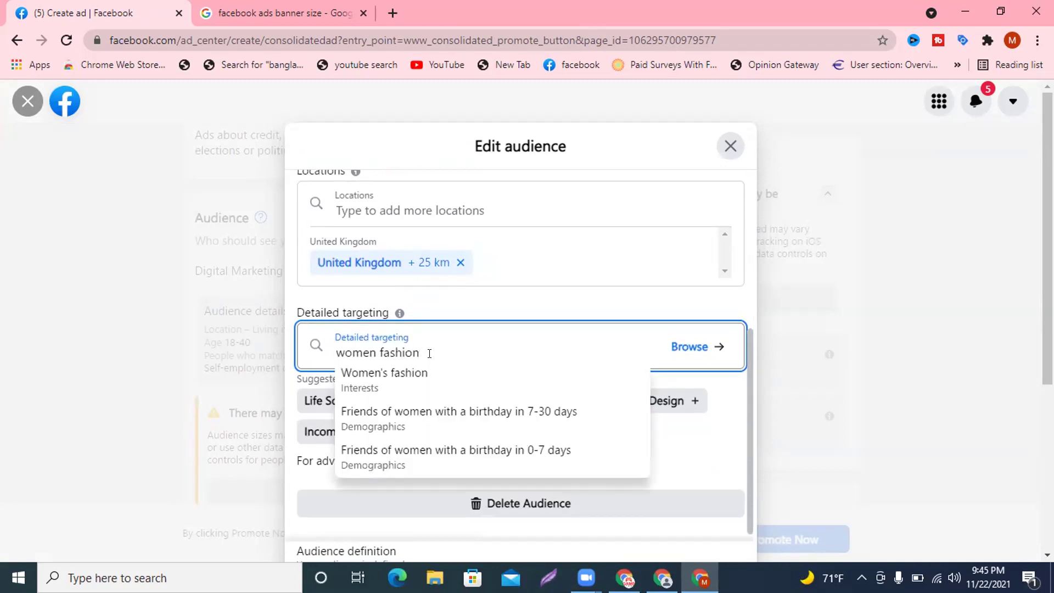
click(418, 369)
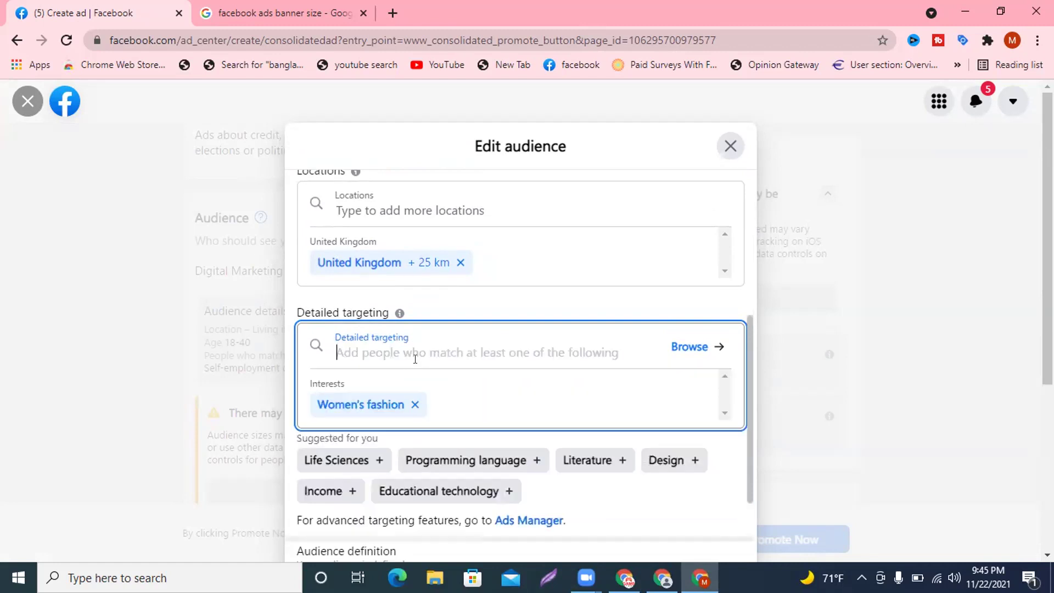
text(men fs)
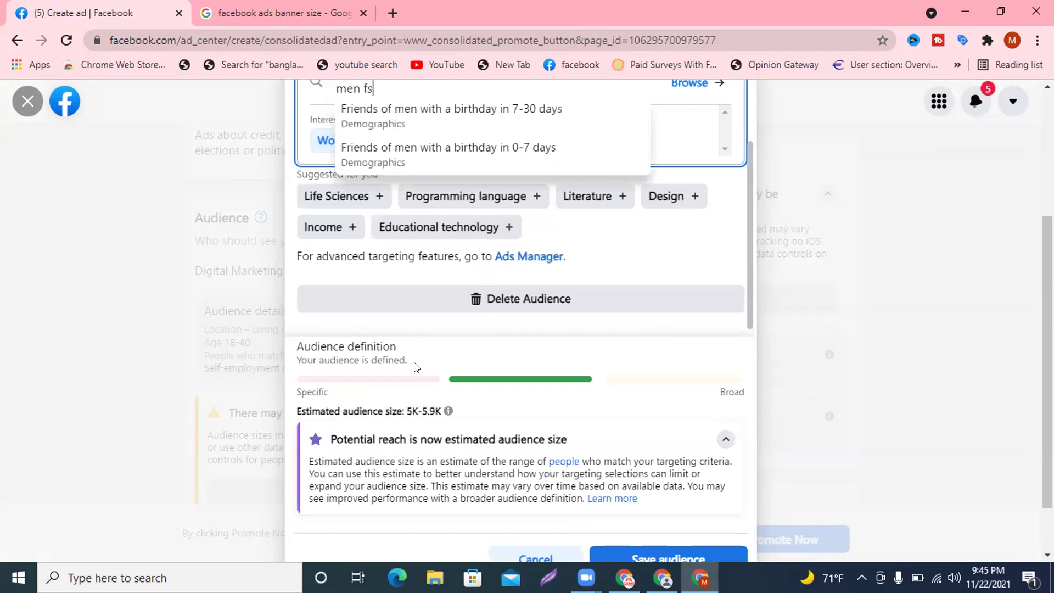
key(BackSpace)
text(ashion)
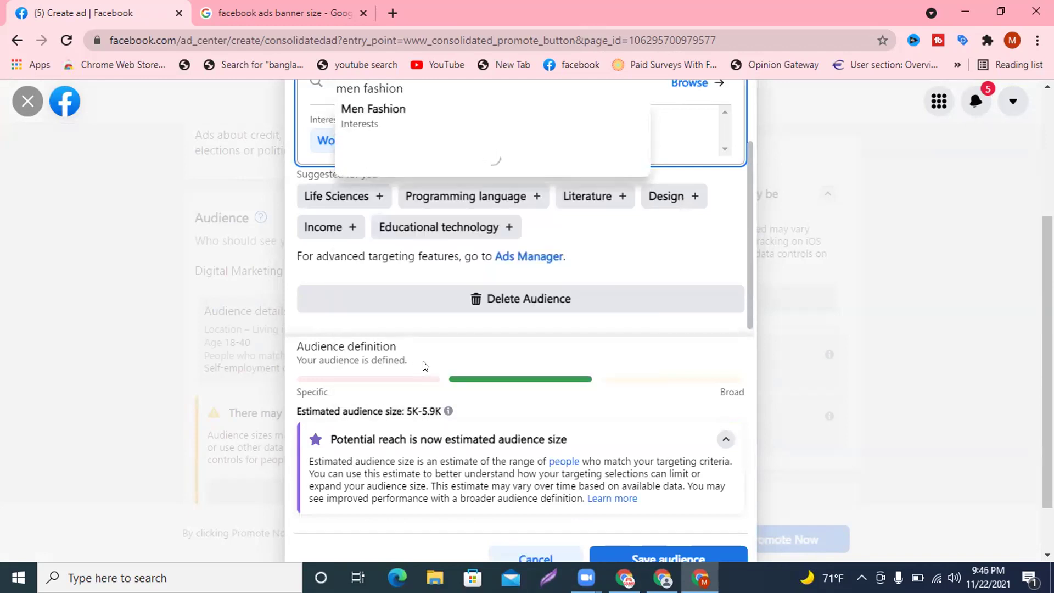
click(378, 109)
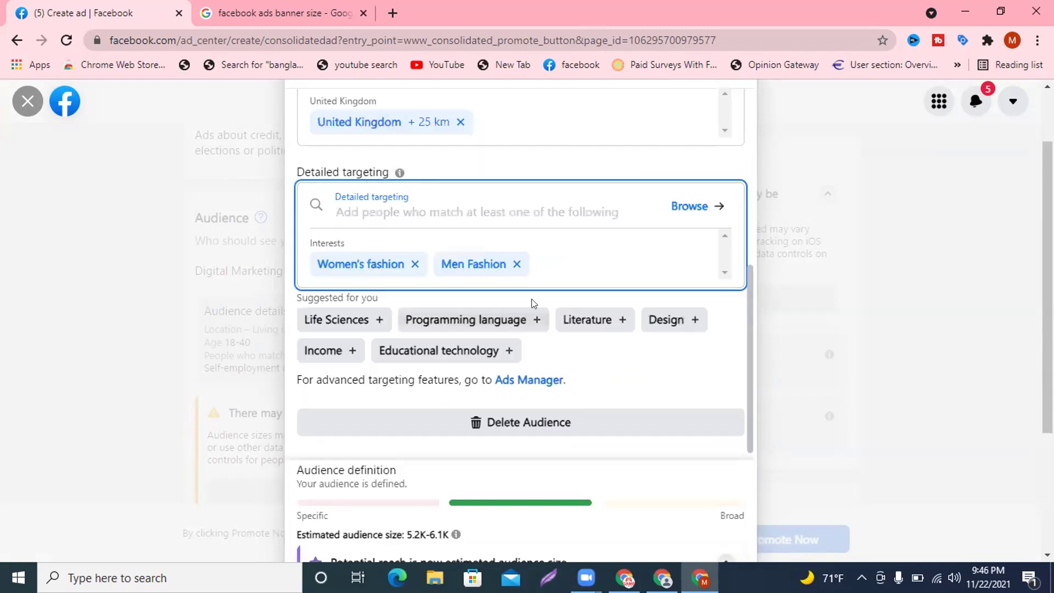
scroll(840, 312, down, 3)
click(679, 516)
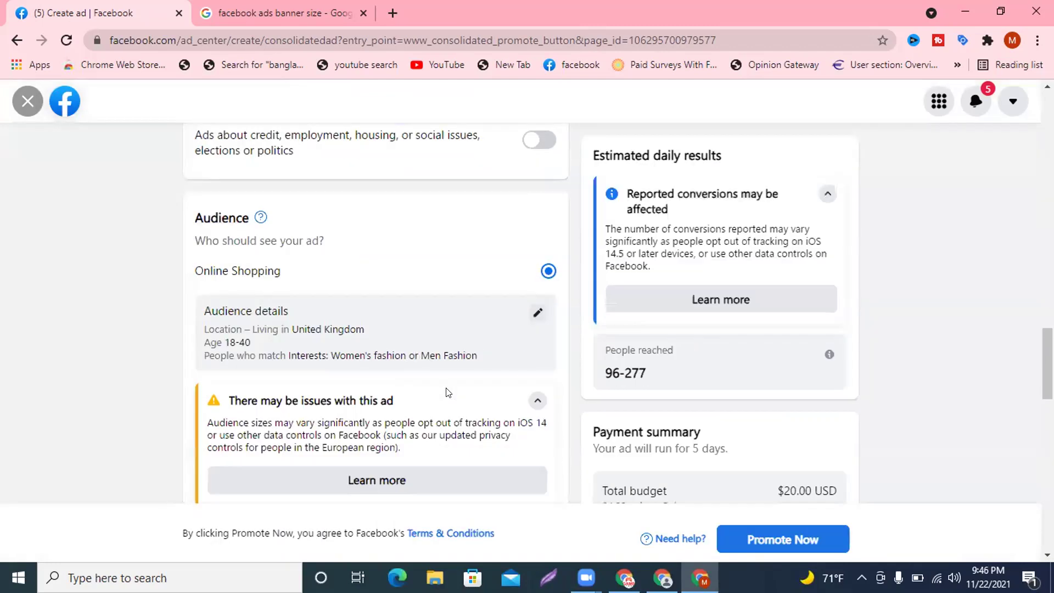
Step: Set the audience's maximum age to 60, save the audience, and check its details and the estimated people reached
scroll(682, 313, down, 3)
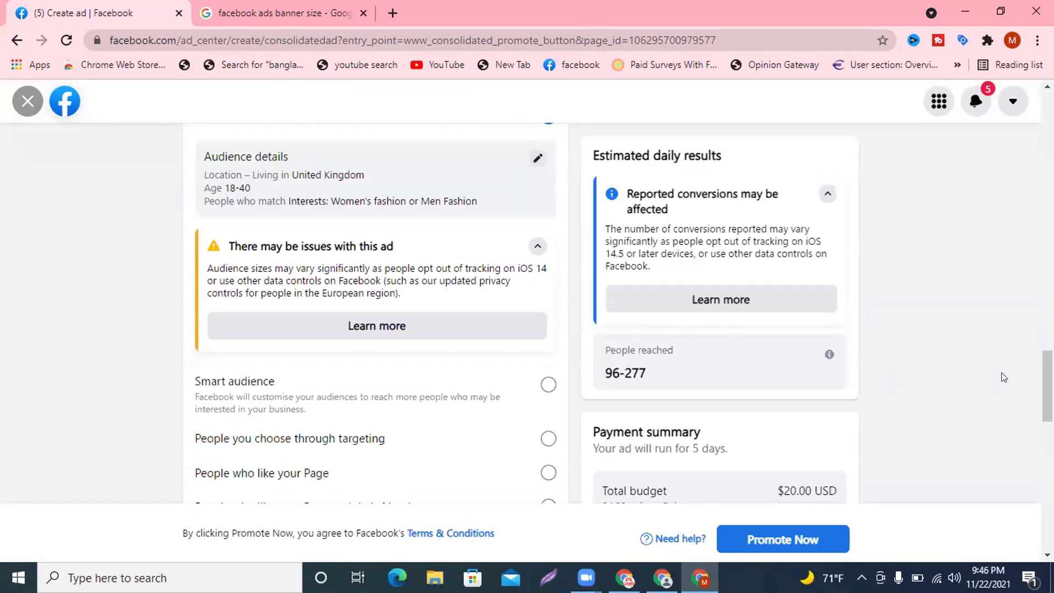
scroll(1001, 372, down, 3)
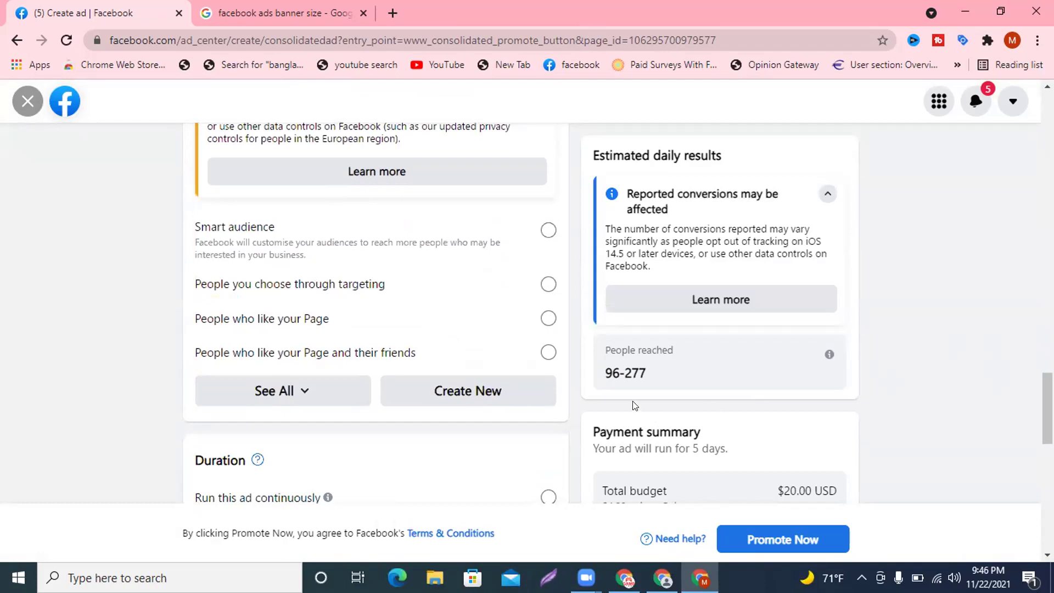
scroll(299, 324, up, 3)
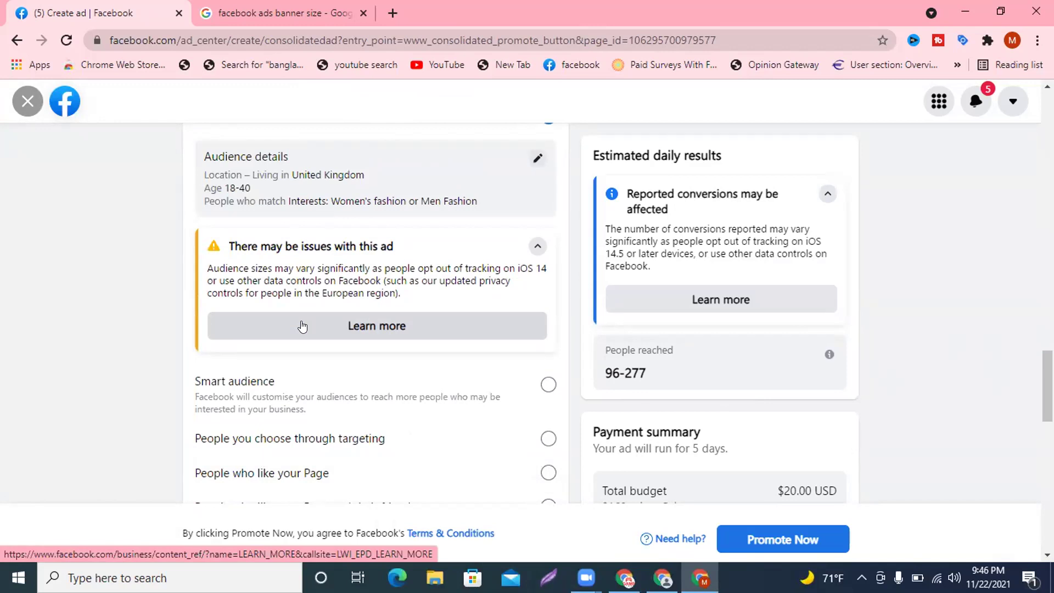
click(537, 158)
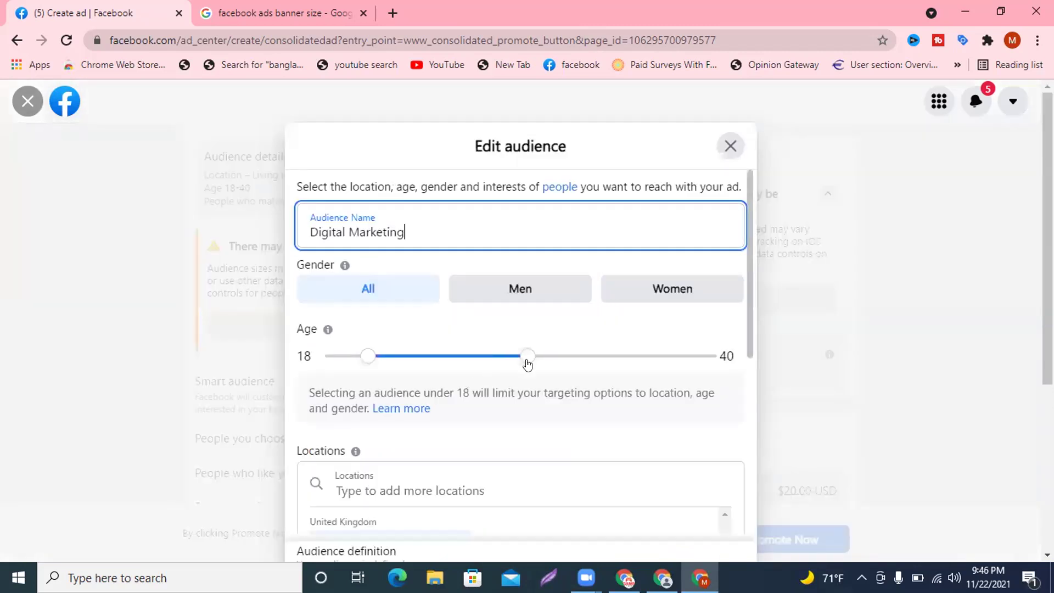
drag(526, 357, 673, 359)
scroll(771, 327, down, 5)
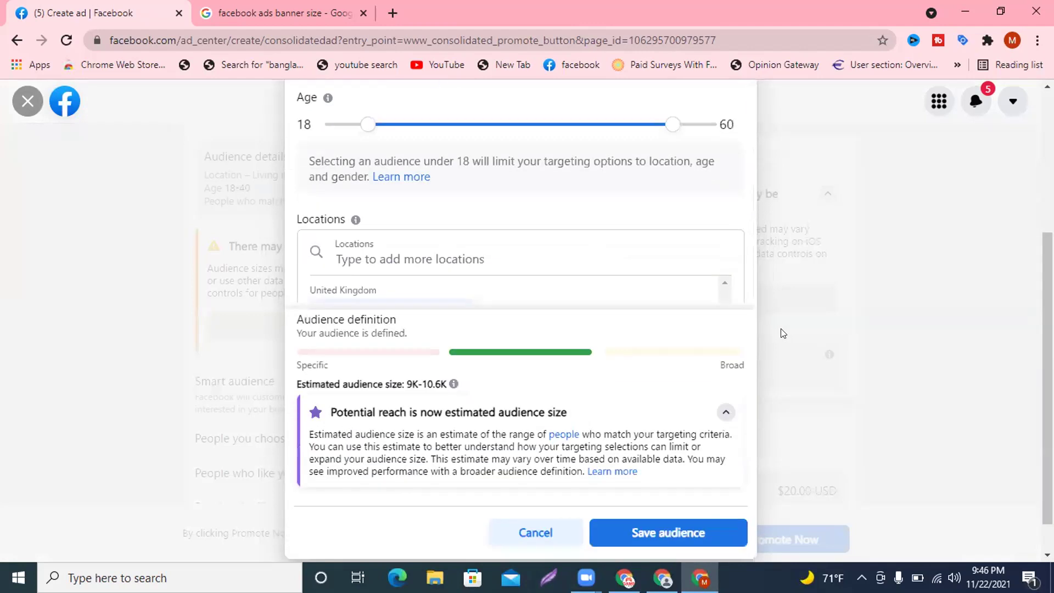
click(638, 497)
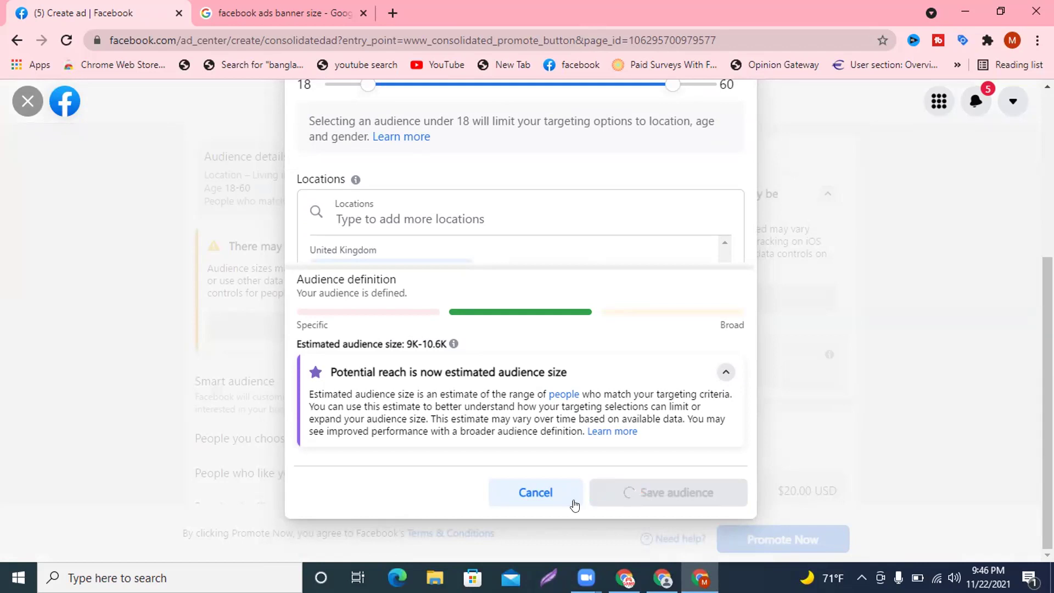
click(549, 494)
scroll(632, 415, down, 3)
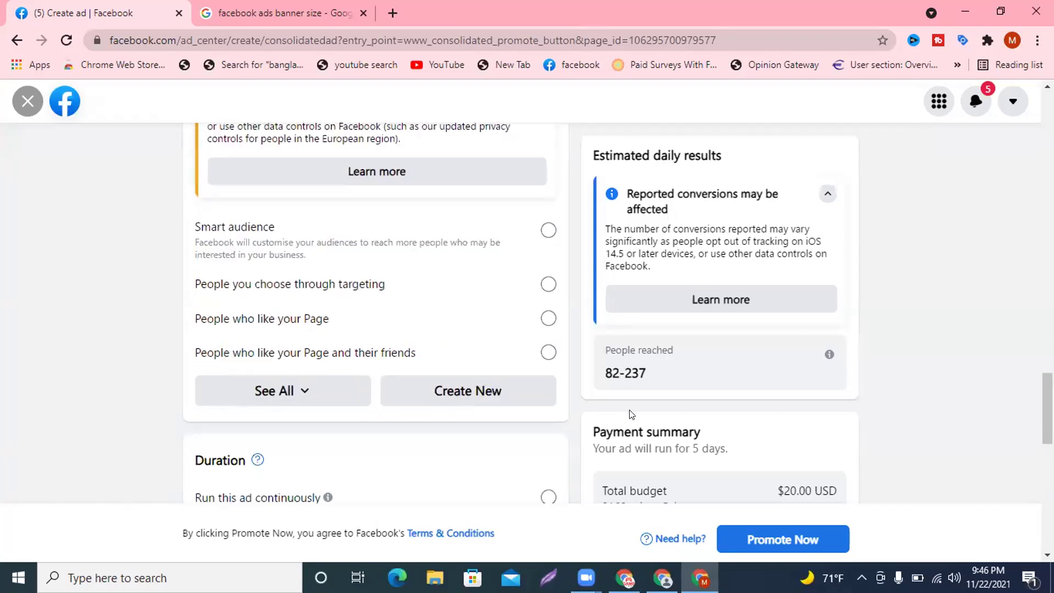
scroll(414, 328, up, 3)
scroll(414, 329, up, 1)
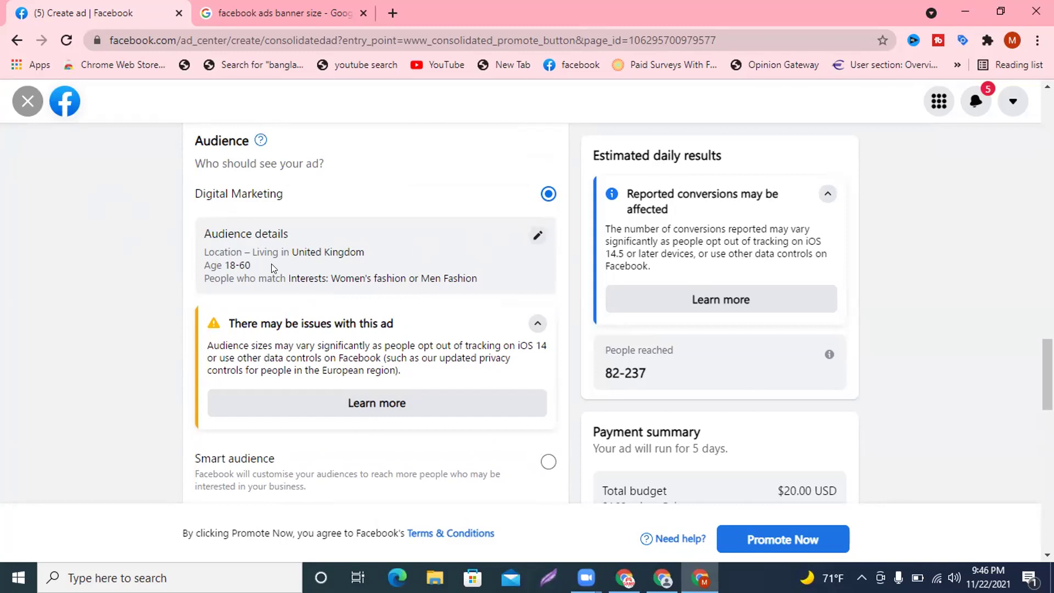
Step: Set the ad's daily budget to $5.00 and check the estimated daily results
scroll(501, 367, down, 10)
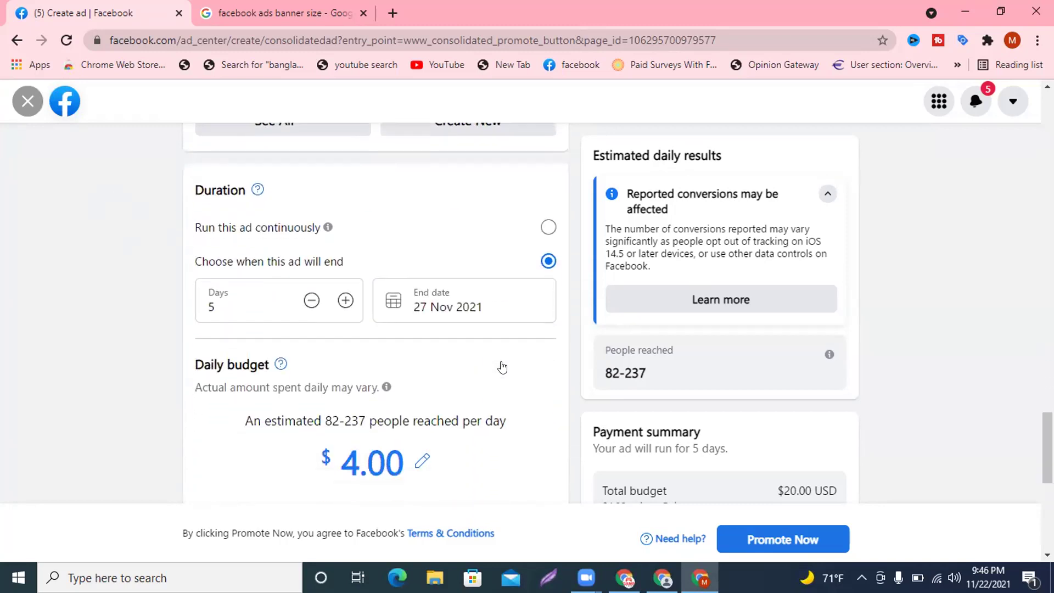
click(264, 475)
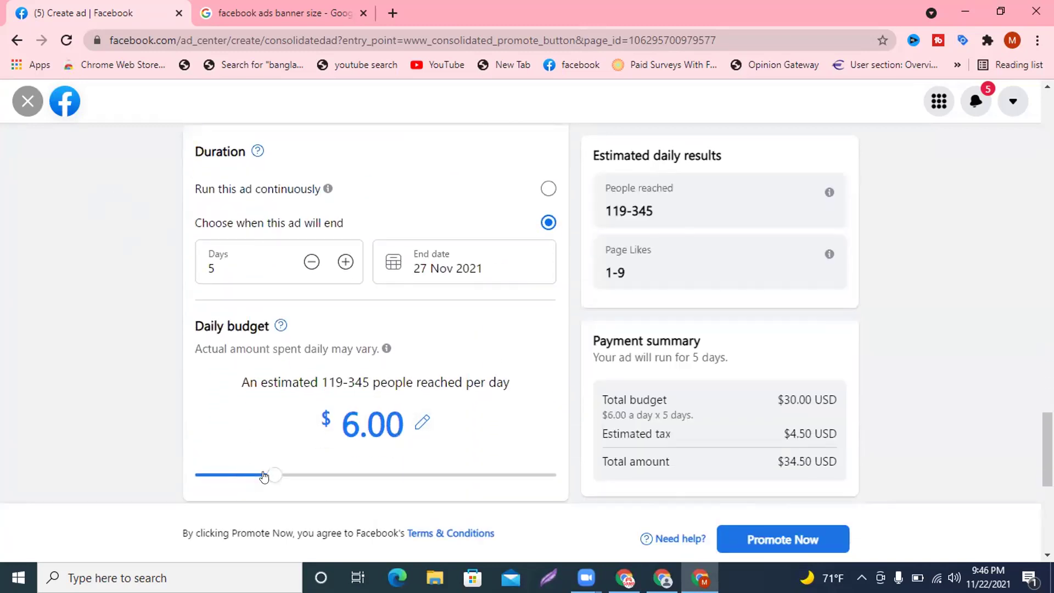
click(258, 475)
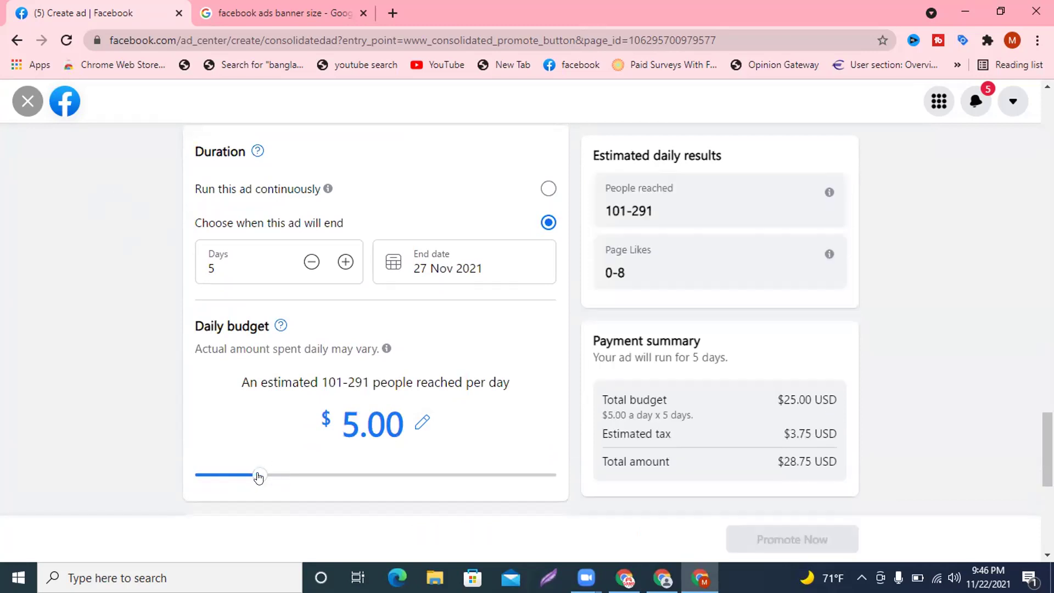
scroll(647, 359, down, 3)
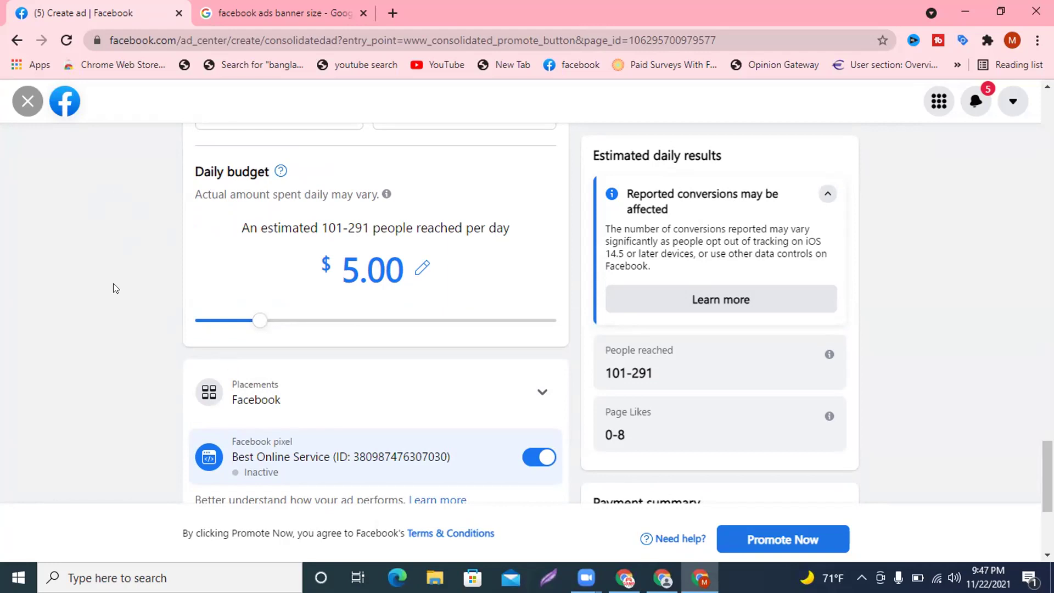
Step: Review the ad's duration, audience details, text, image and estimated daily results
scroll(424, 296, up, 1)
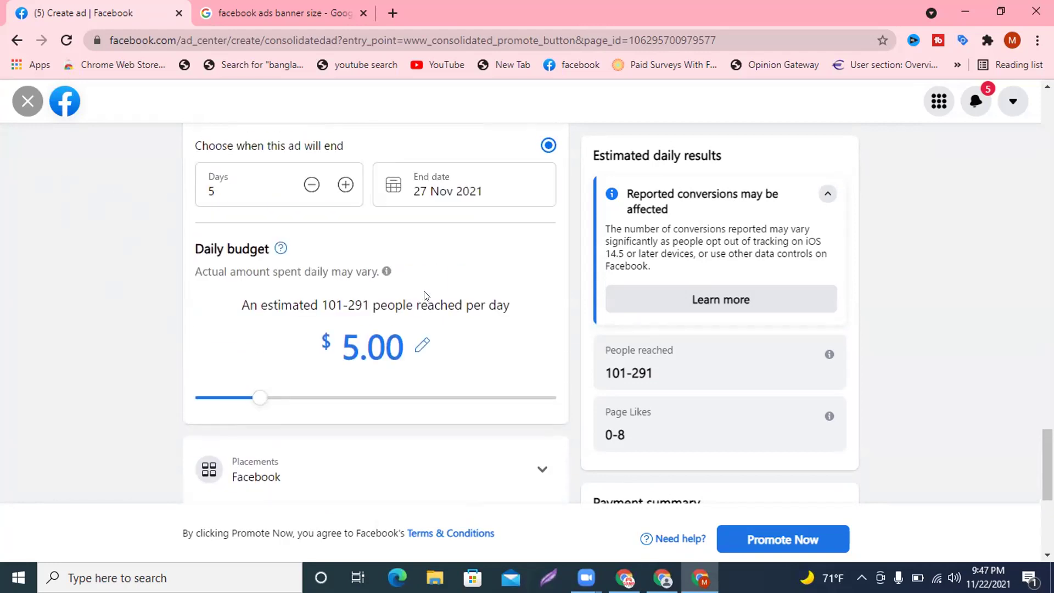
scroll(424, 296, up, 4)
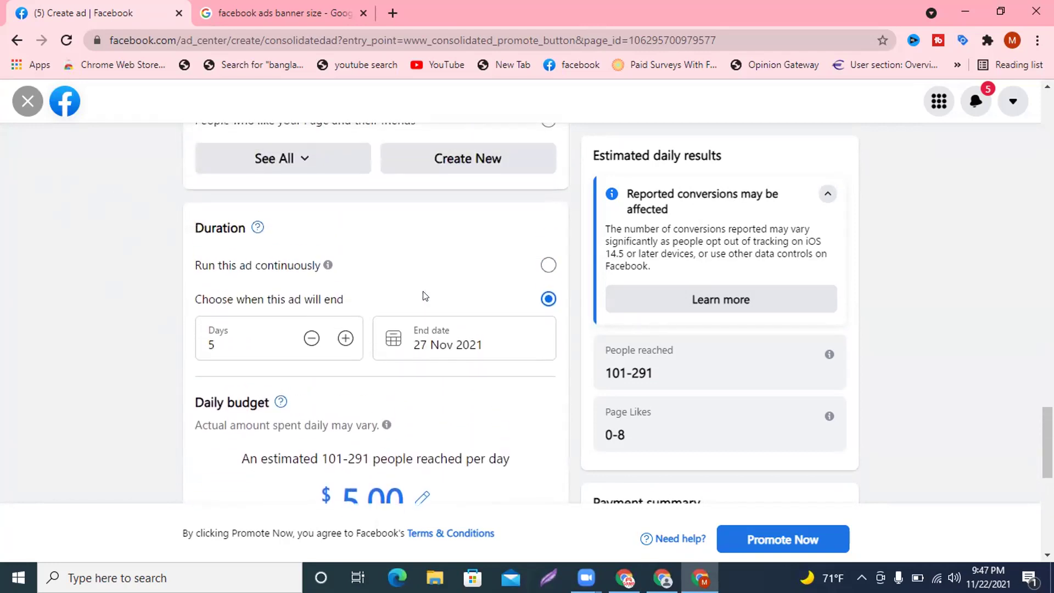
scroll(424, 297, up, 8)
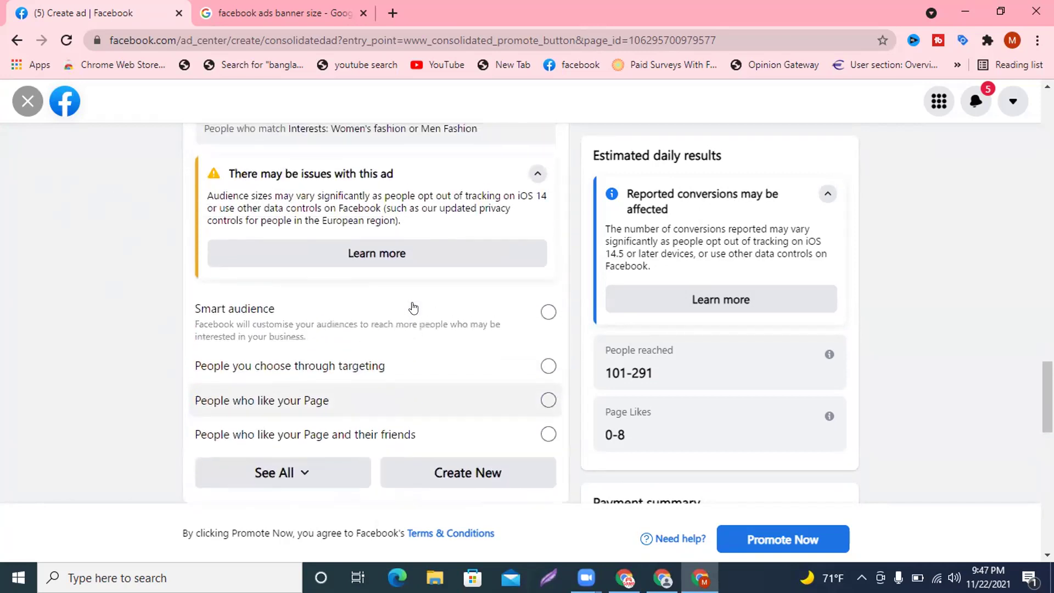
scroll(427, 305, up, 7)
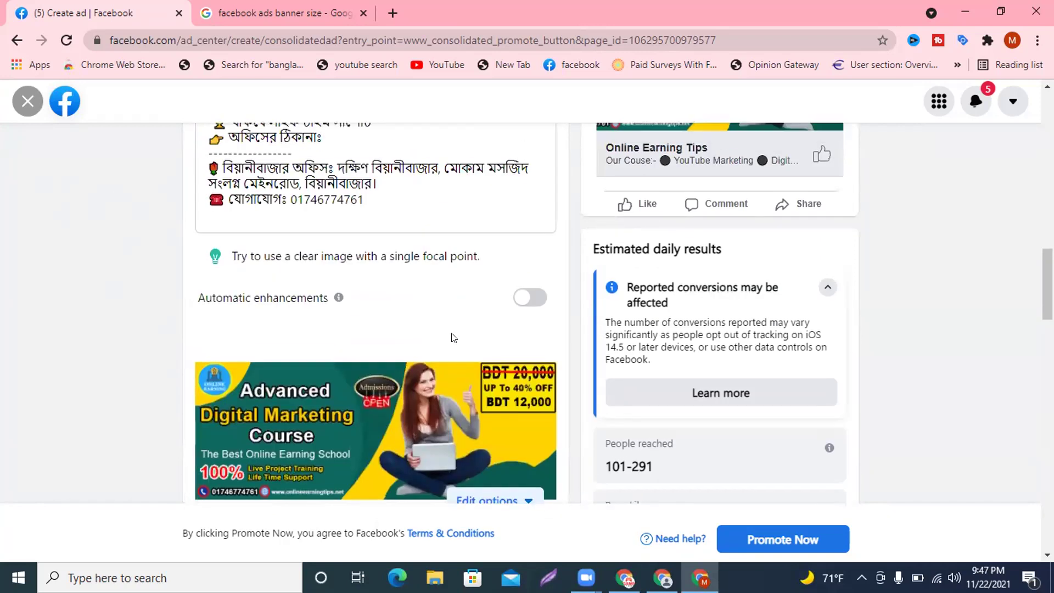
scroll(488, 333, down, 4)
scroll(420, 395, down, 5)
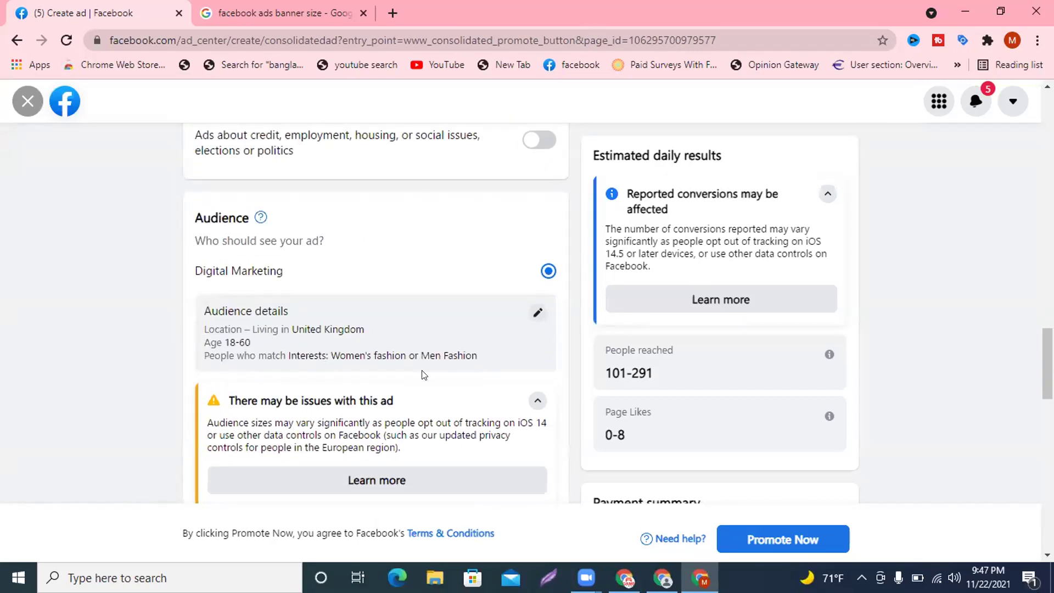
scroll(500, 337, up, 8)
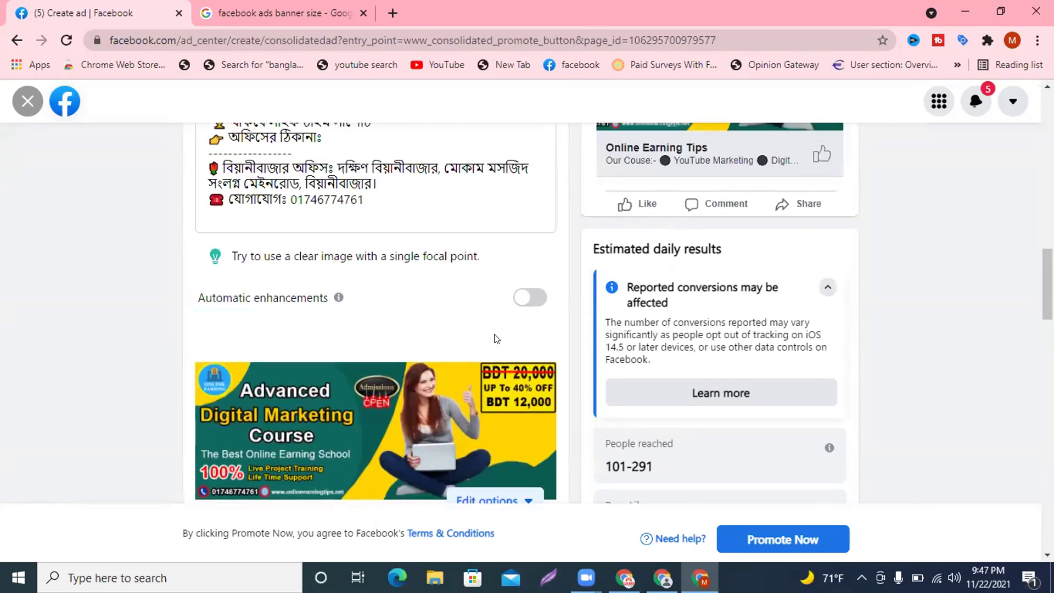
scroll(498, 339, up, 10)
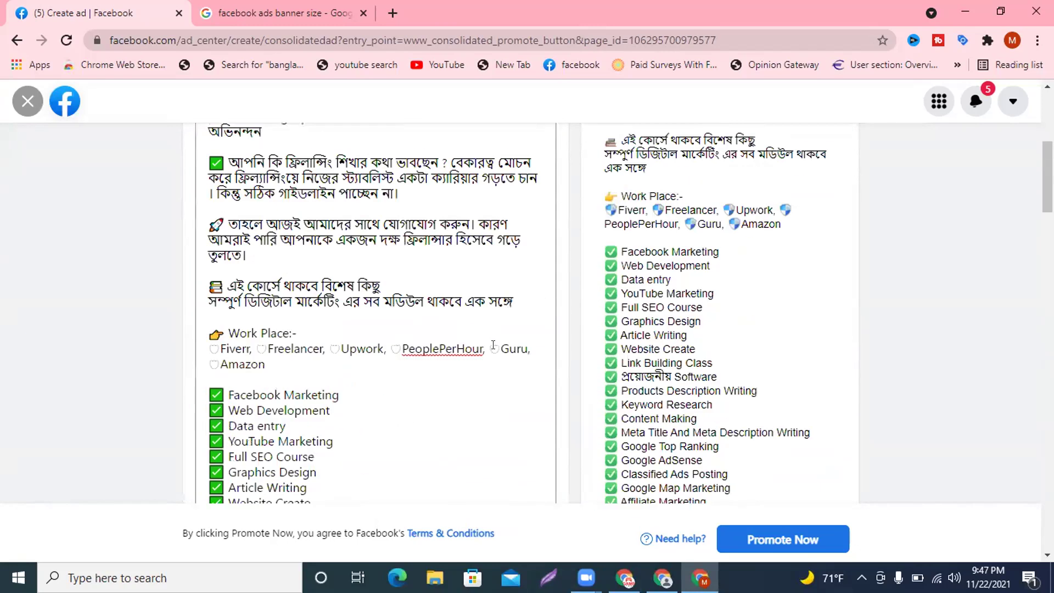
scroll(493, 341, down, 10)
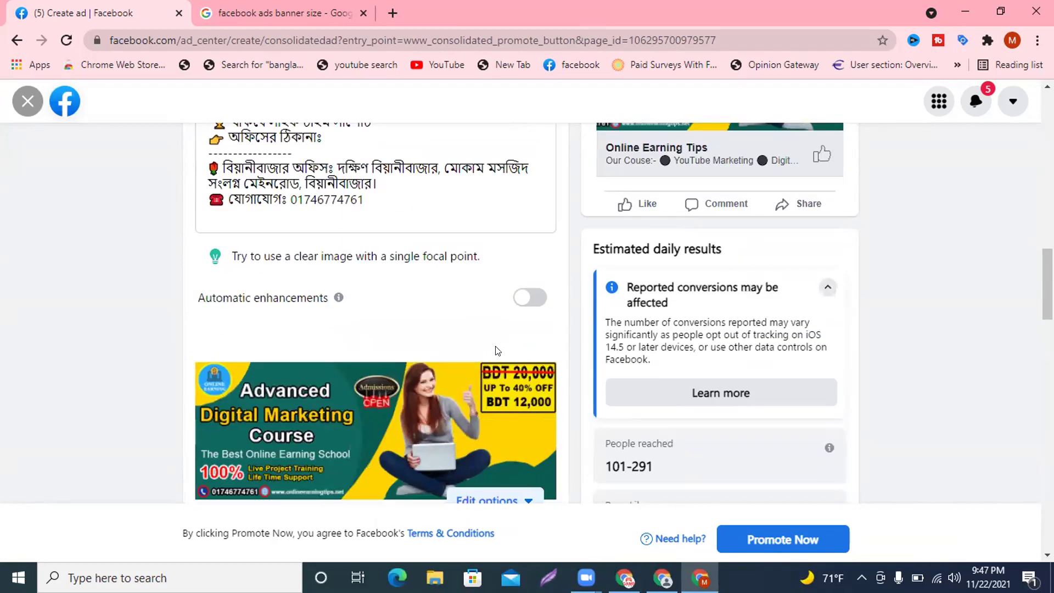
scroll(497, 352, down, 15)
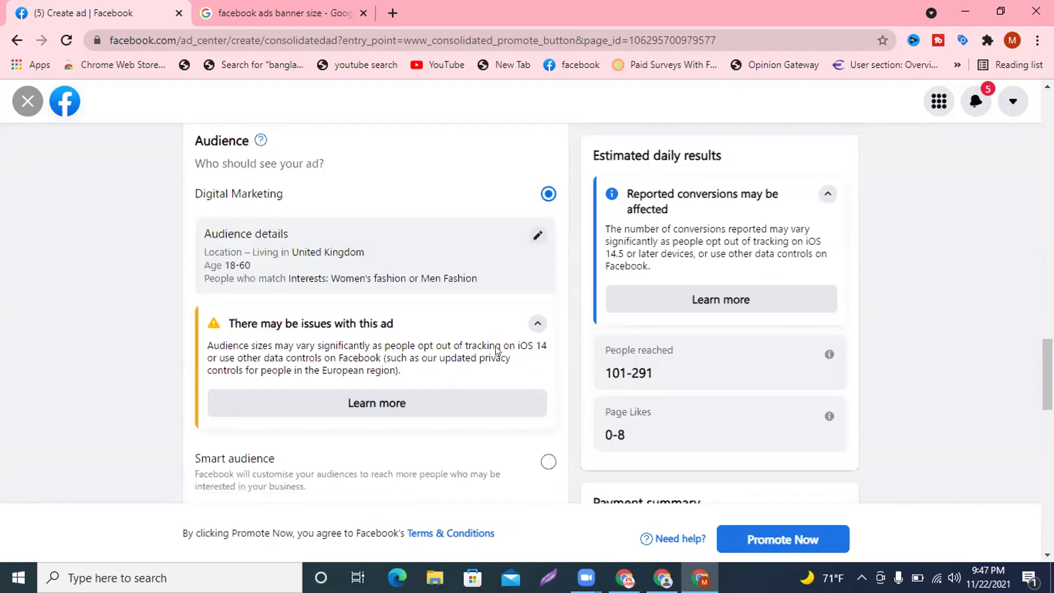
scroll(490, 350, up, 4)
Step: Open Facebook in a new browser tab and go to the XpressMigrate Page among the managed Pages
click(393, 12)
click(558, 61)
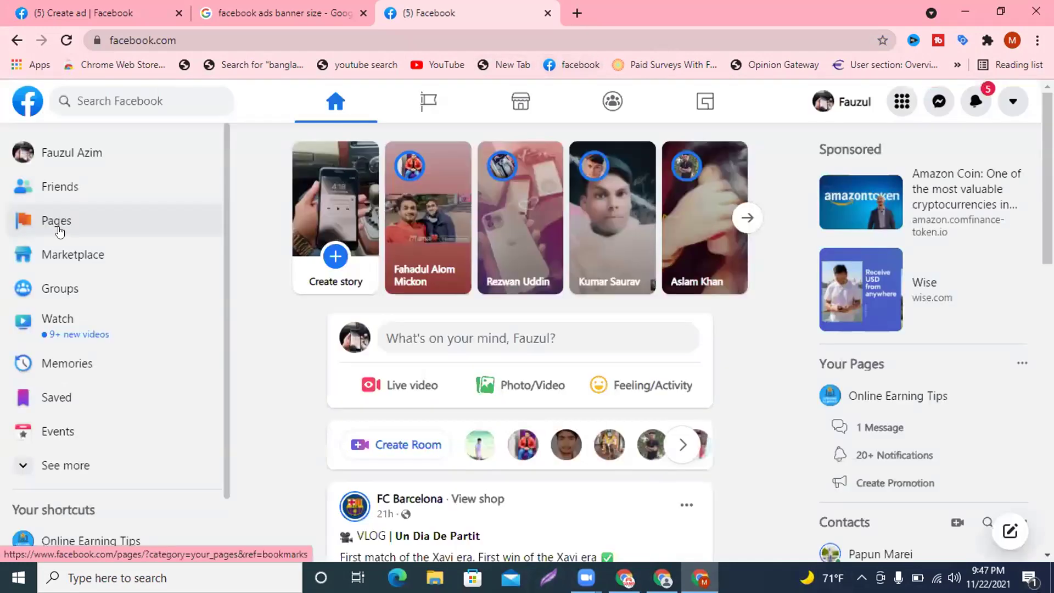
click(61, 227)
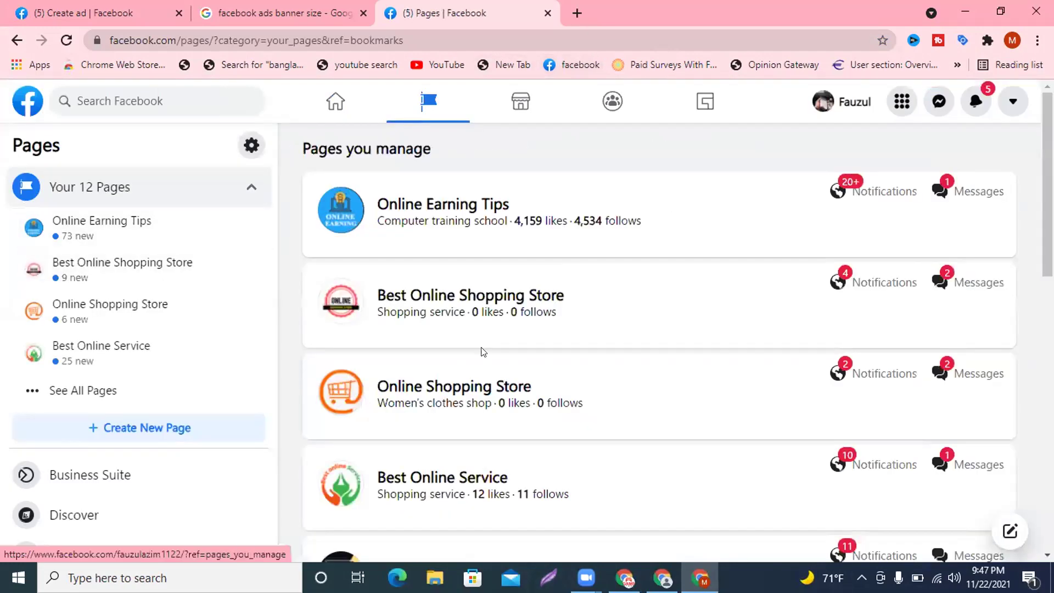
scroll(483, 384, down, 3)
click(437, 416)
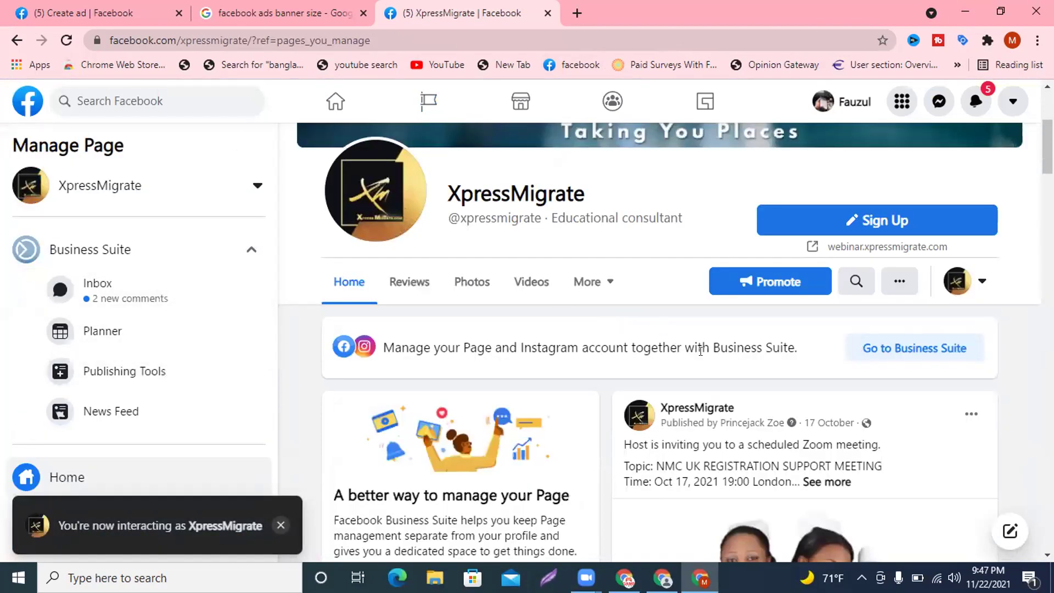
Step: Look over the XpressMigrate Page and its management options, and return to the list of managed Pages
scroll(701, 355, down, 4)
scroll(701, 356, up, 5)
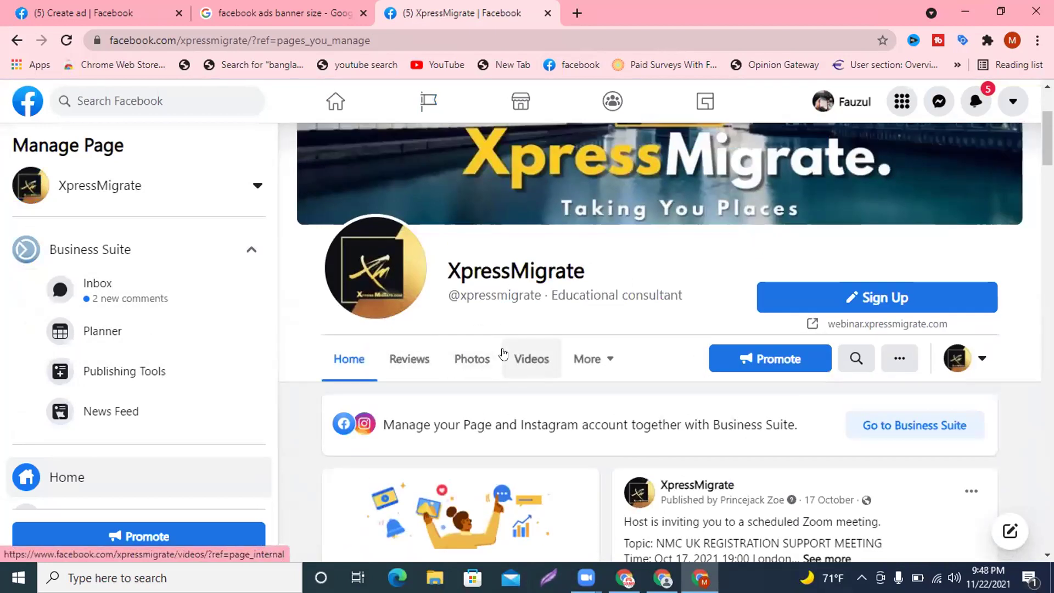
scroll(191, 291, down, 4)
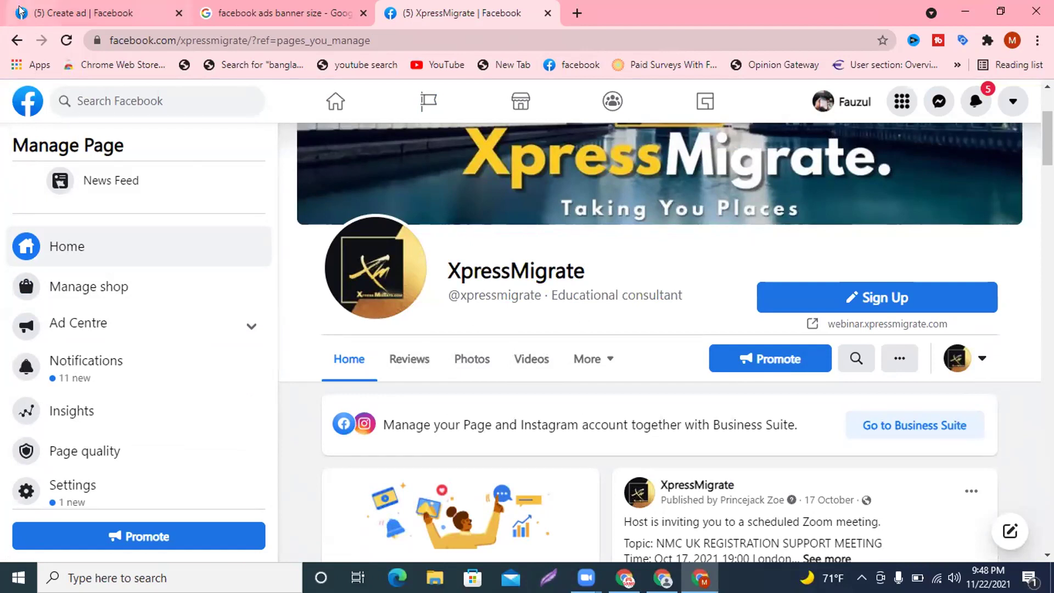
click(11, 42)
scroll(649, 428, down, 3)
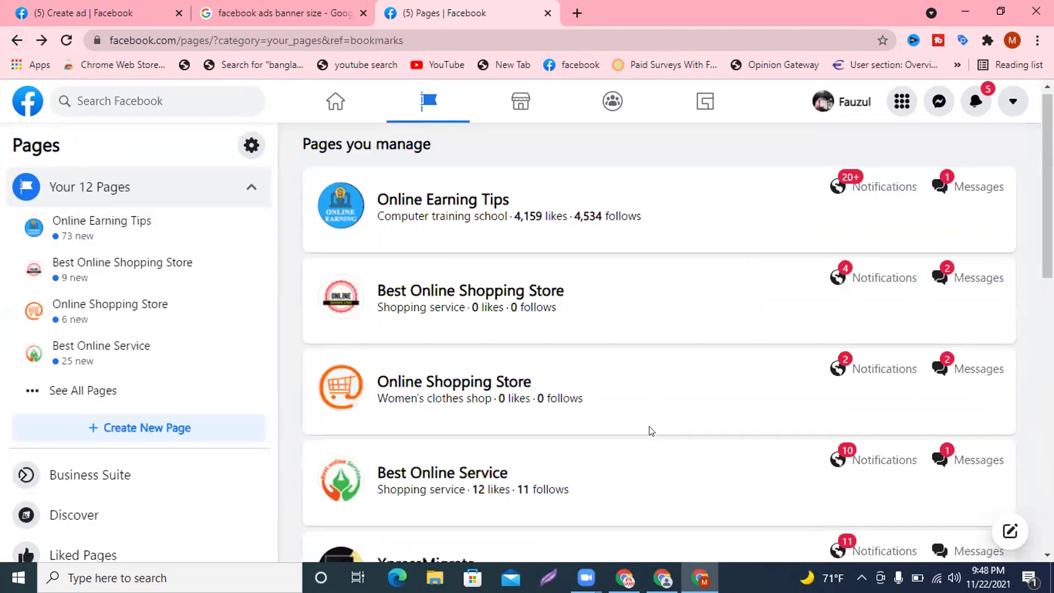